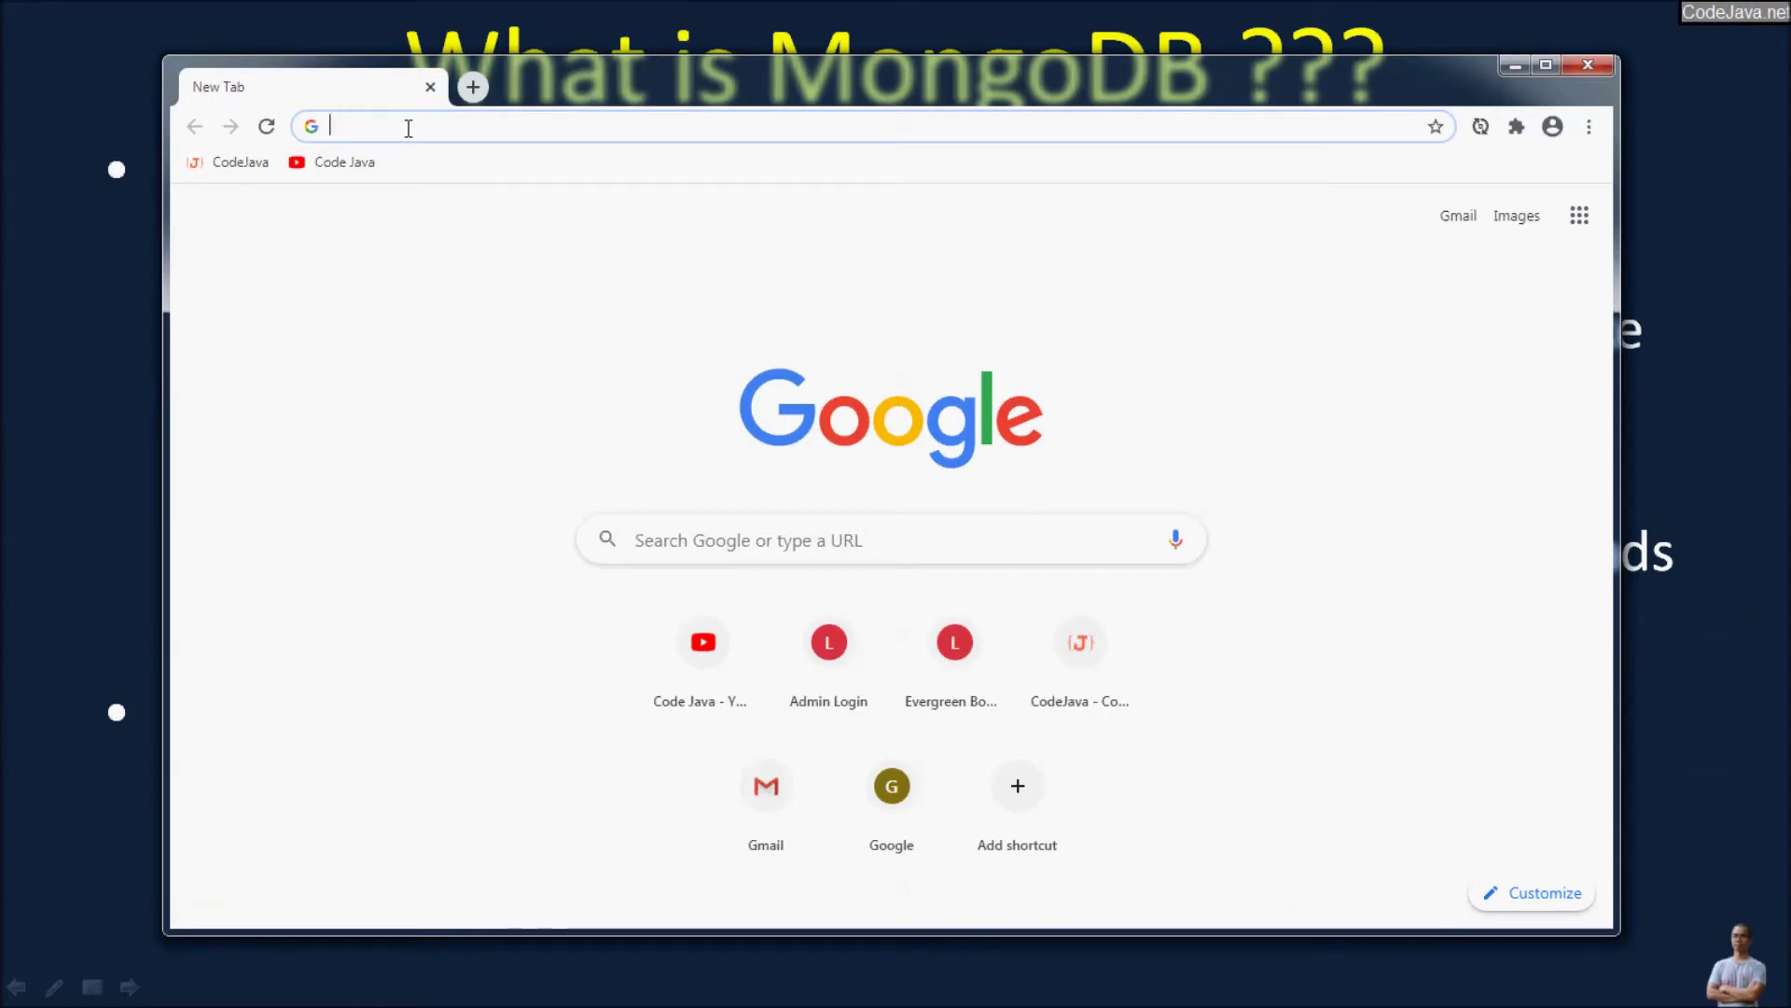
- Go to mongodb.com and open the Community Server download page
text(mongodb.com)
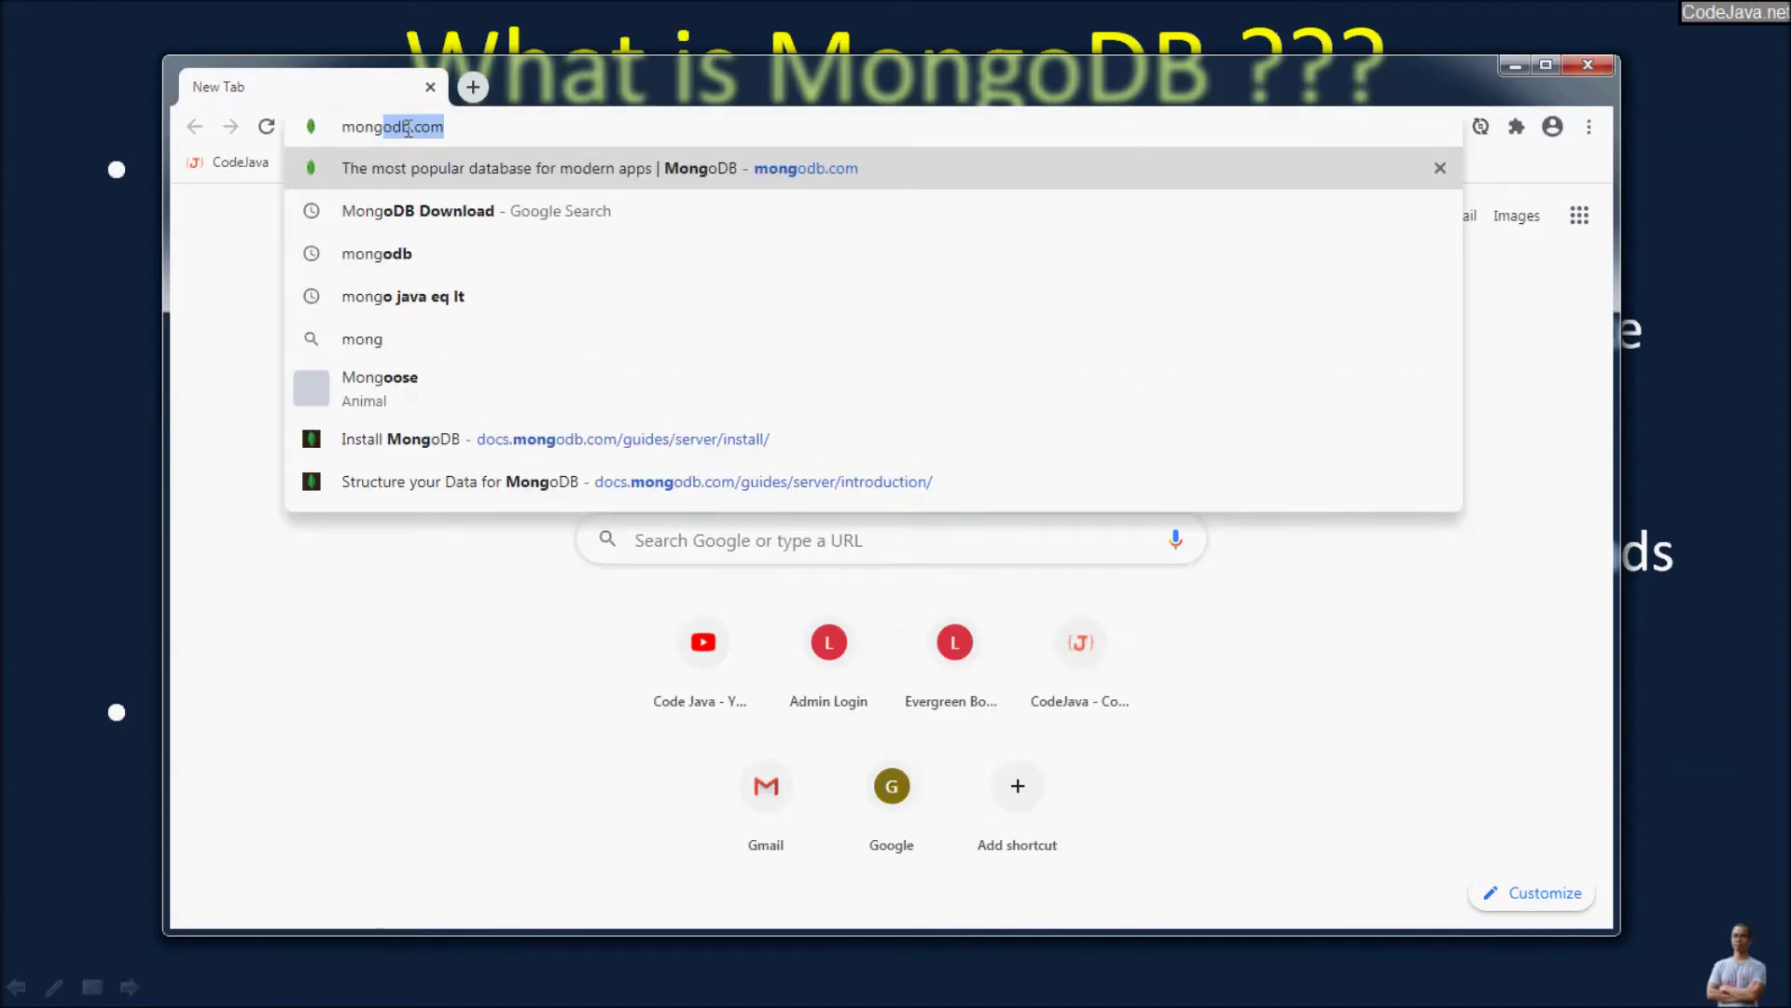
key(Return)
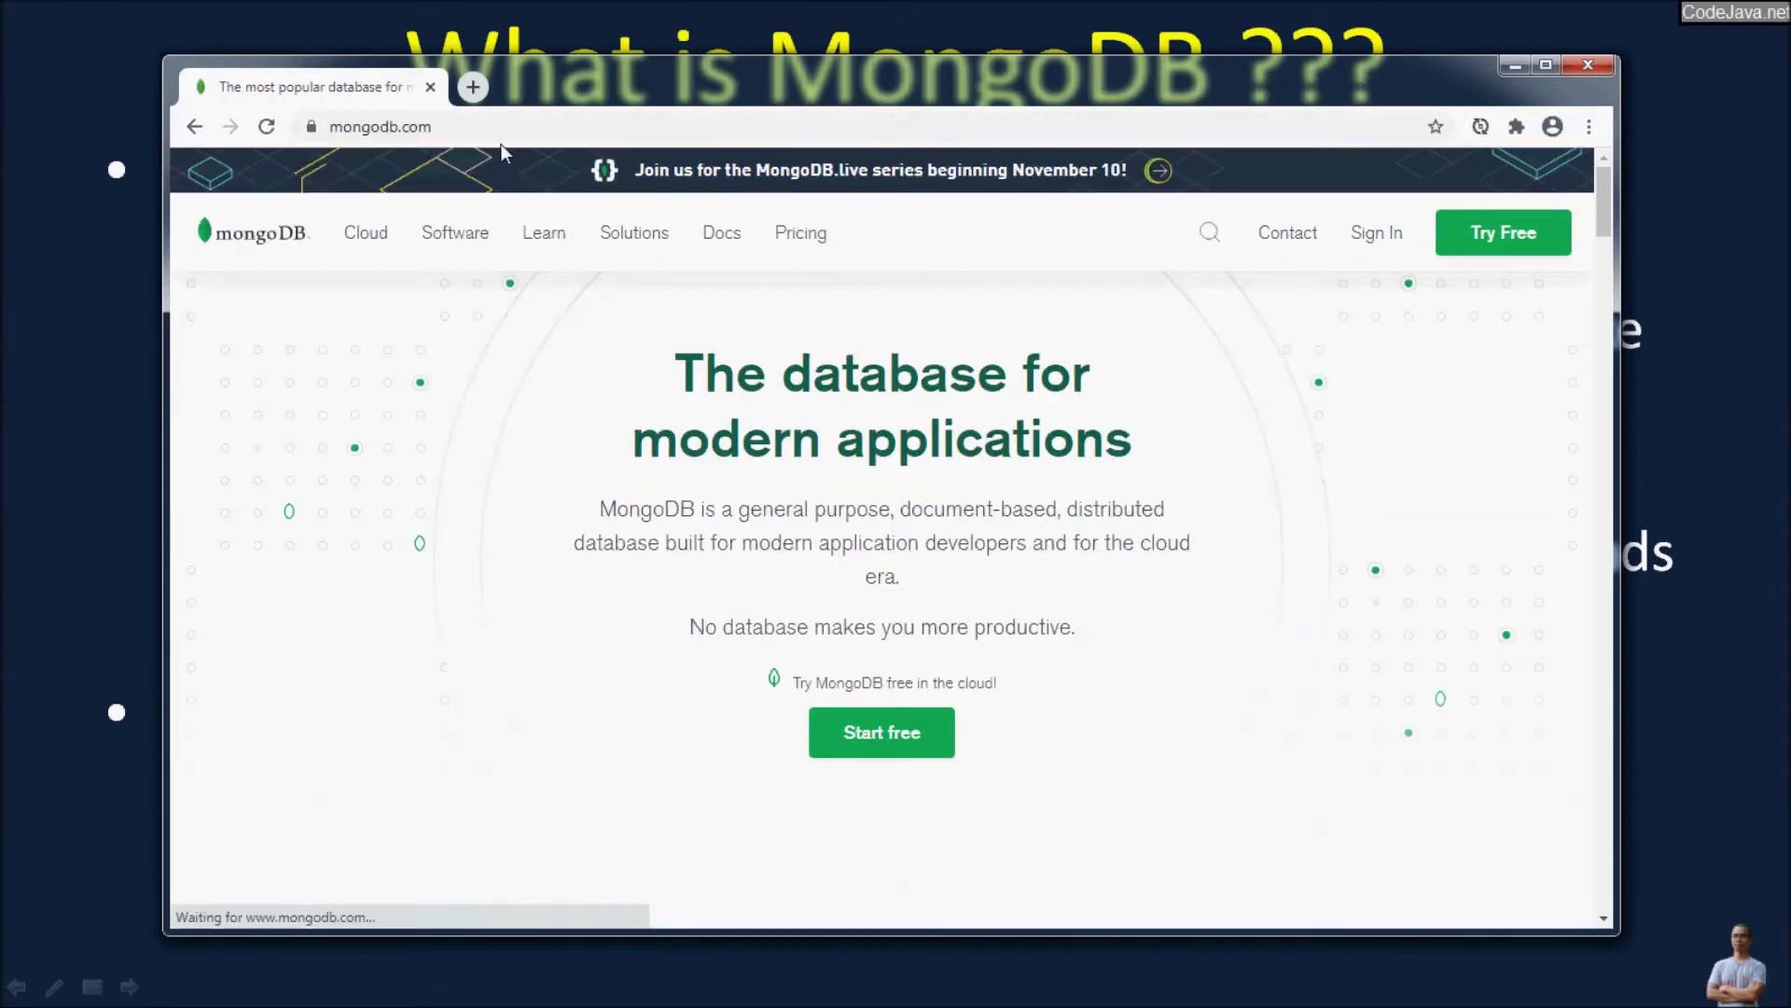
mouse_move(453, 240)
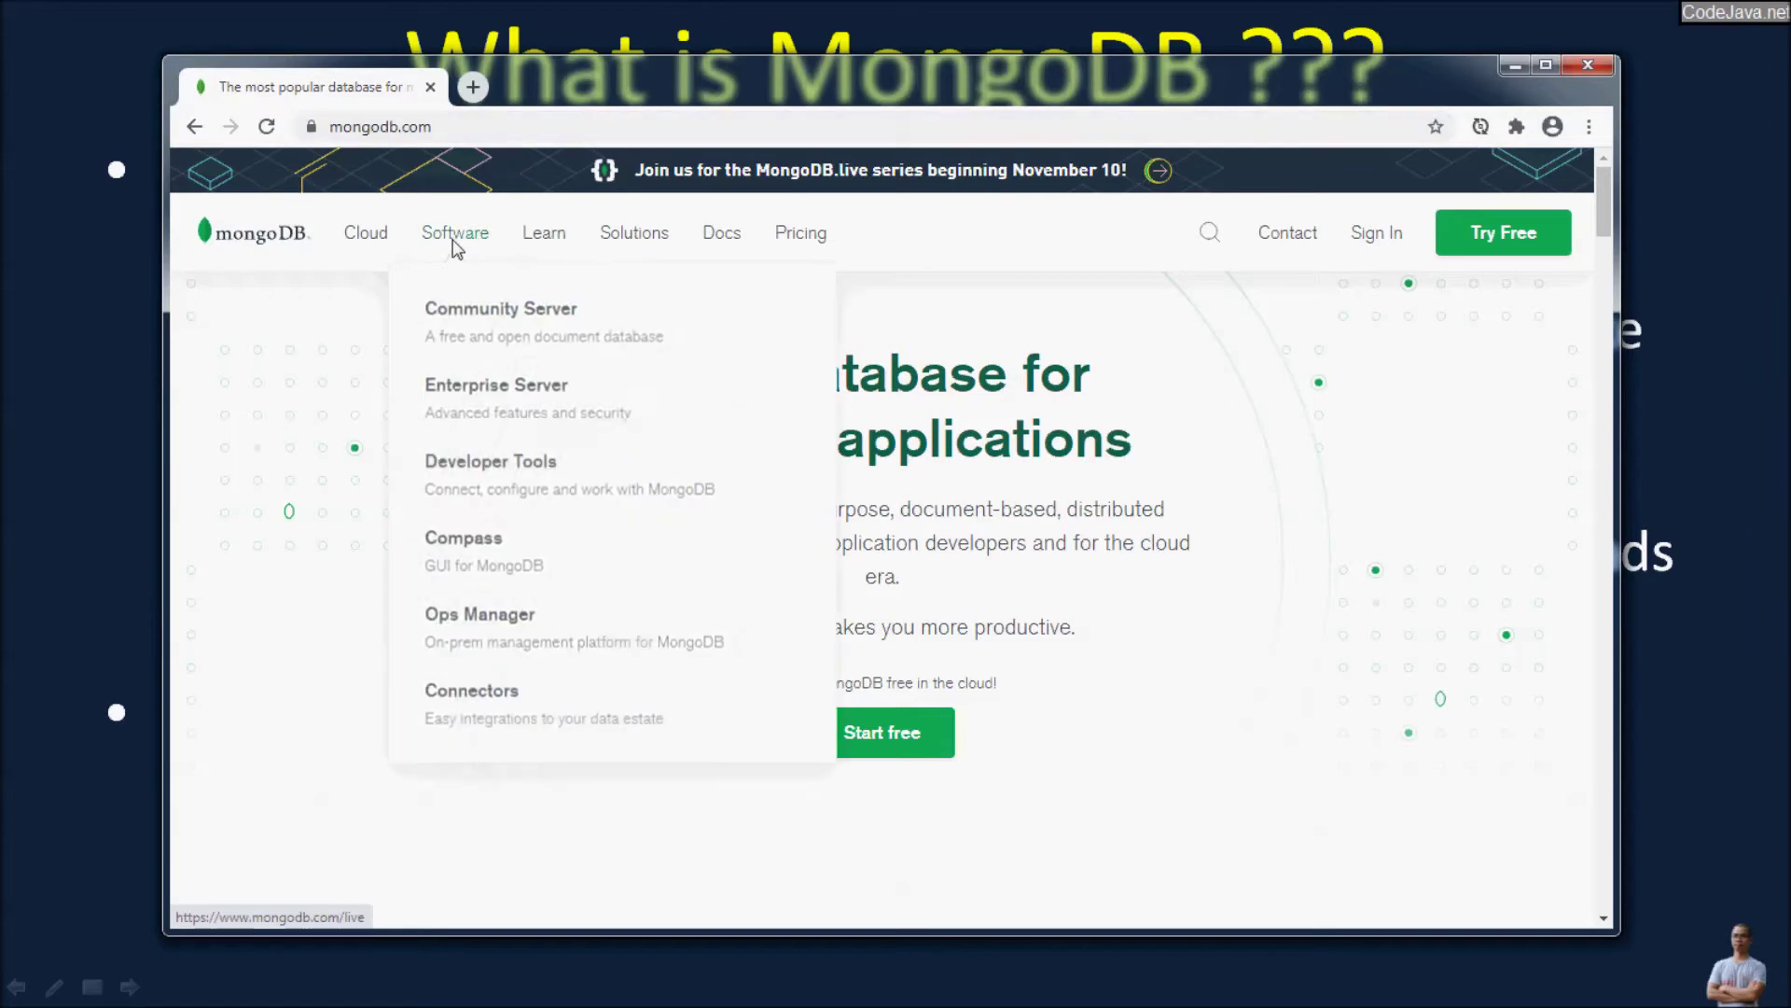
click(477, 328)
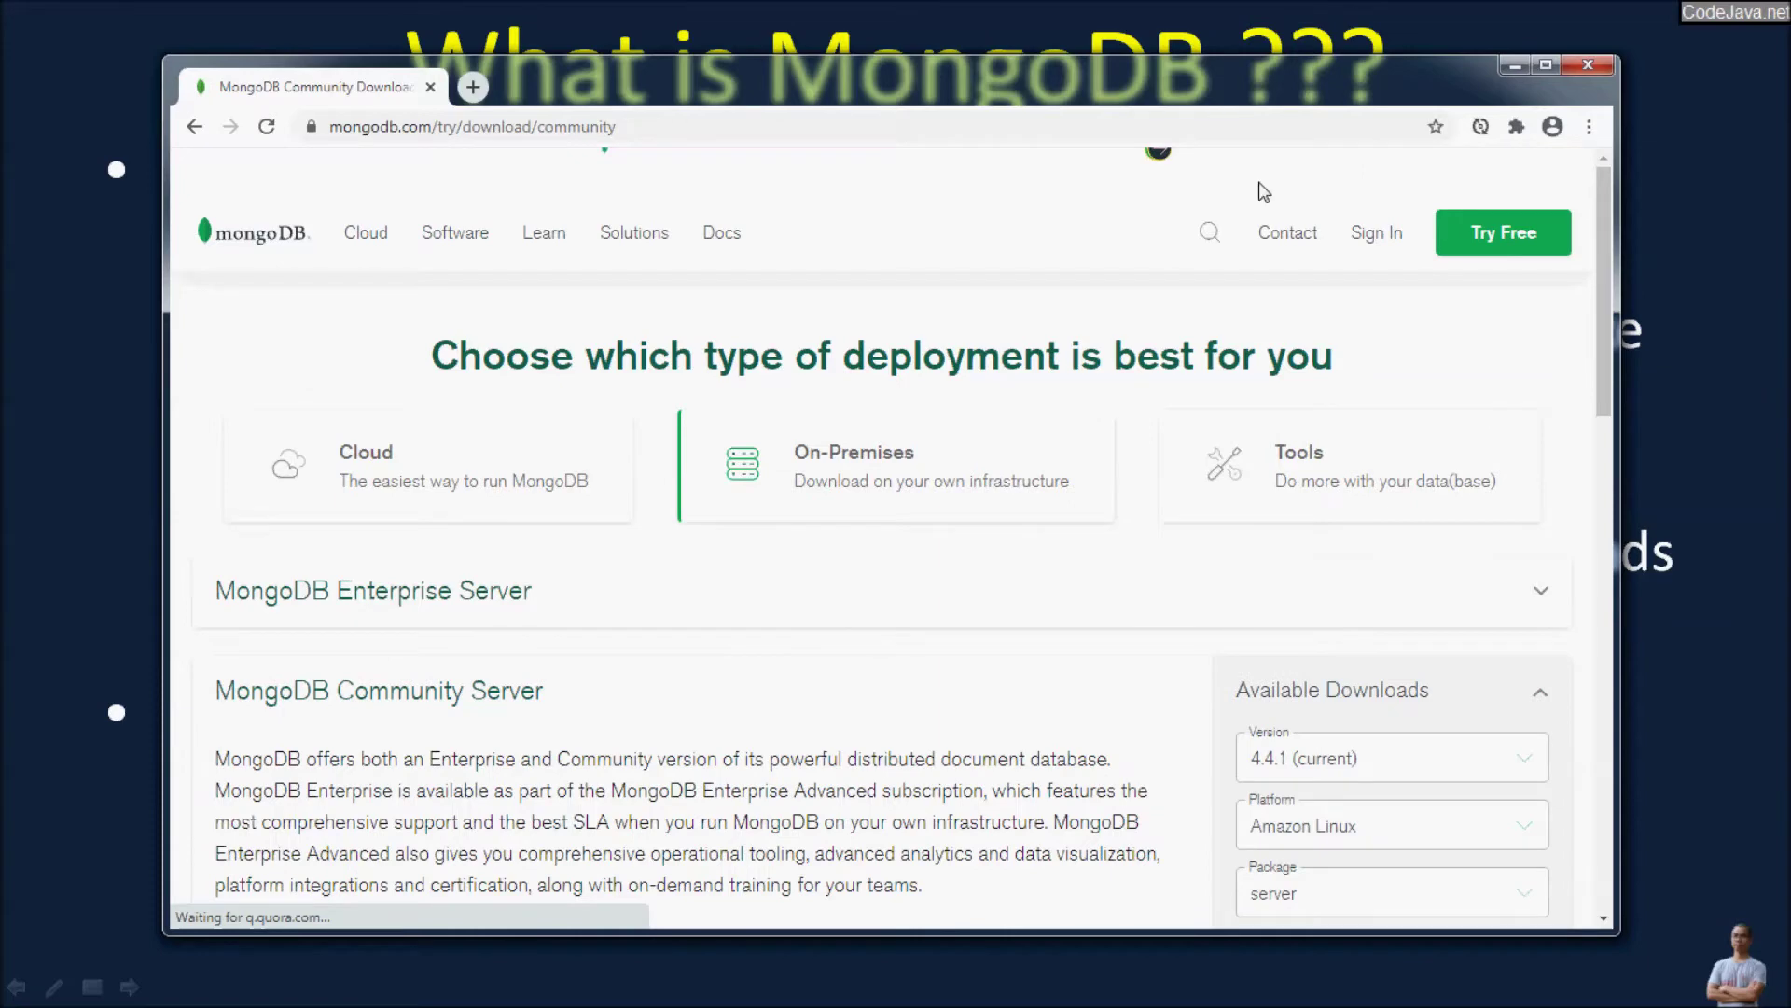
- Select version 4.2.9 and keep the msi package for Windows
scroll(1038, 620, down, 3)
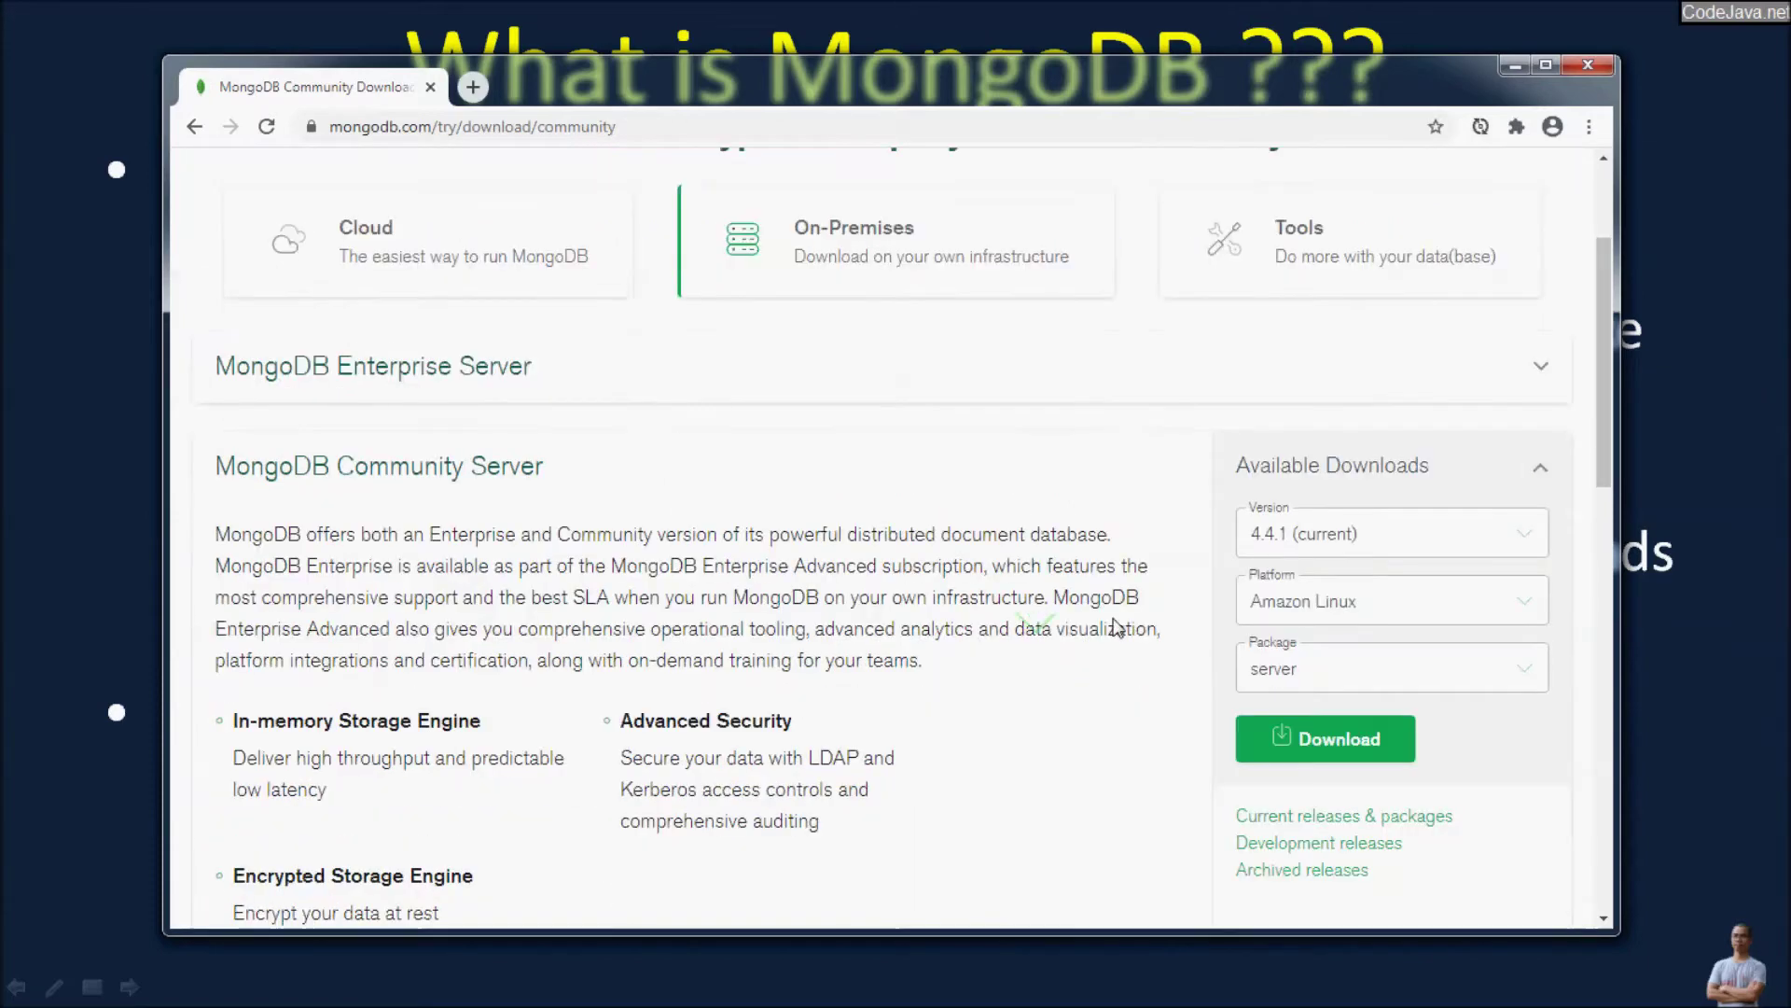
scroll(1452, 634, down, 1)
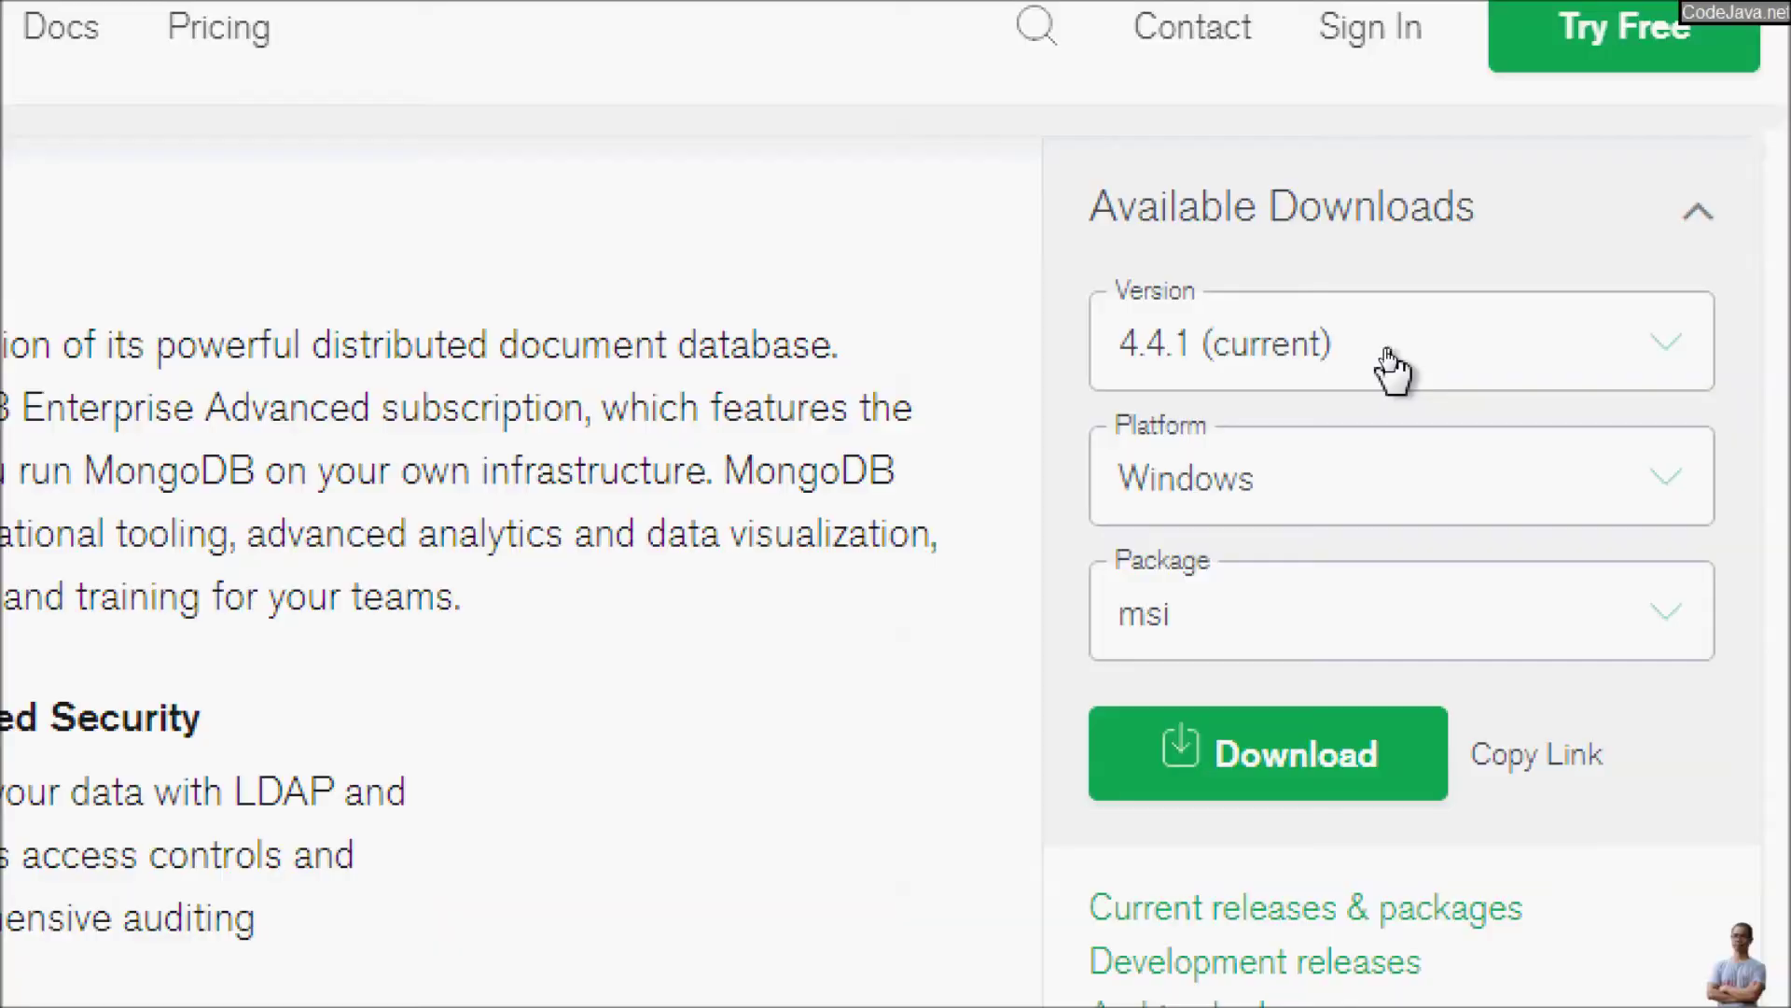
click(1381, 359)
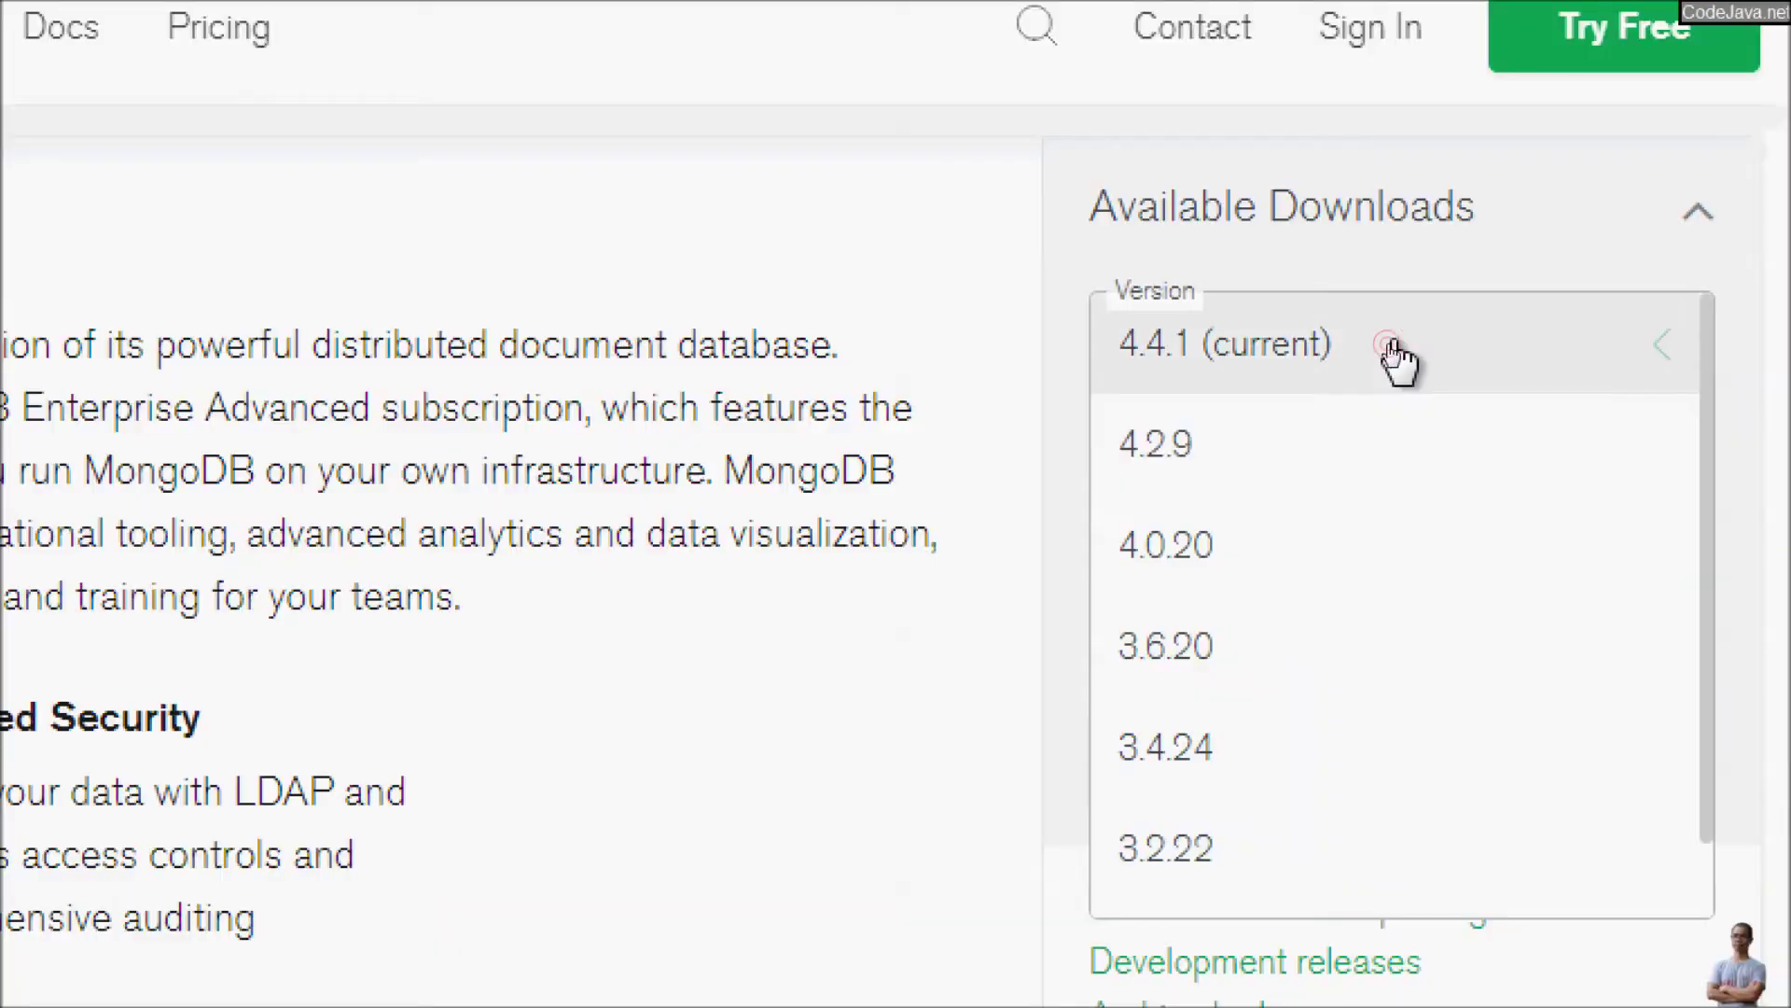
click(1180, 457)
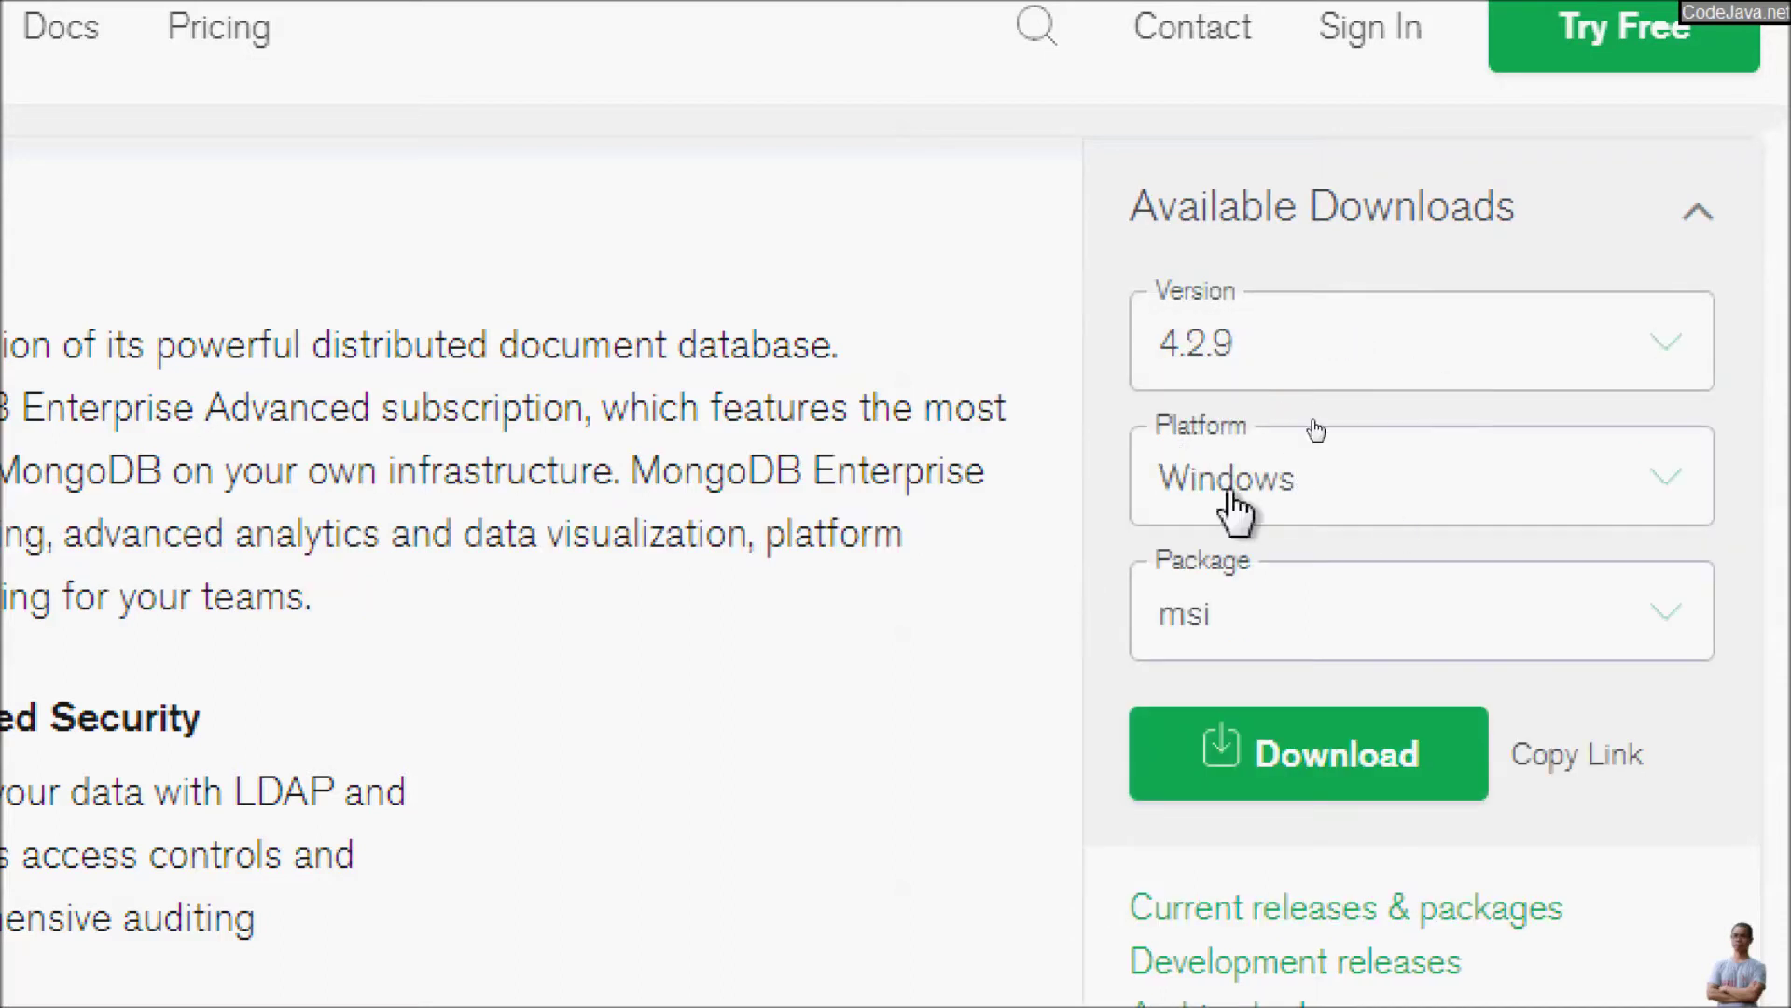
click(1448, 620)
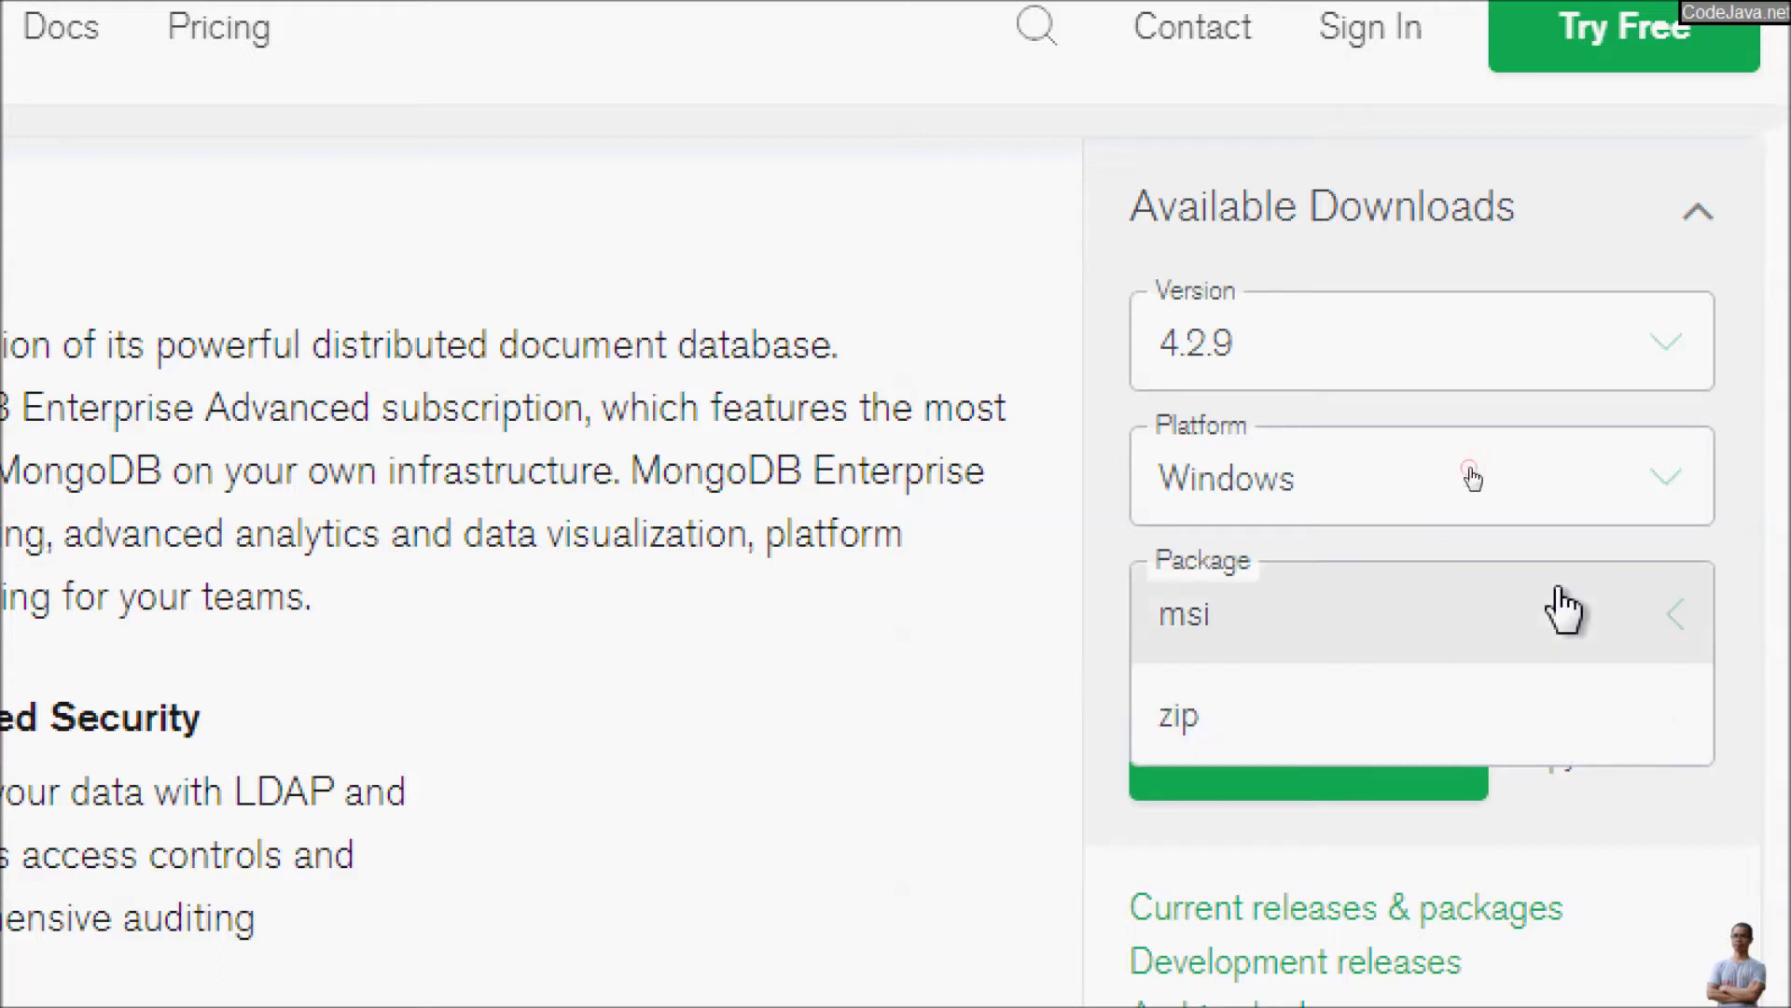
click(1166, 618)
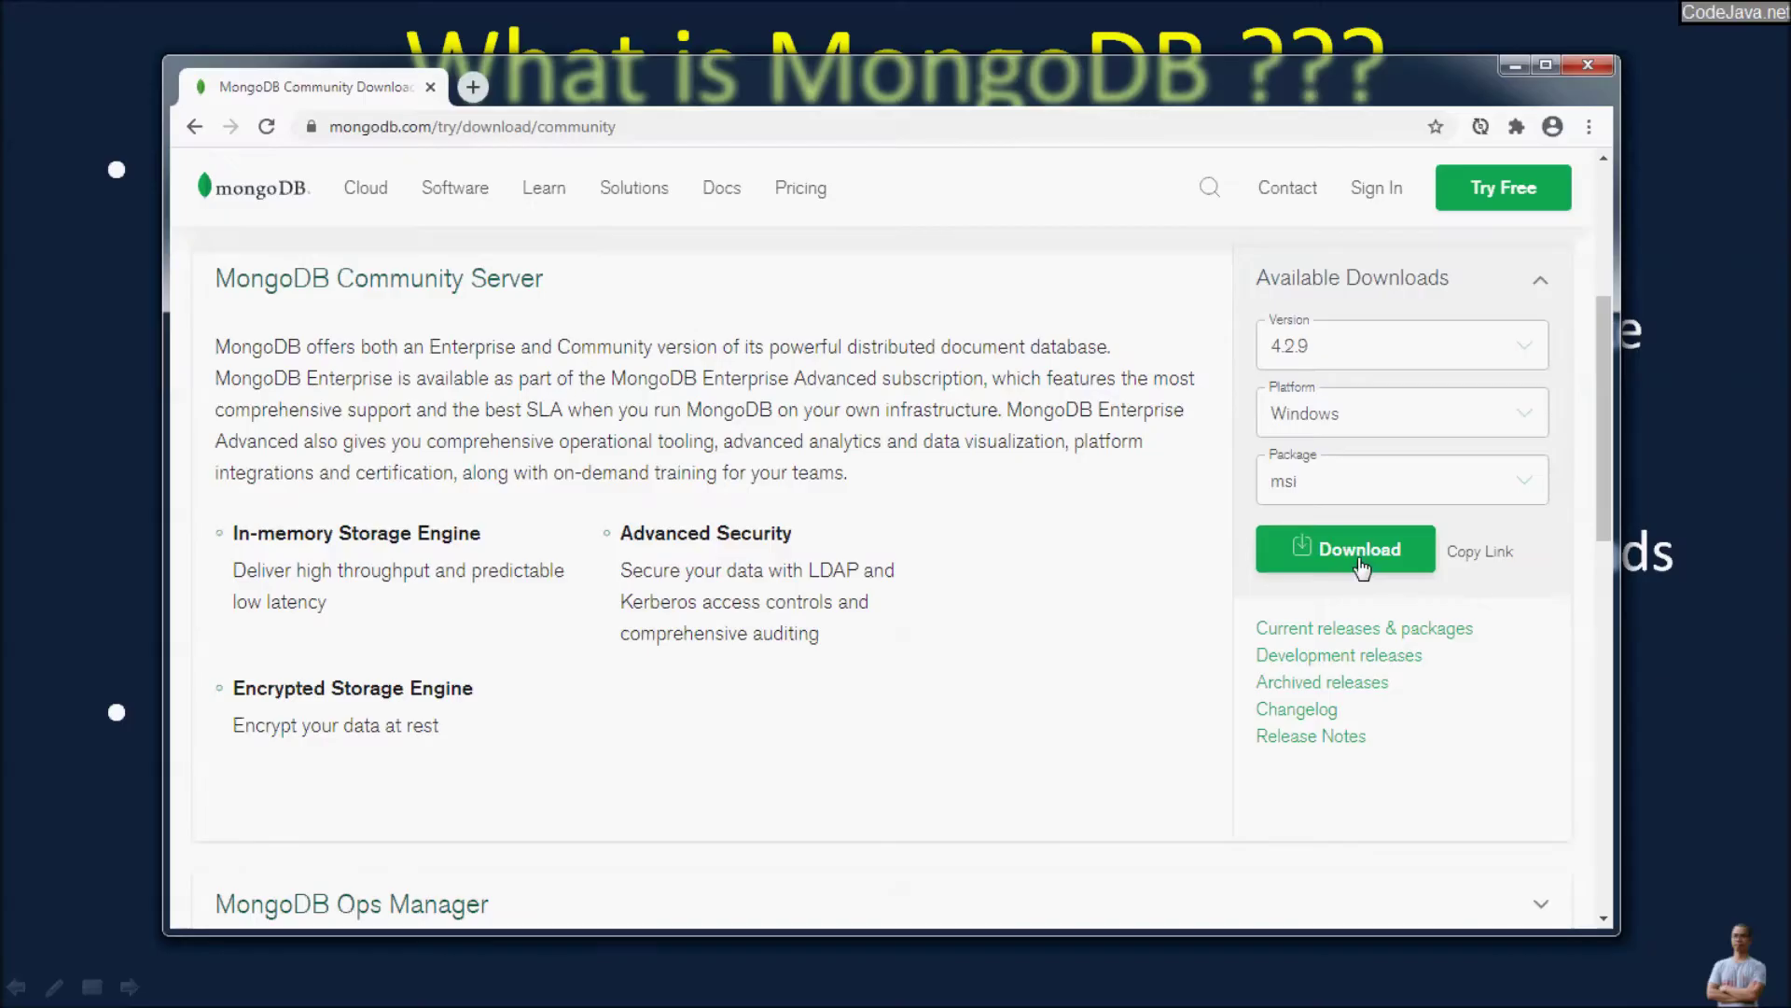
- Start downloading the MongoDB 4.2.9 Windows msi installer
click(1345, 555)
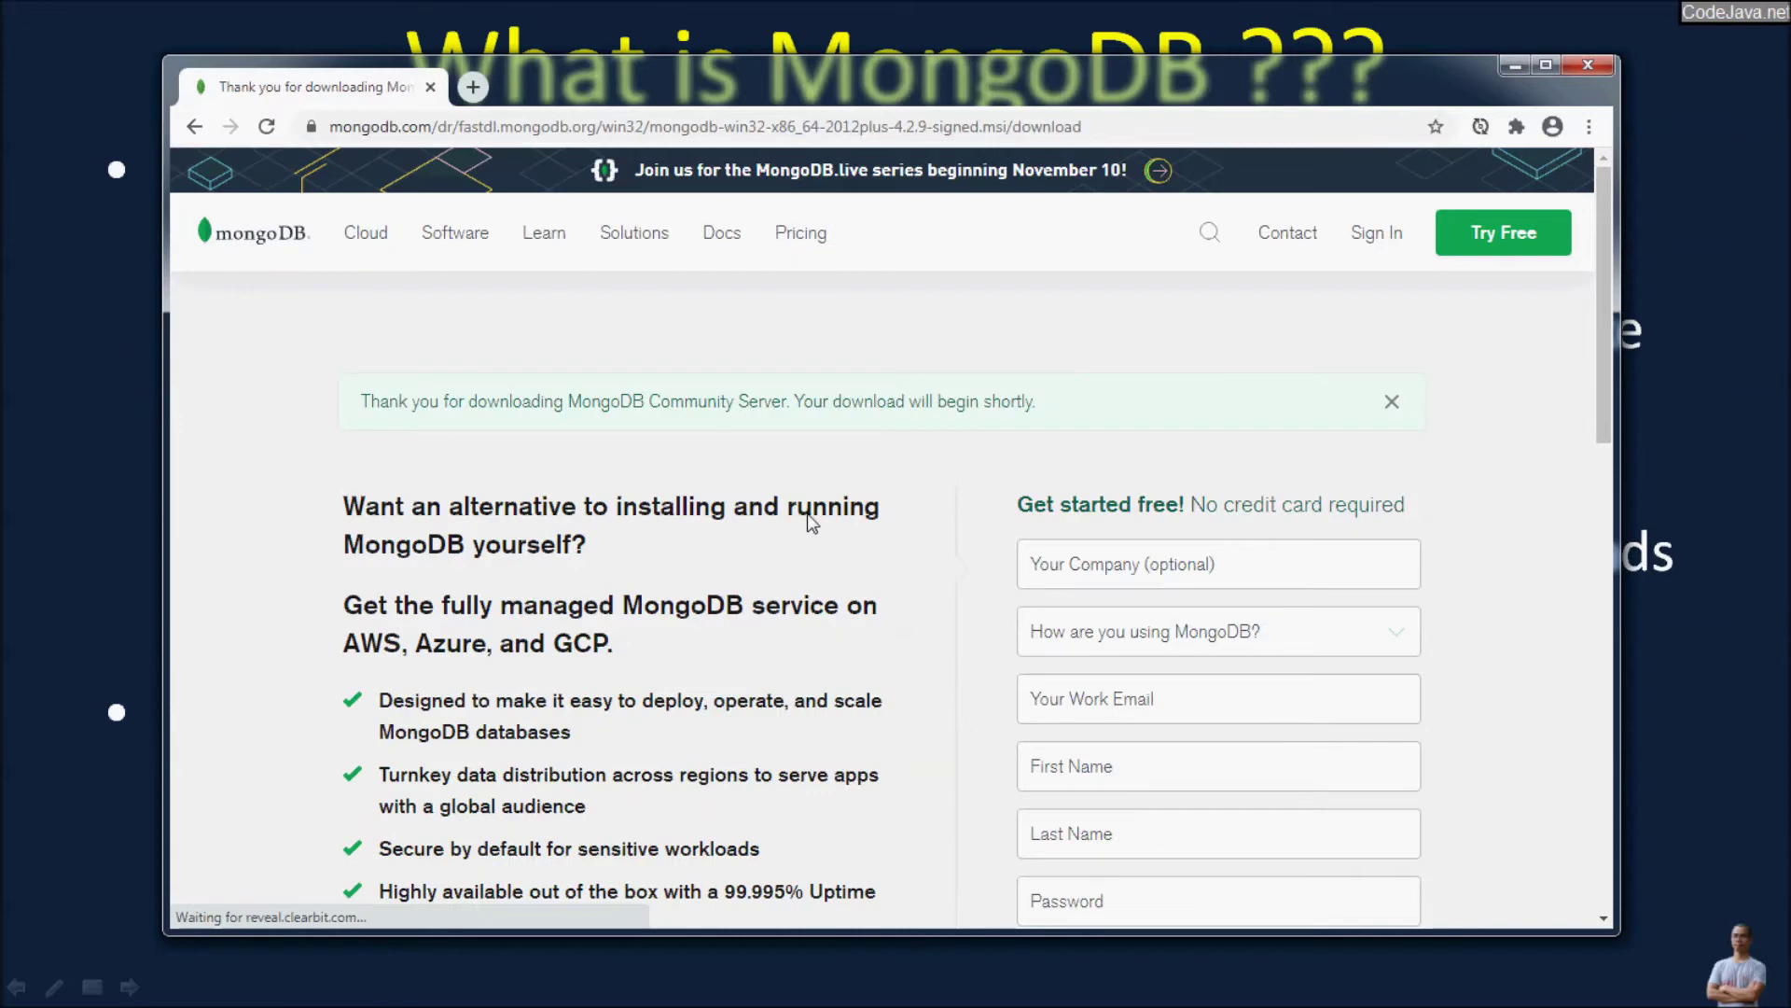
scroll(809, 521, down, 5)
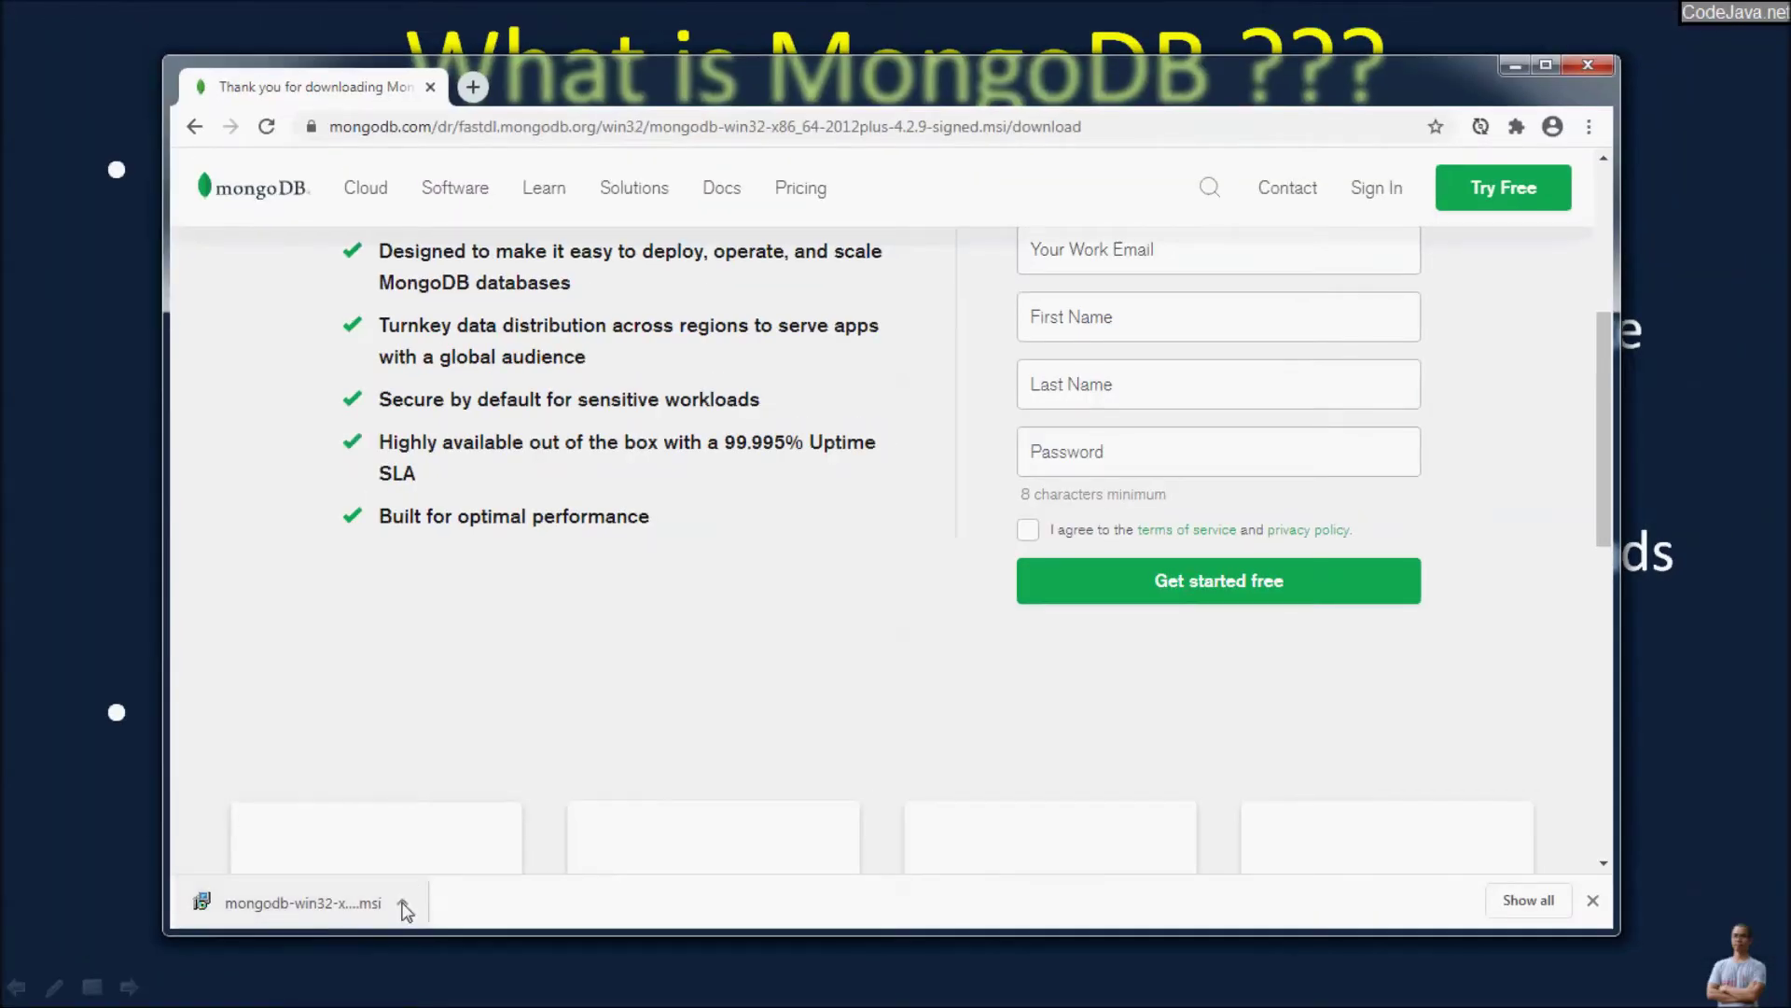
- Show the mongodb-win32-x86_64-2012plus-4.2.9-signed installer in Downloads and launch it
click(563, 860)
click(487, 825)
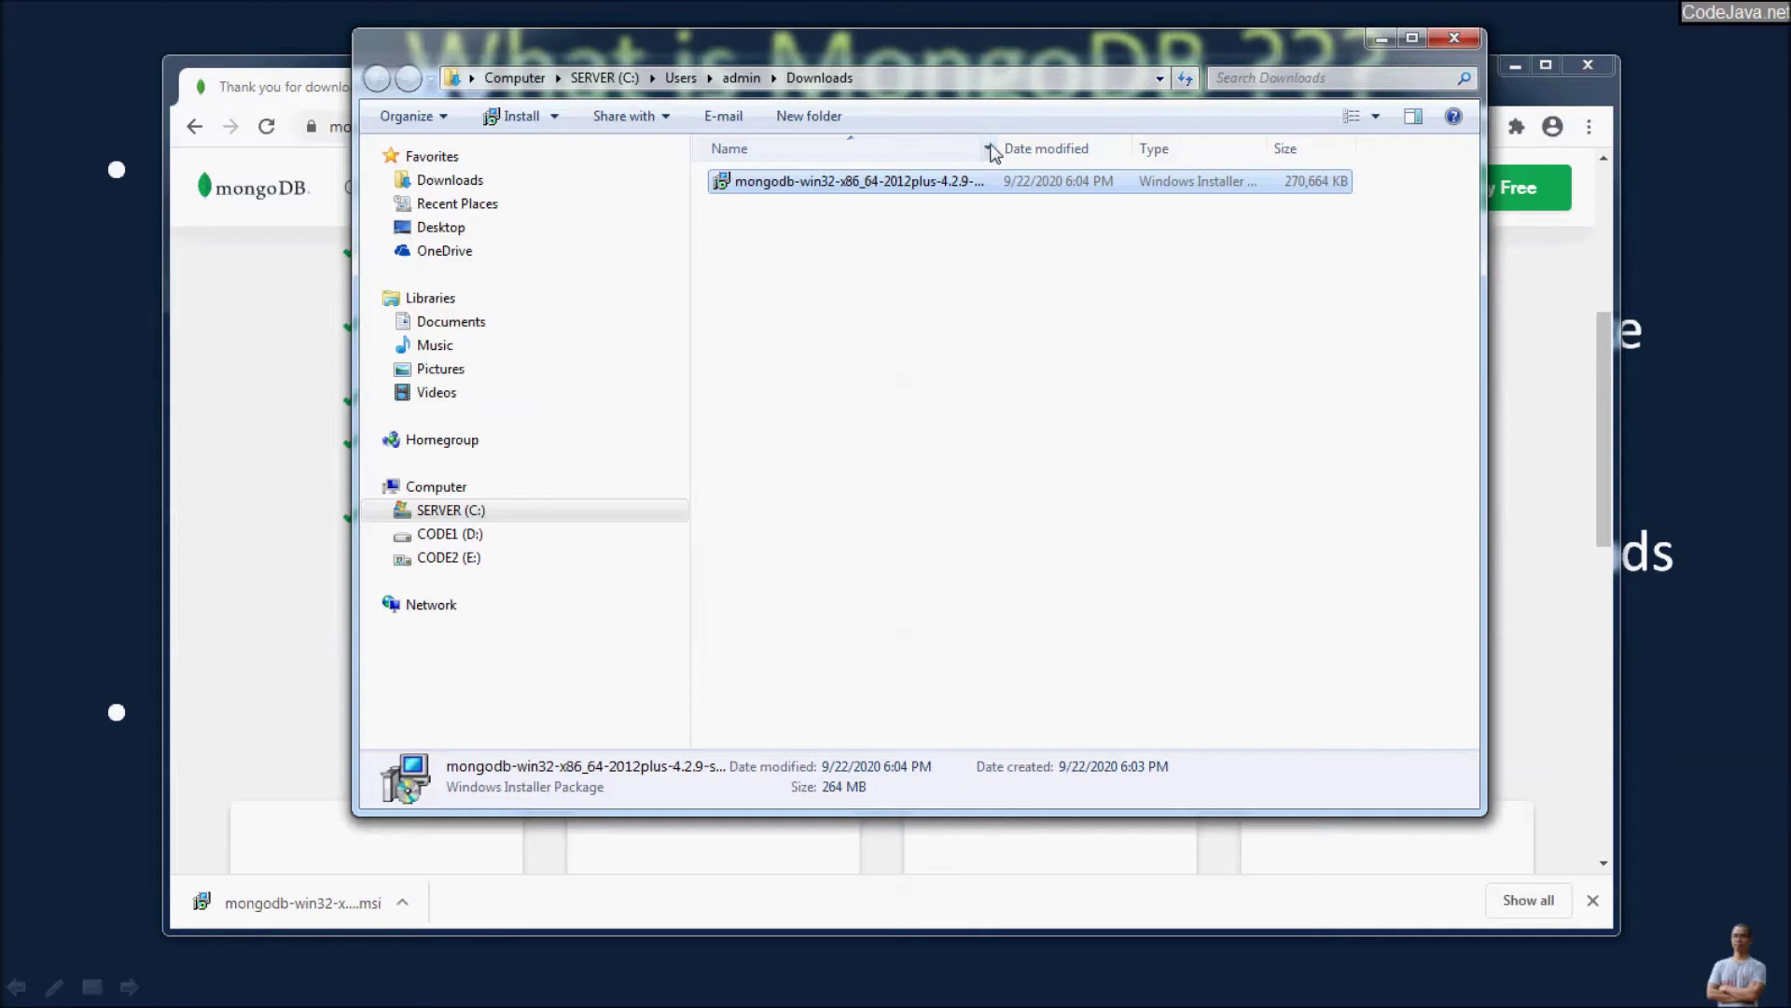
drag(997, 150, 1097, 150)
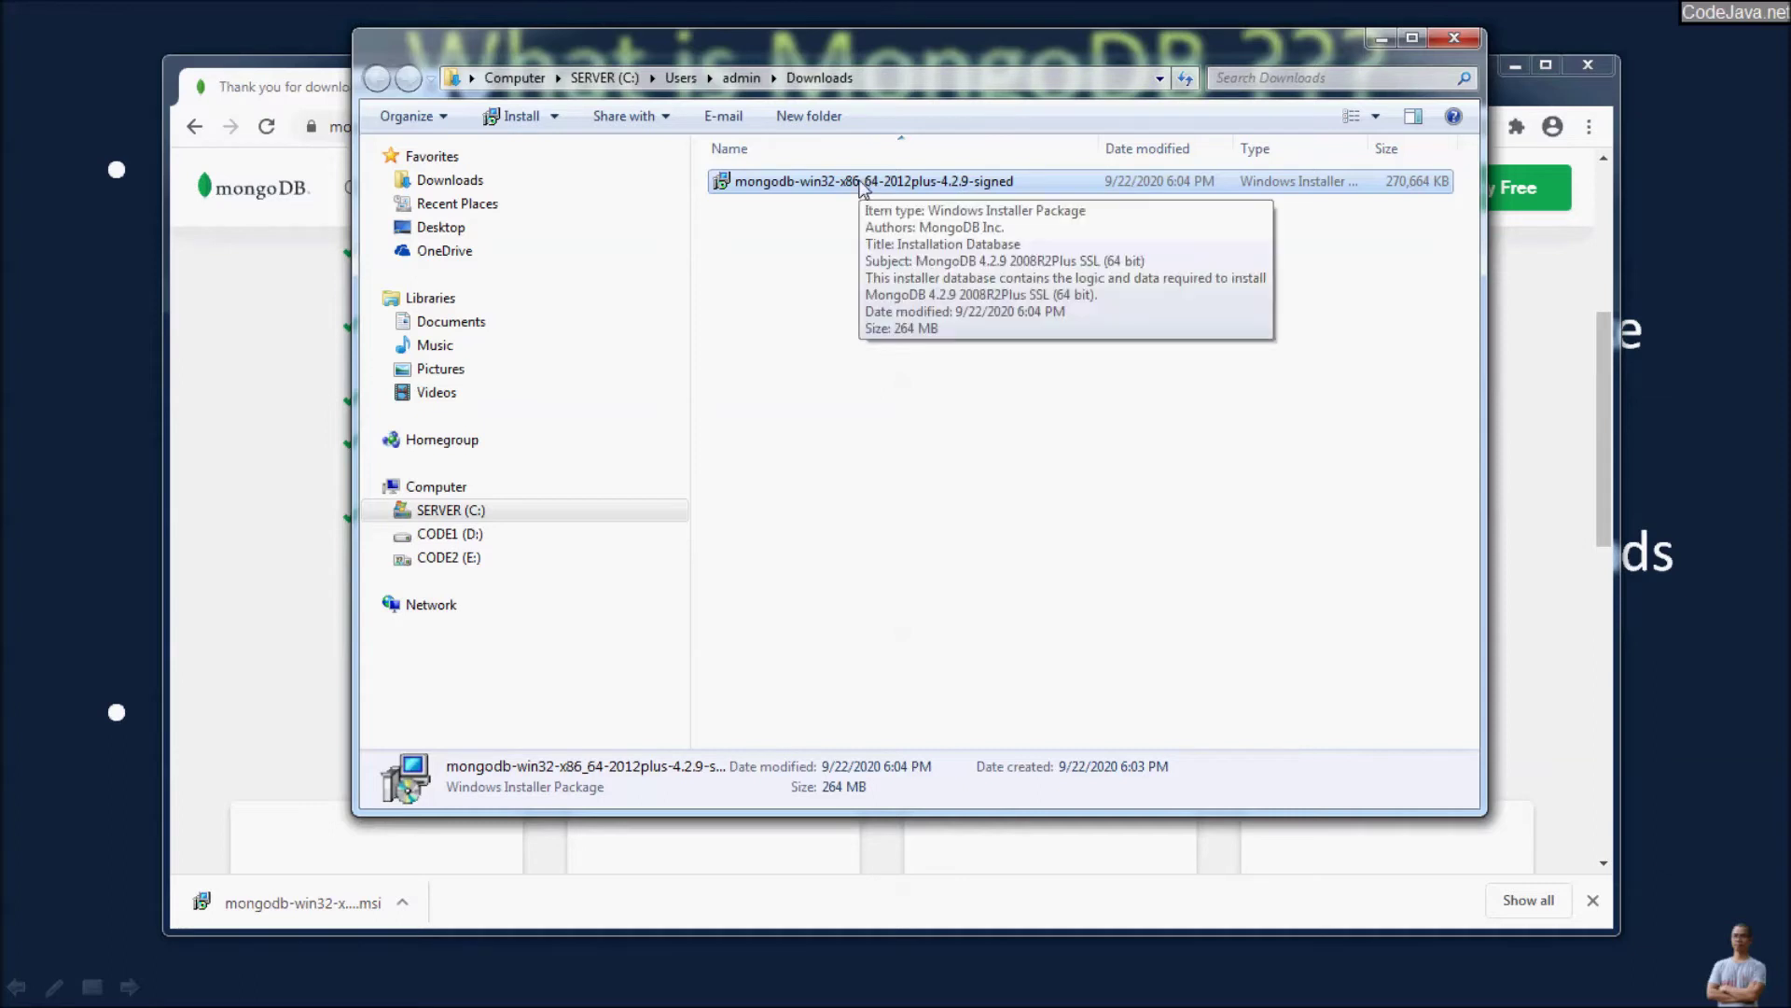
click(792, 465)
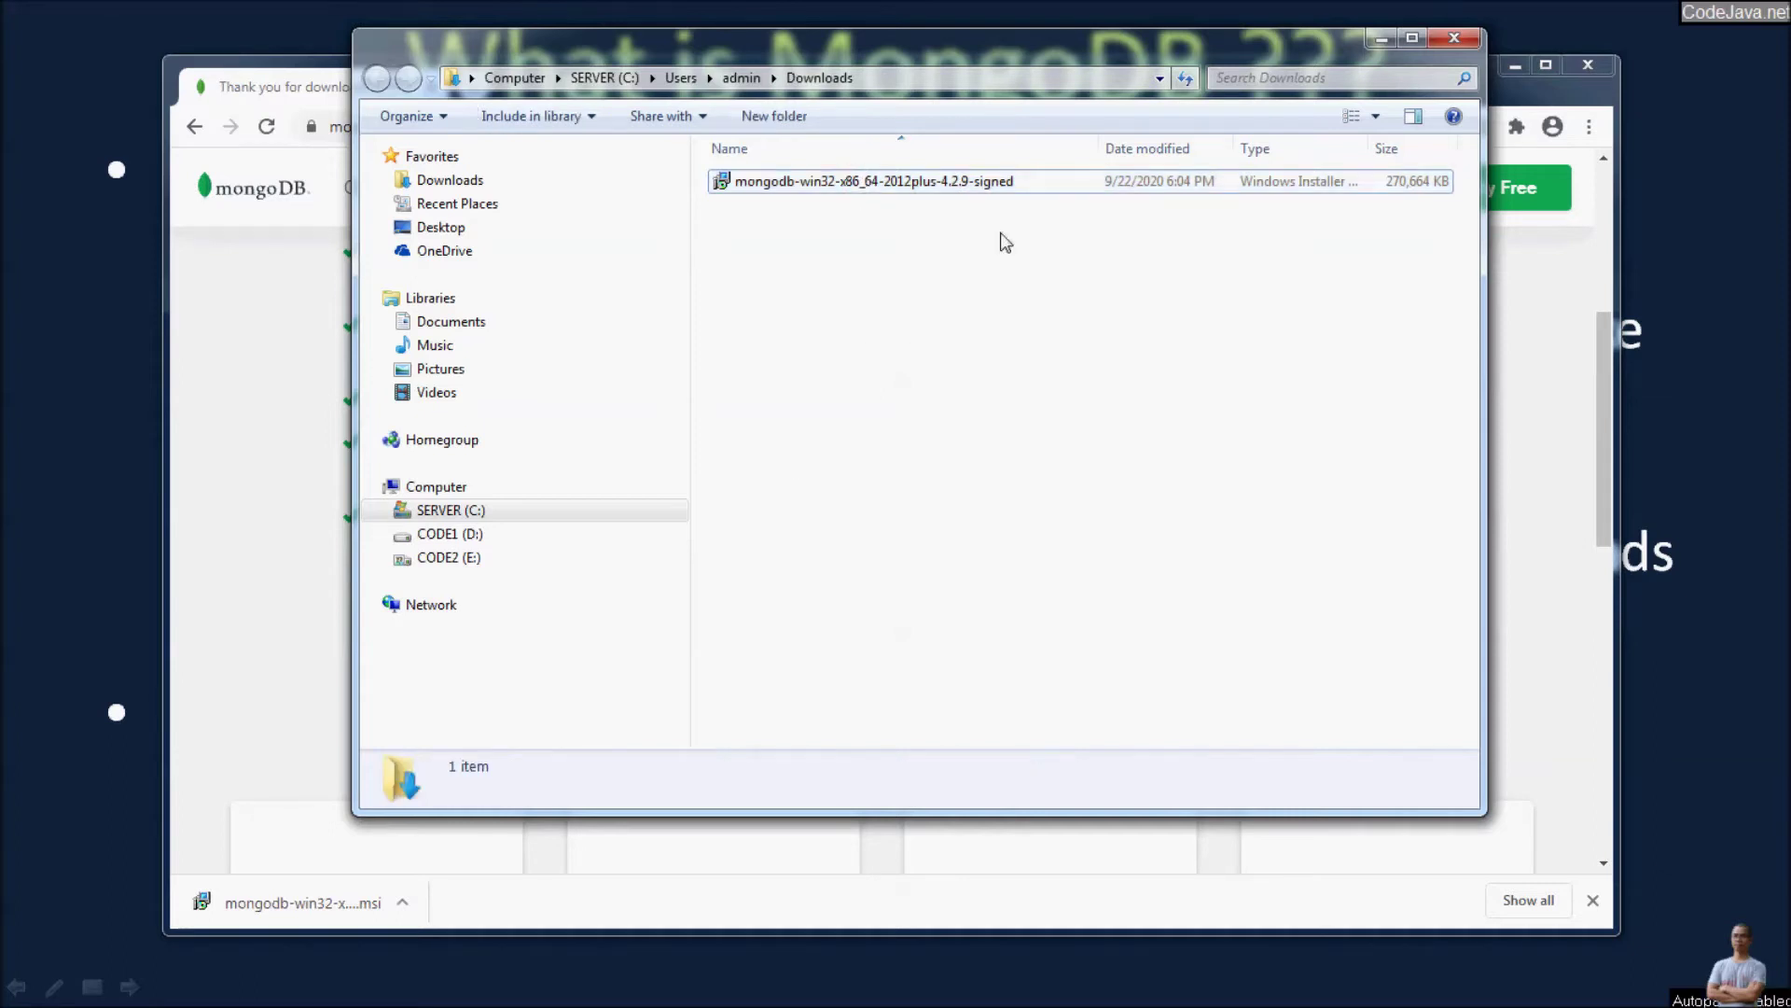
double_click(782, 184)
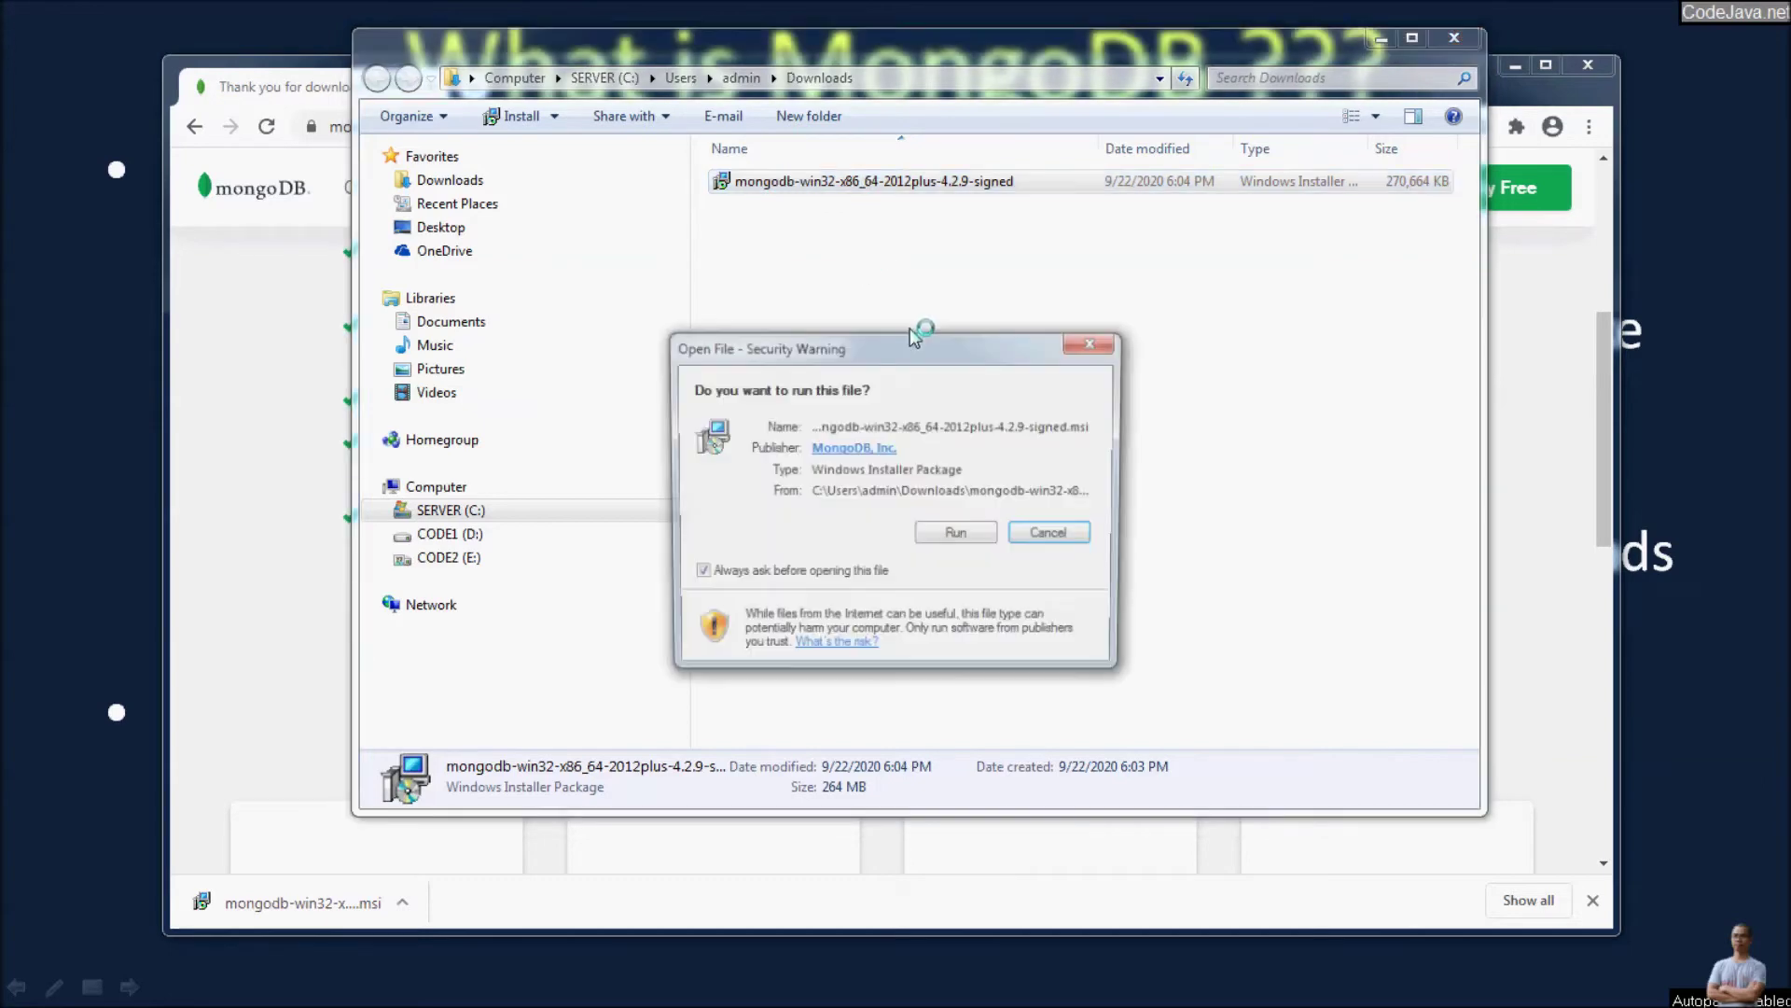
- Run the installer, accept the license terms, and choose the Custom setup type
click(948, 534)
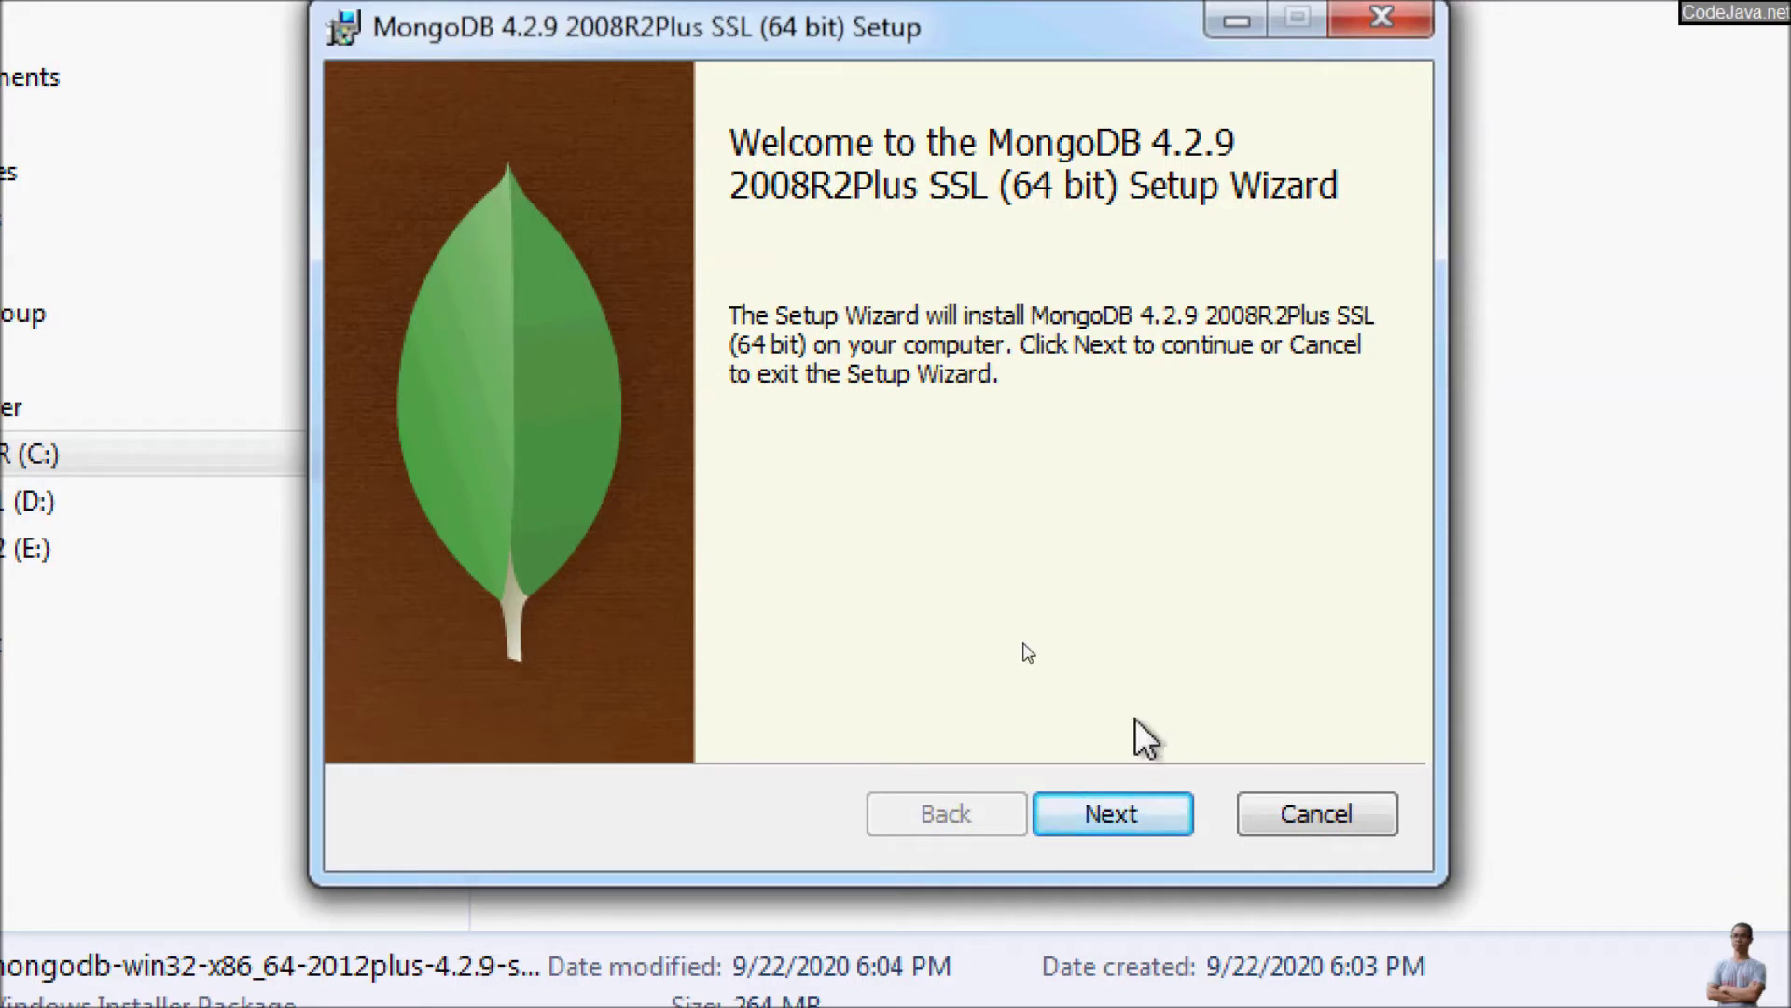
click(1072, 815)
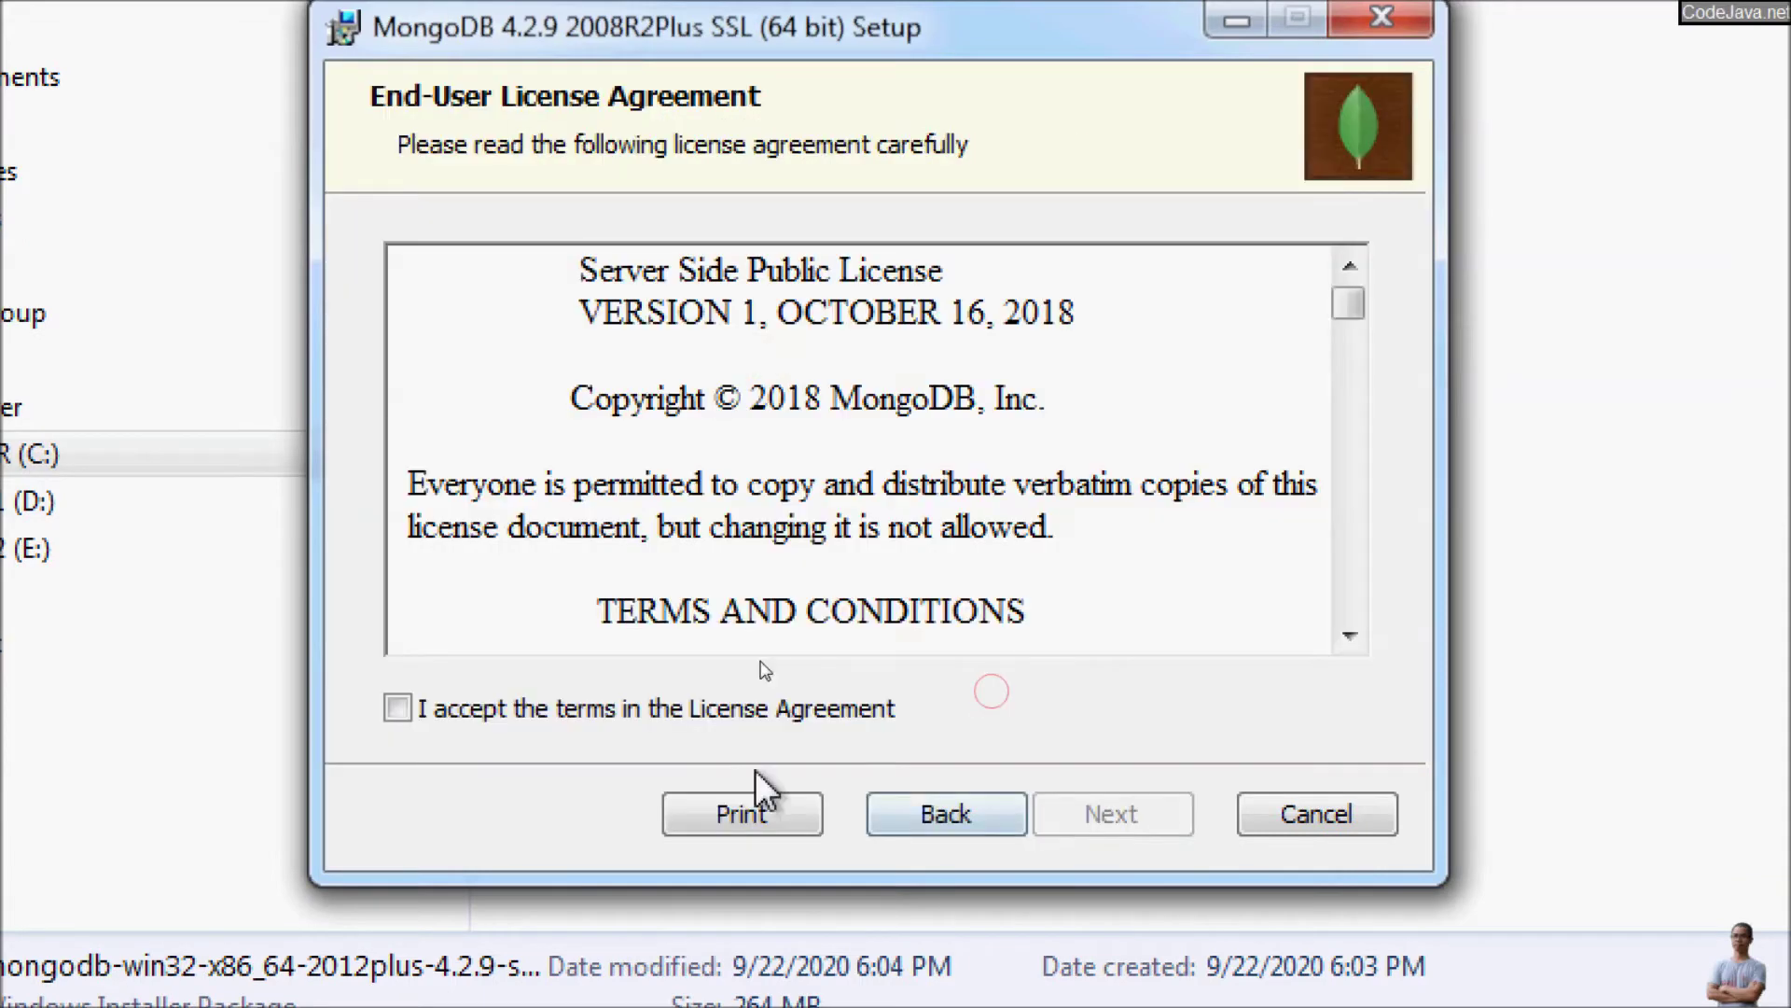
click(435, 713)
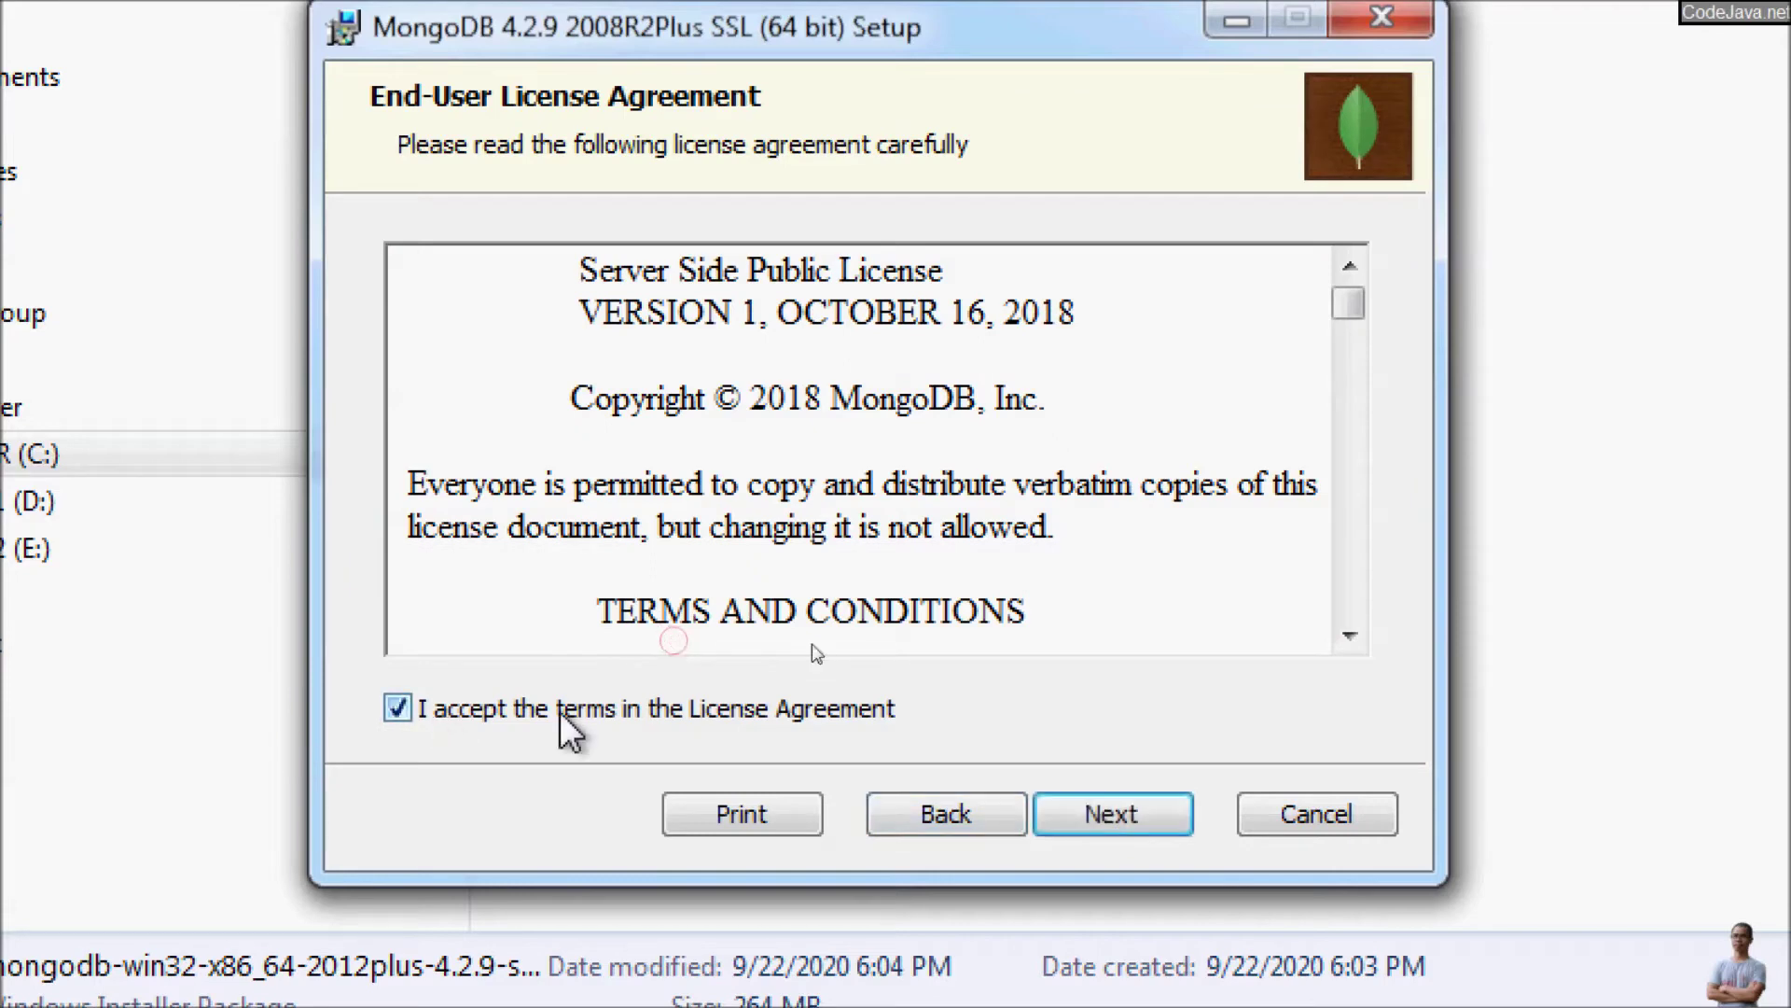
click(1114, 813)
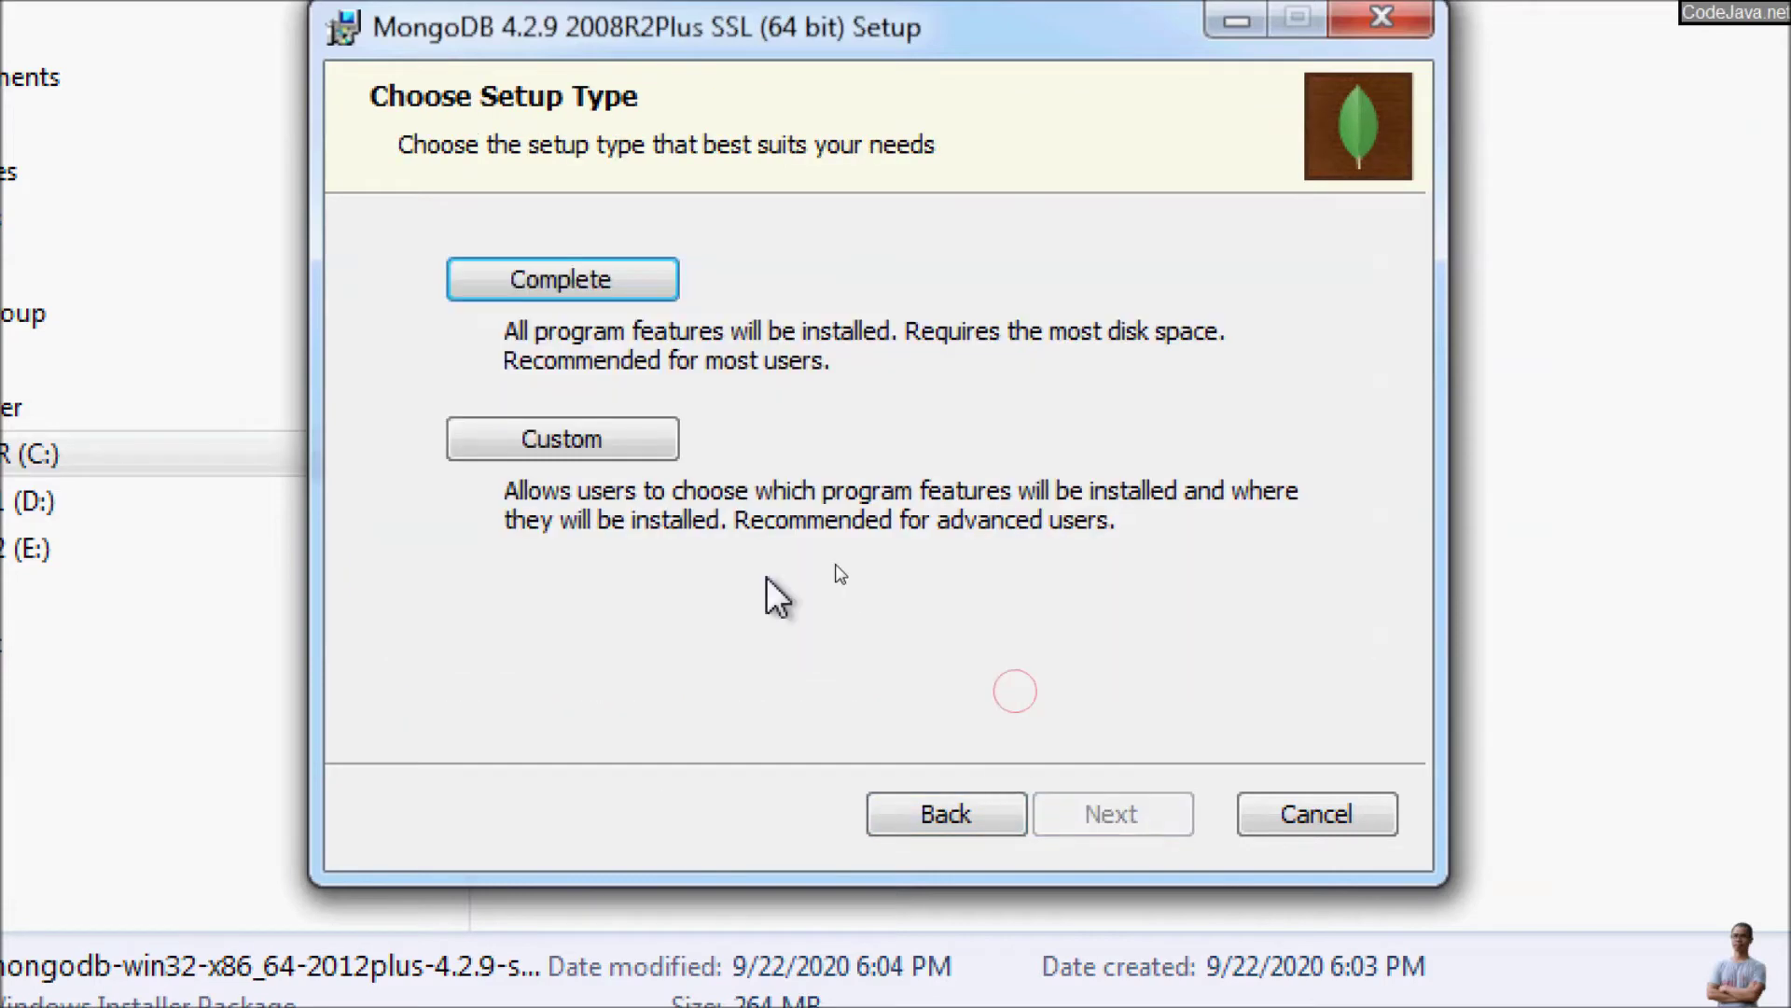
click(586, 440)
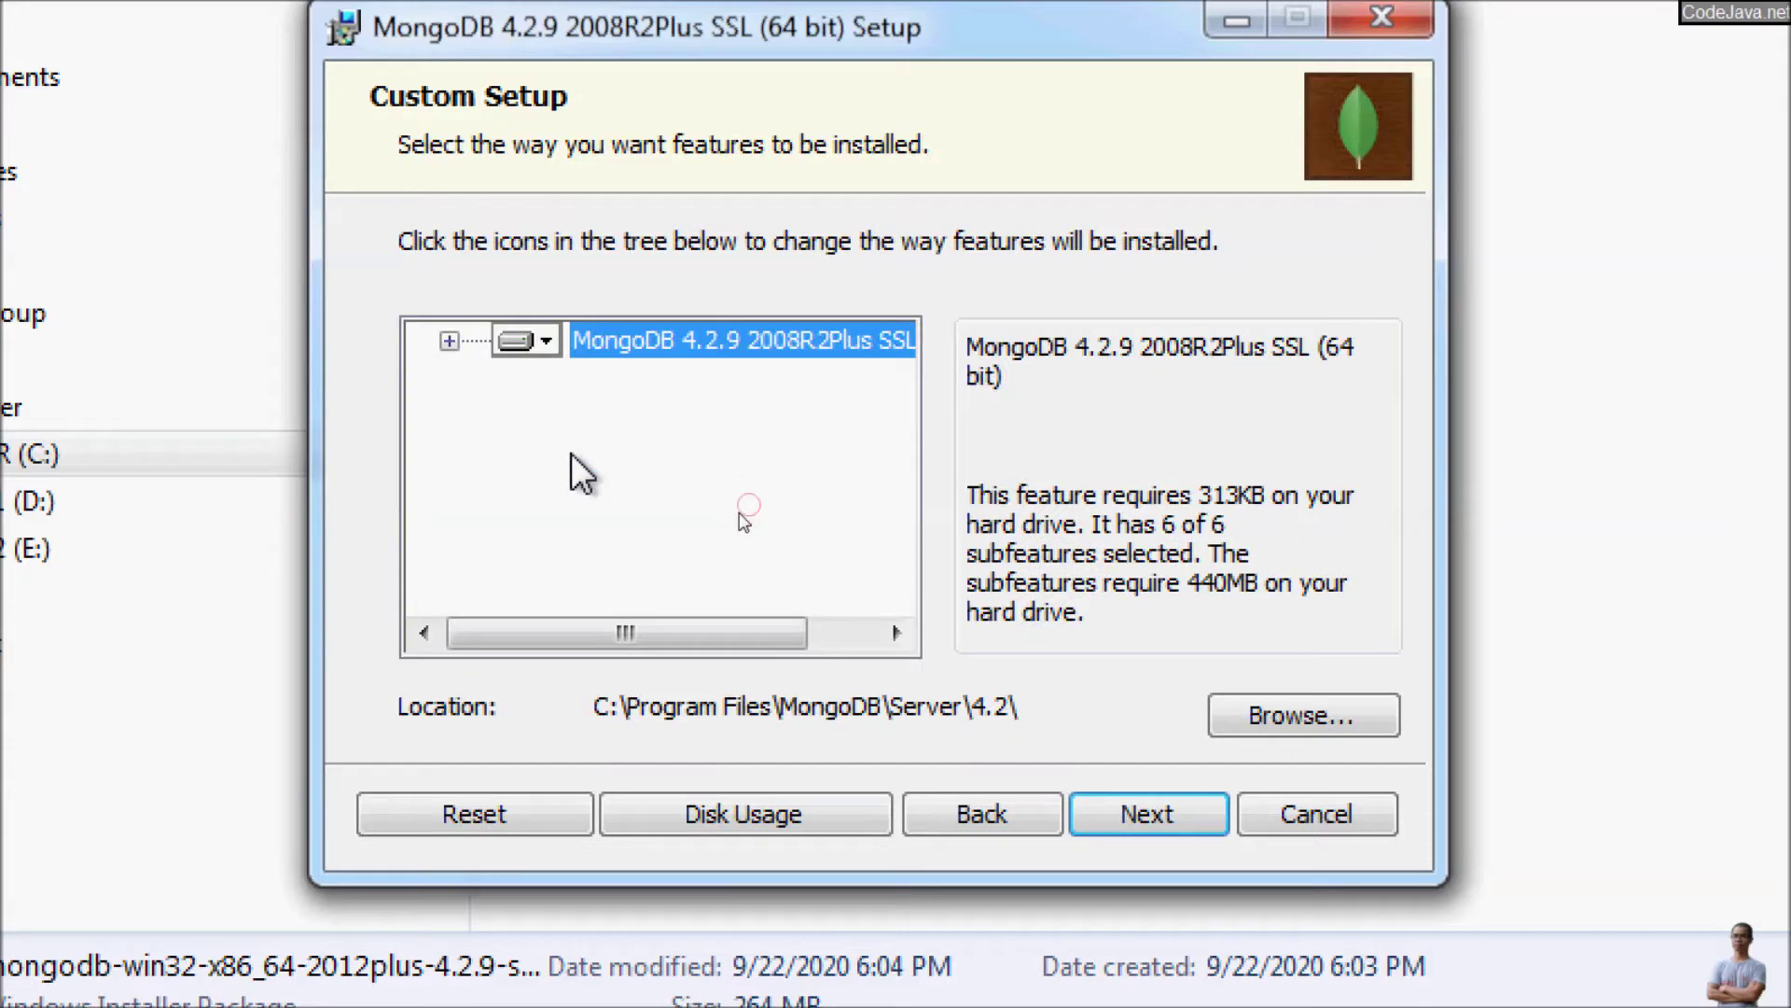
- Select the MongoDB 4.2.9 feature and browse for an install location on drive D:
click(449, 341)
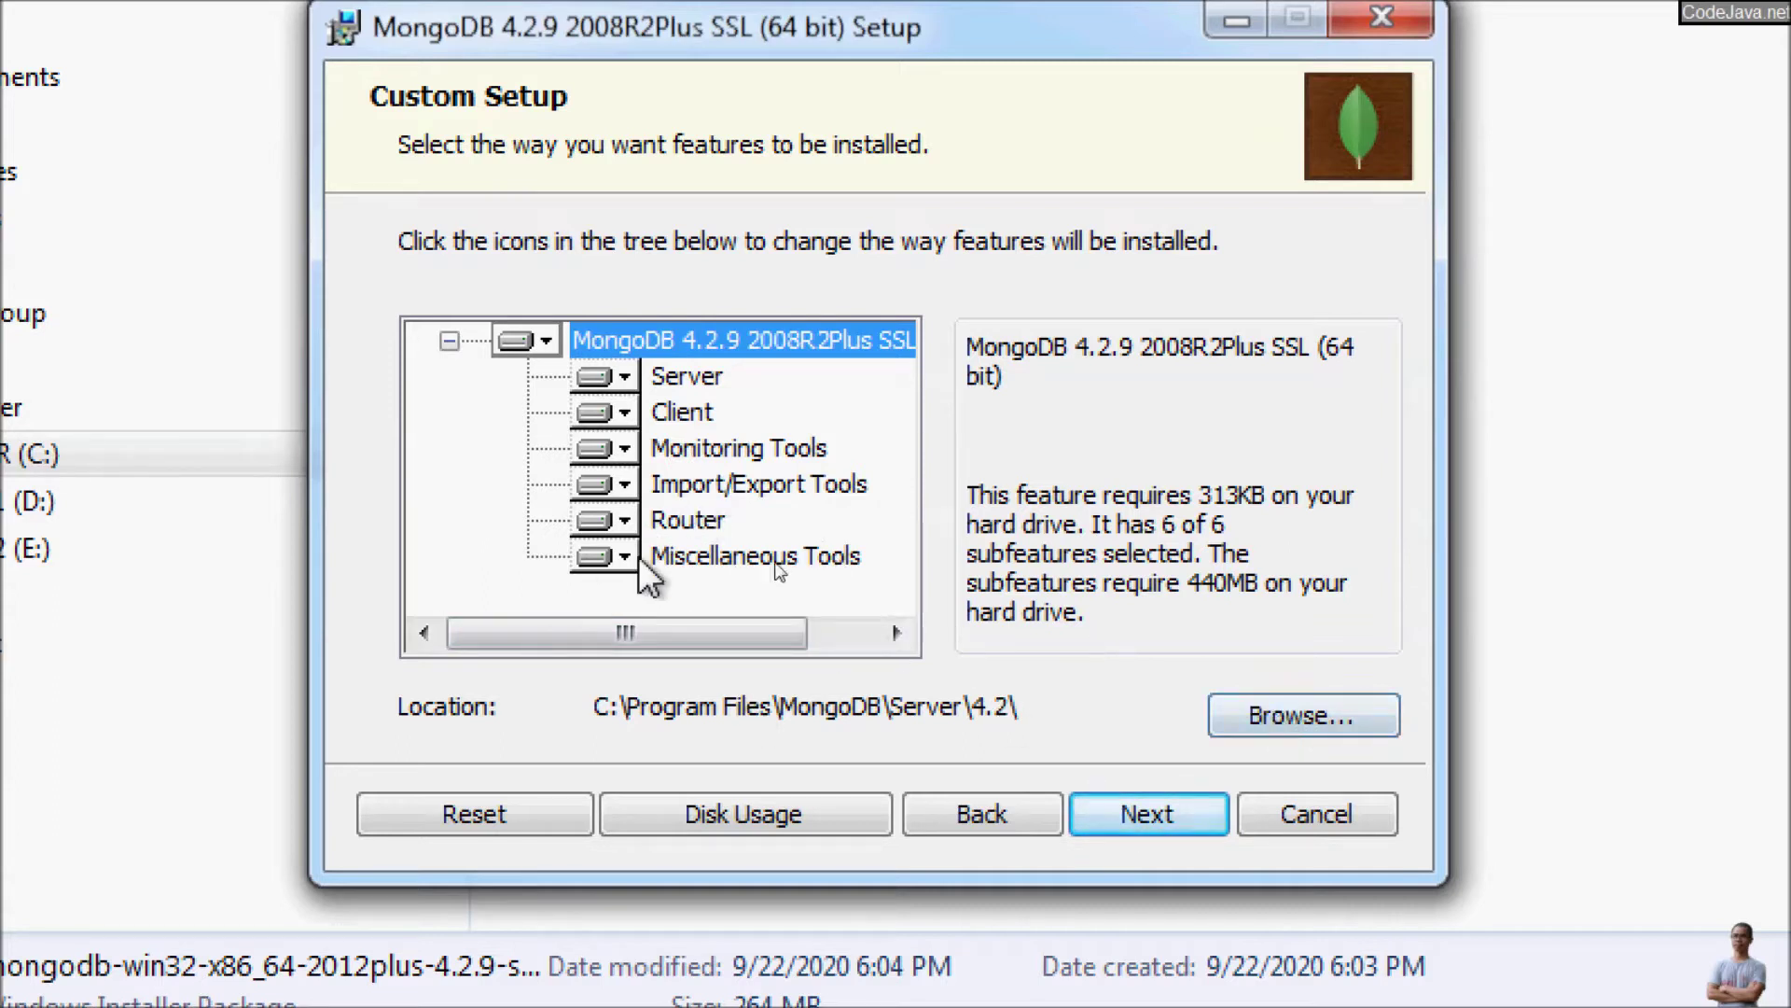
click(617, 343)
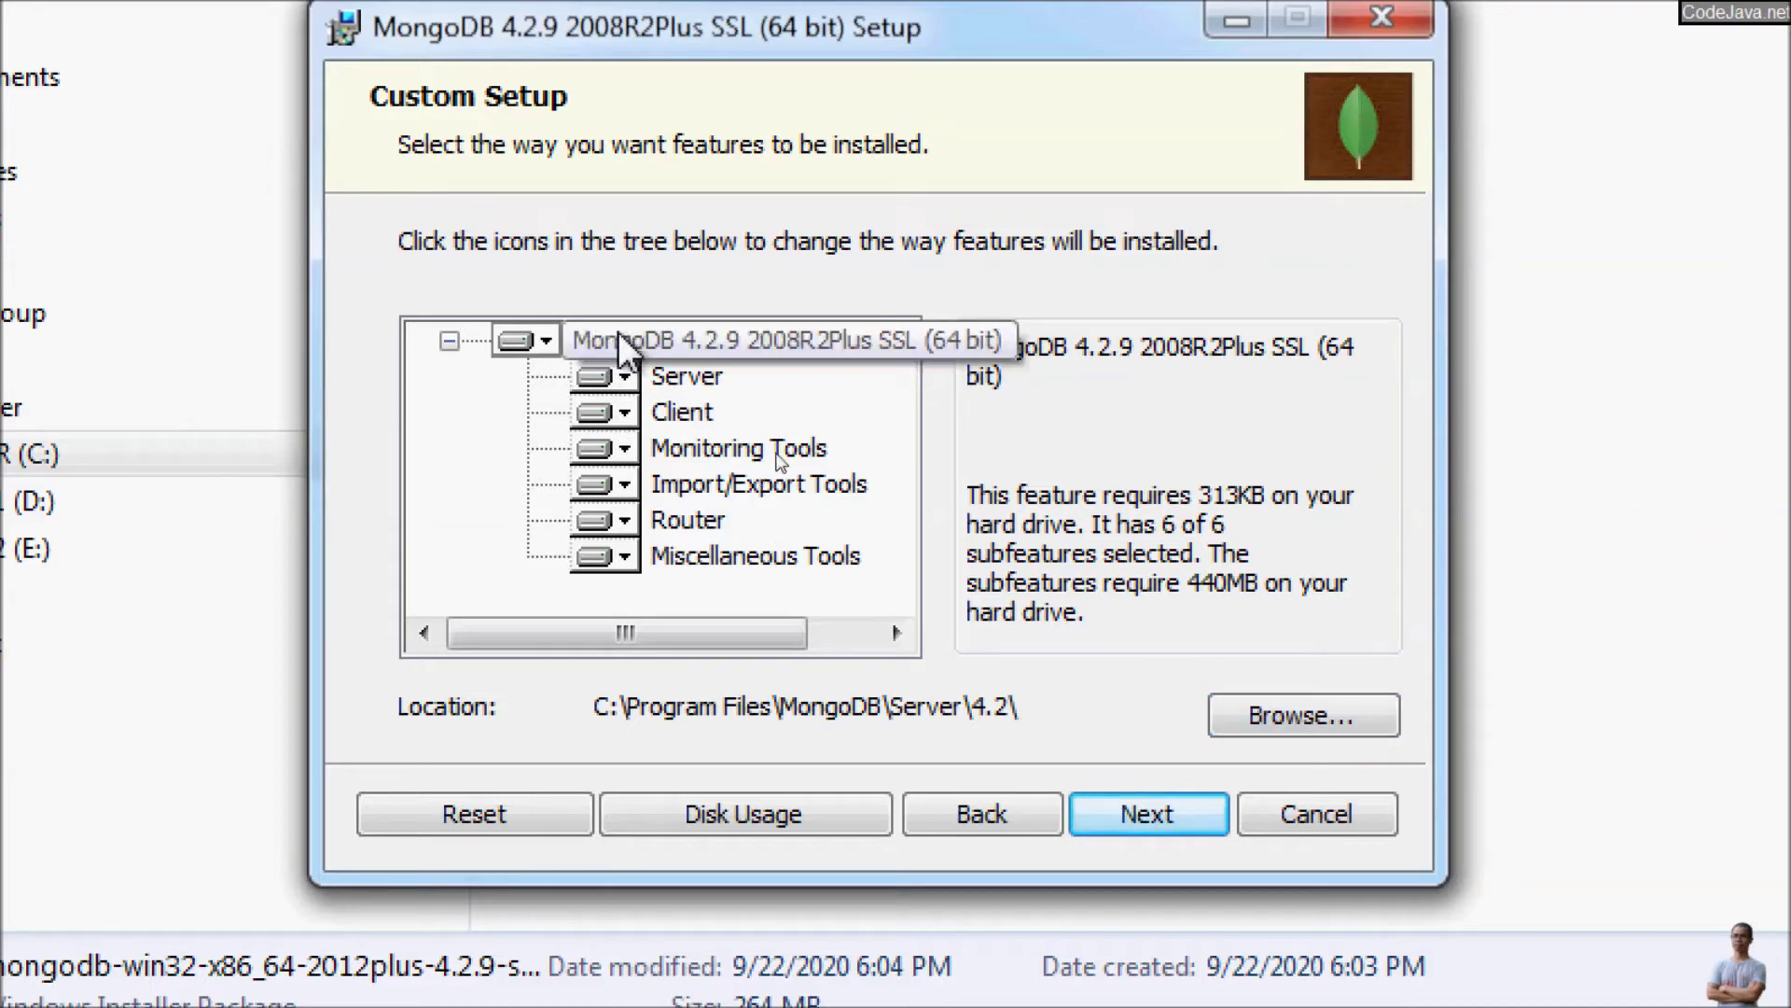
click(1352, 730)
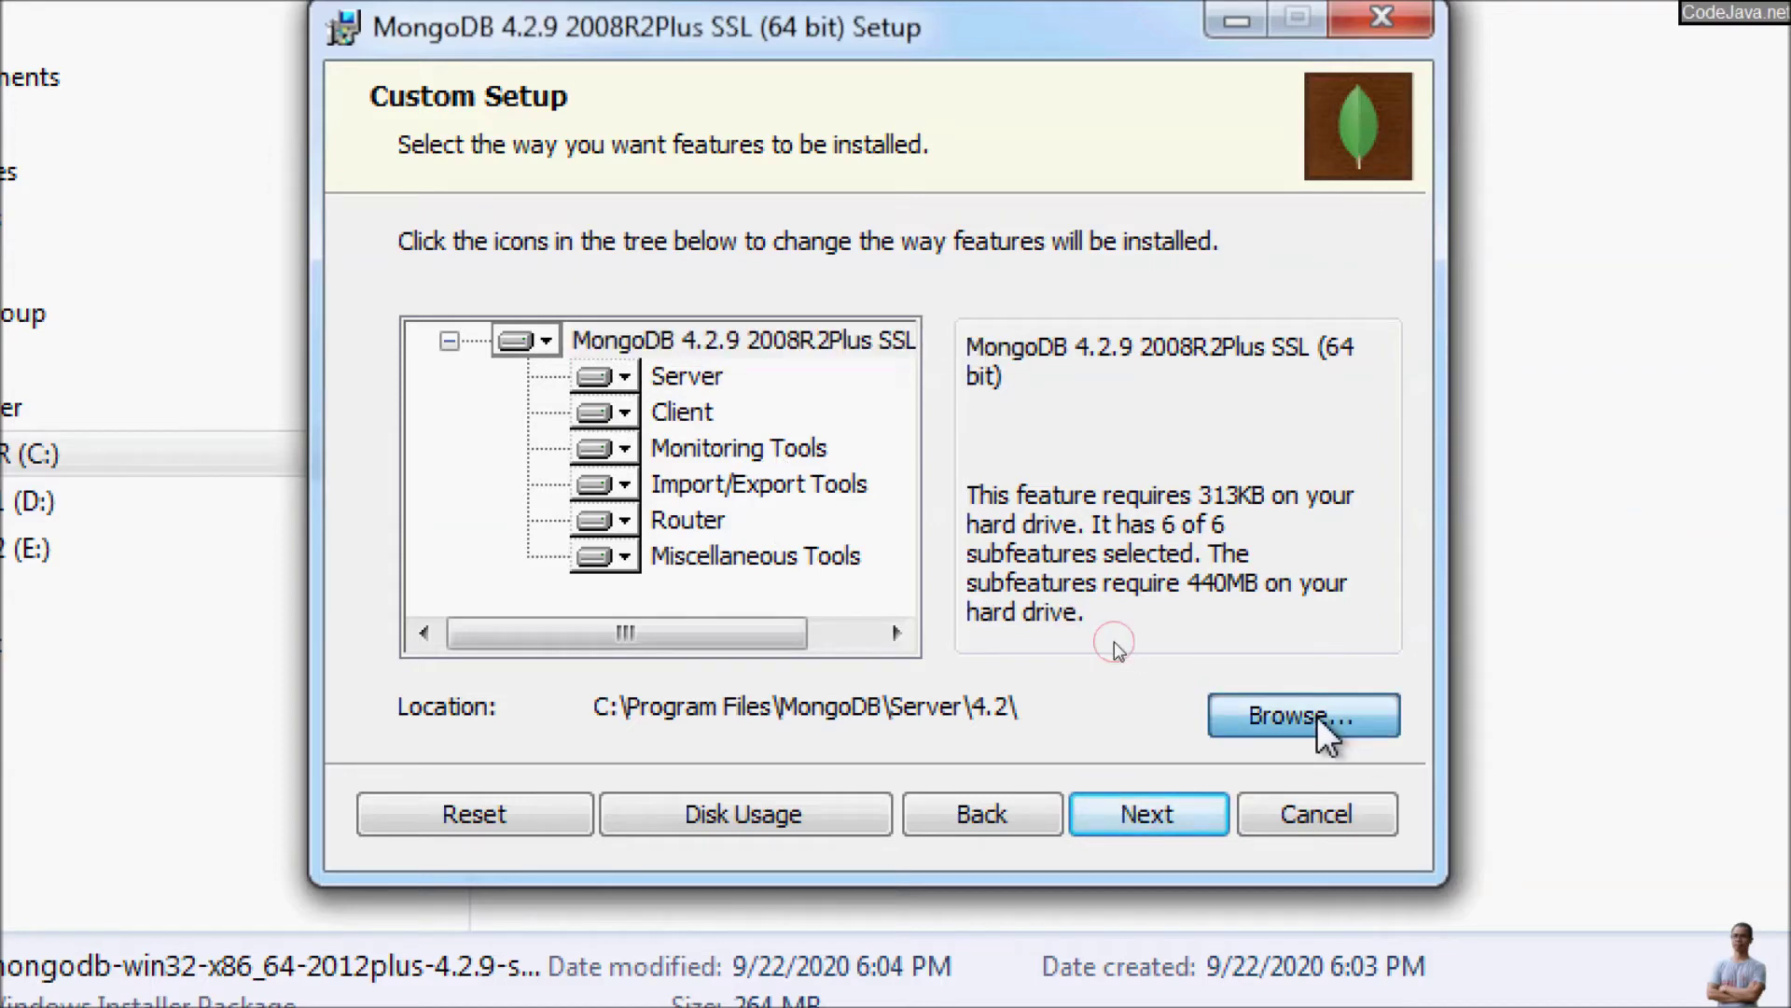
click(1171, 253)
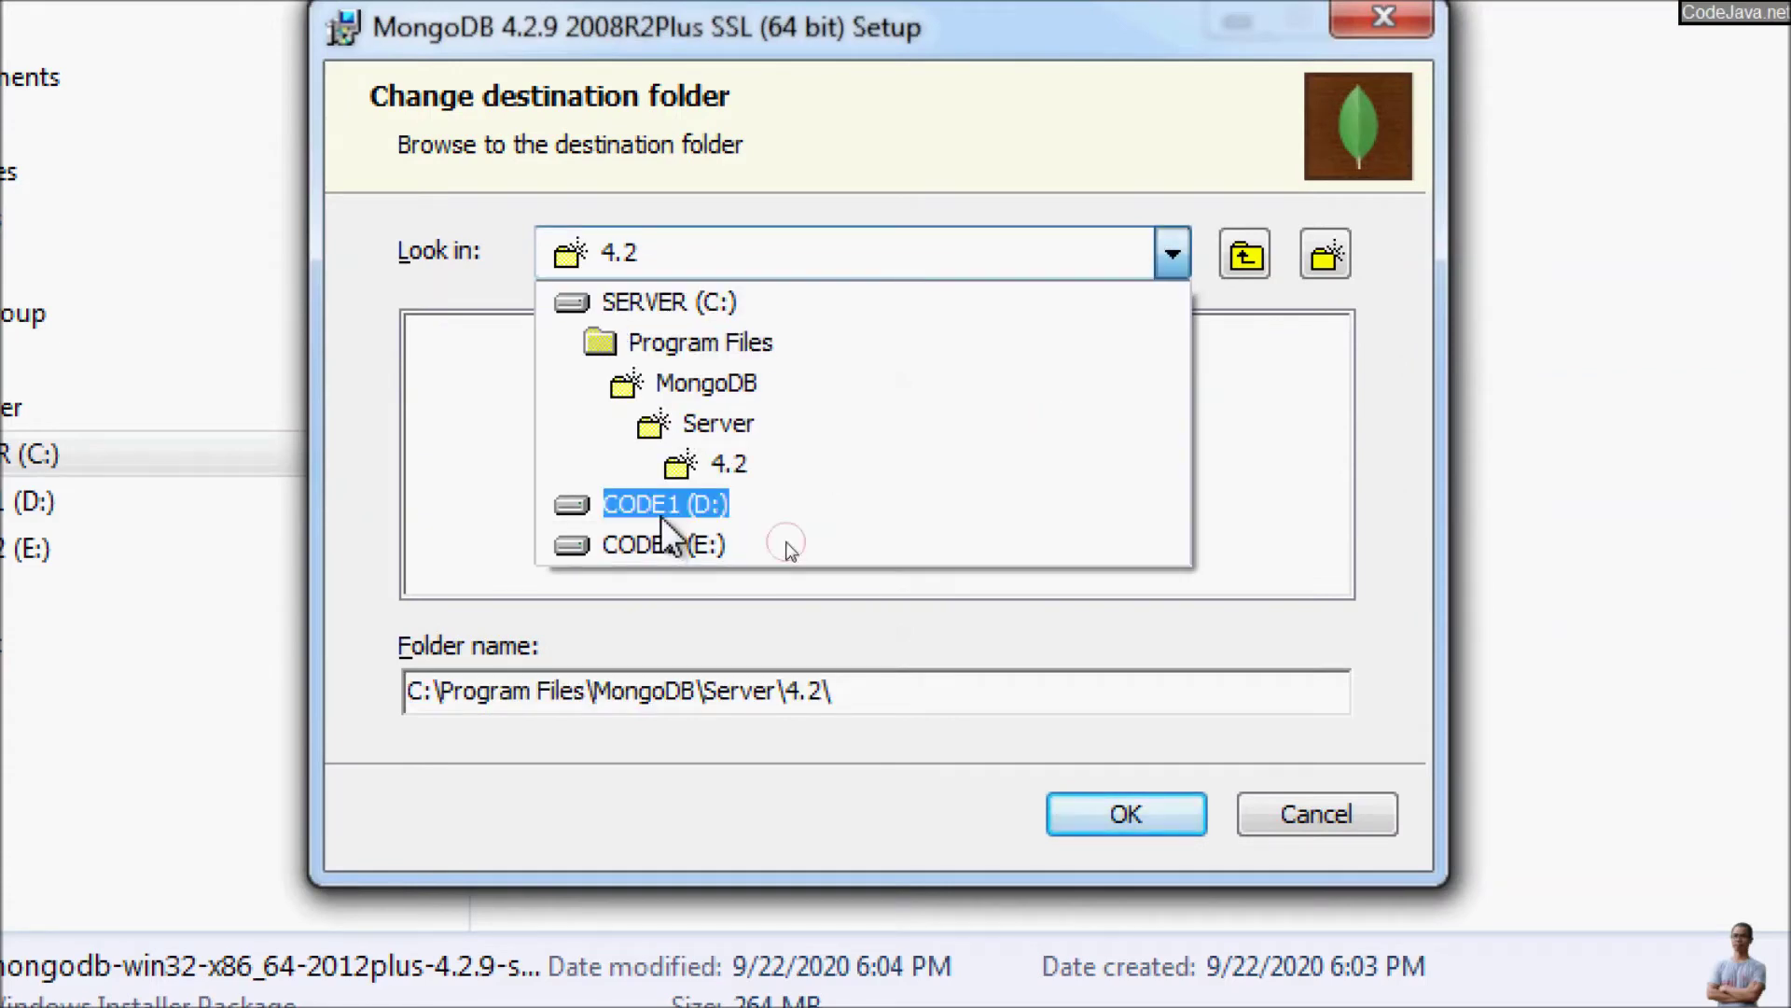
click(660, 515)
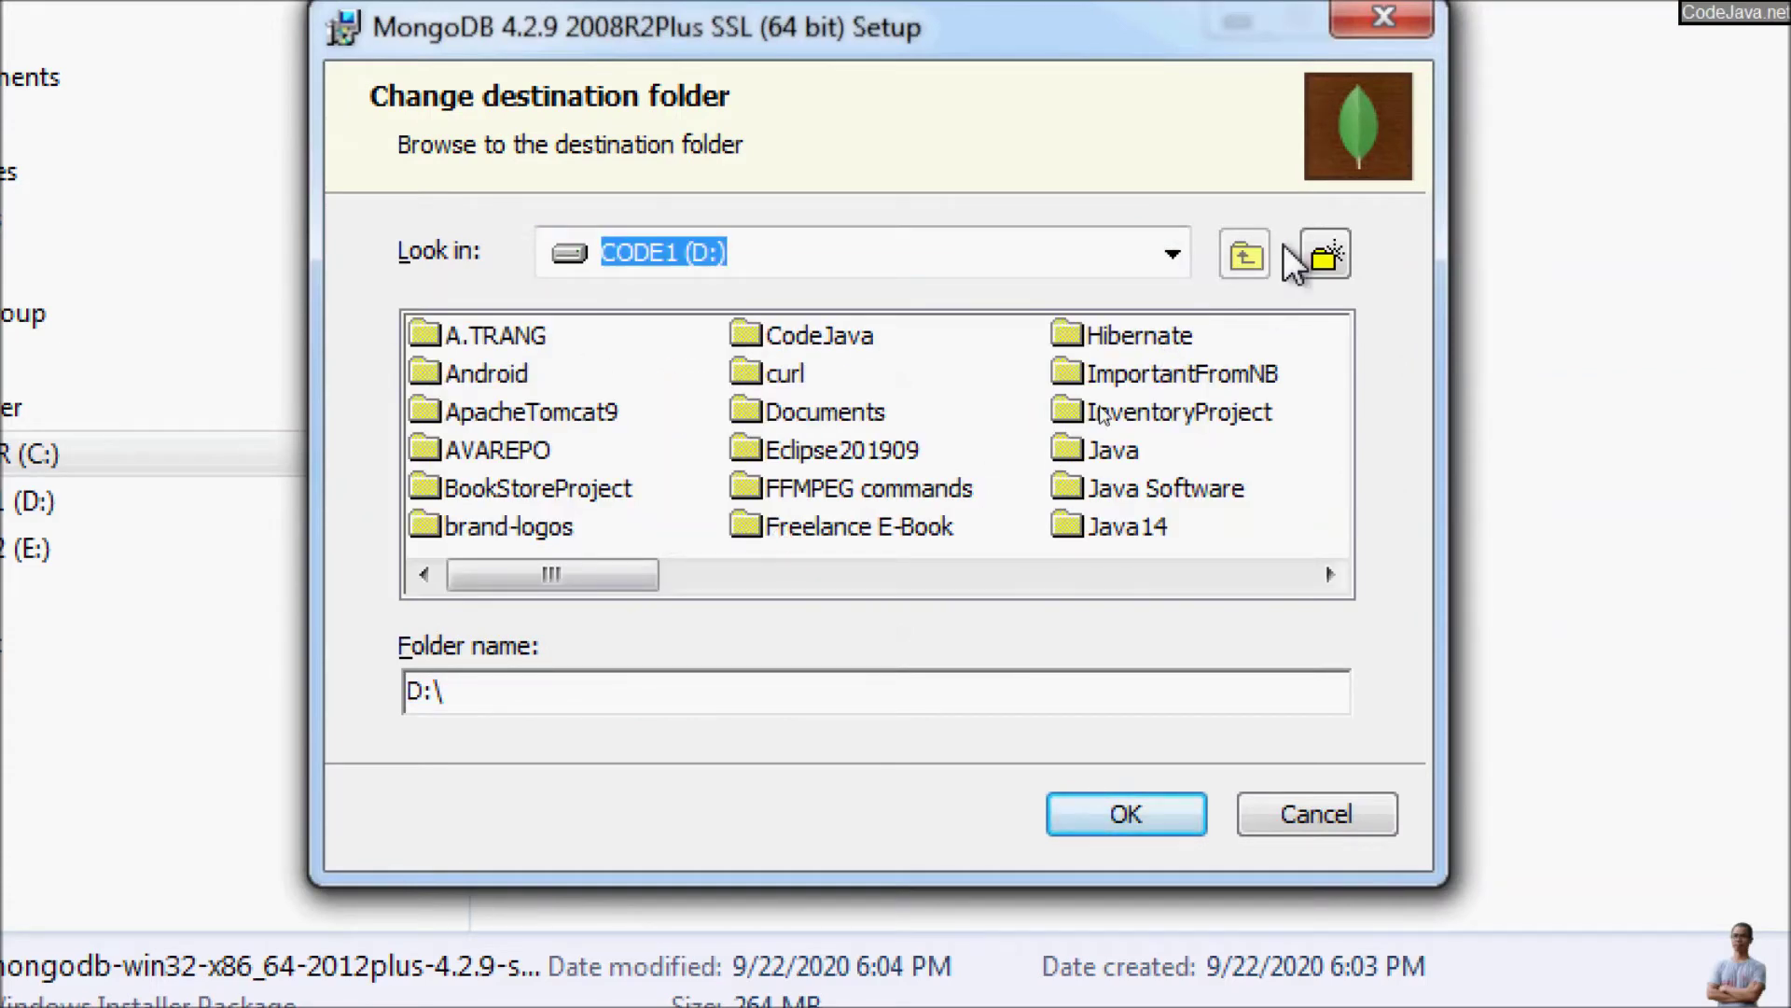
- Create a MongoDB folder on D: and set D:\MongoDB\ as the install location
drag(560, 580, 1129, 411)
click(1325, 253)
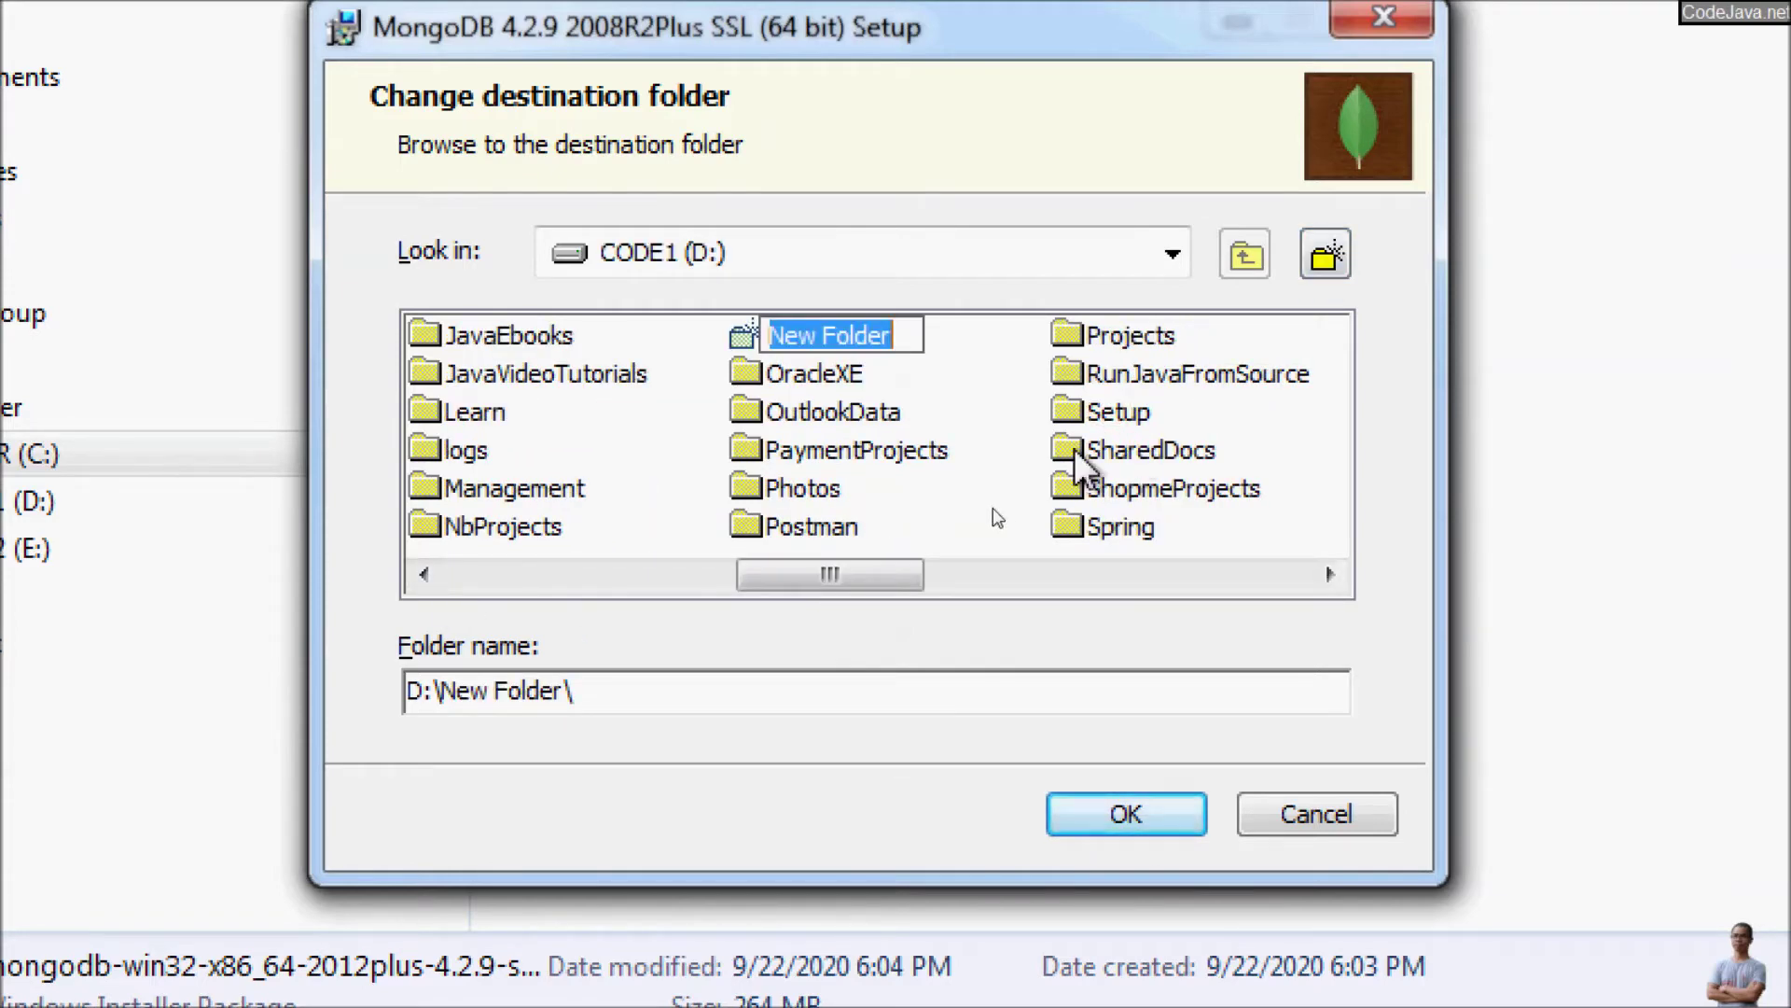
text(MongoDB)
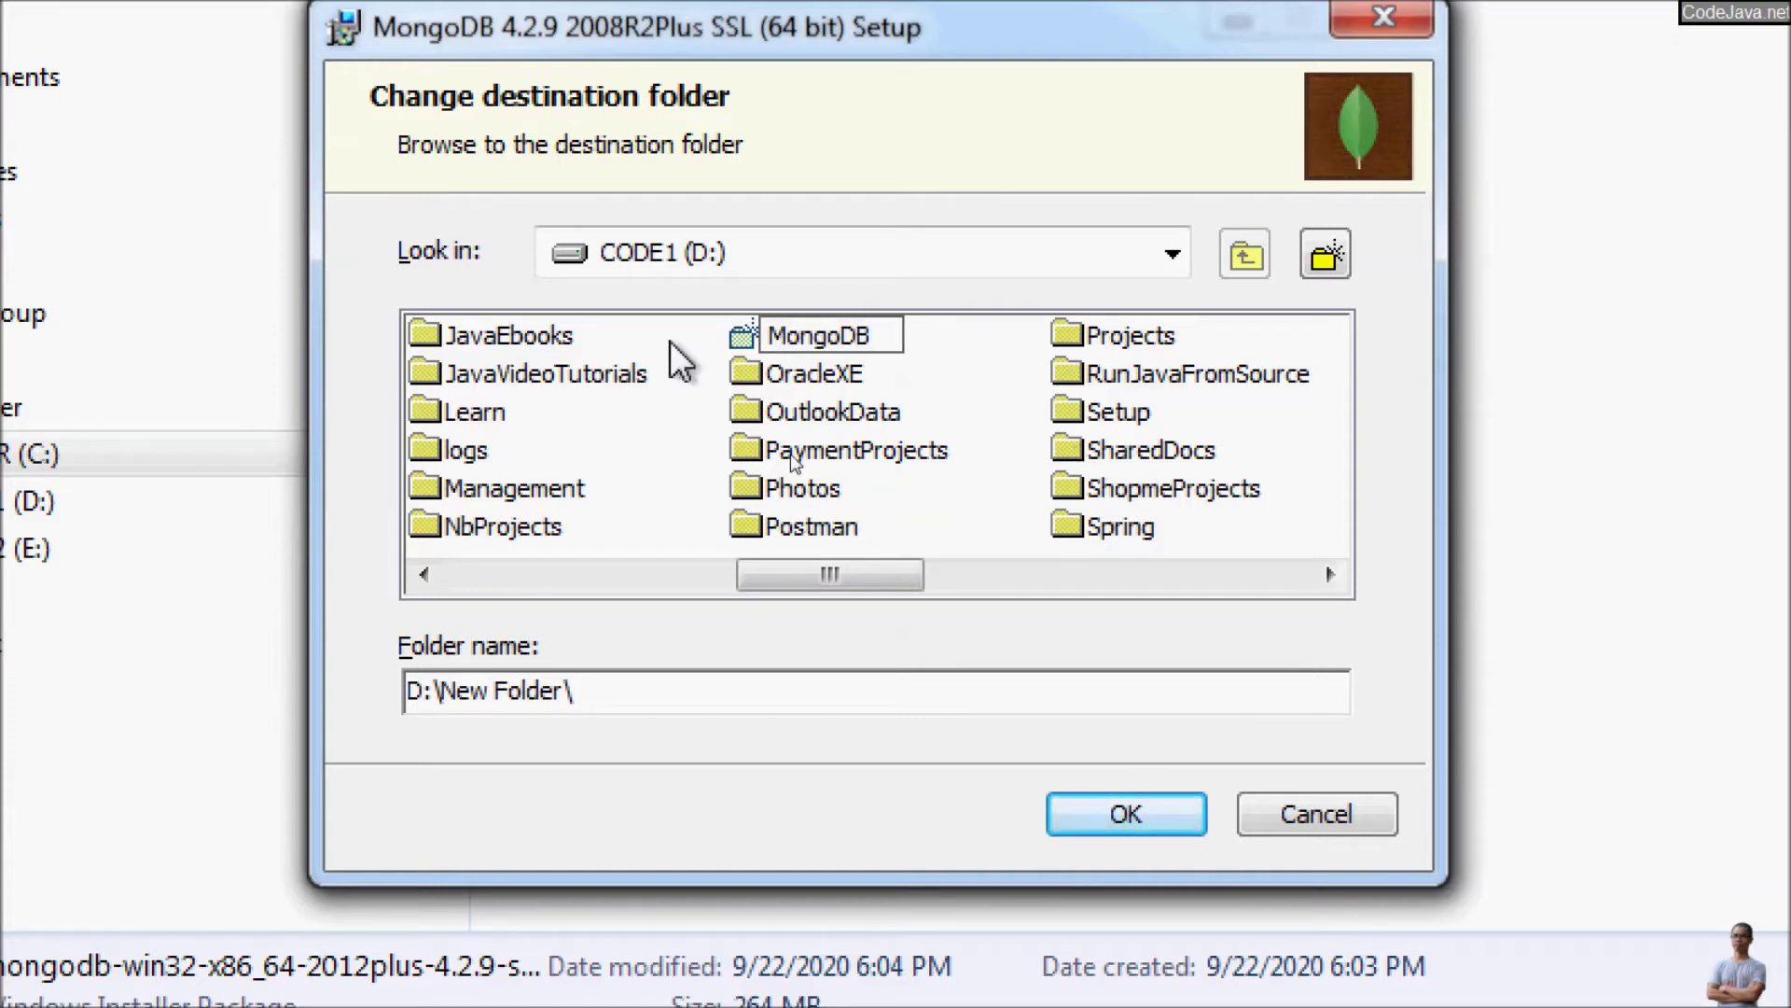
key(Return)
click(522, 413)
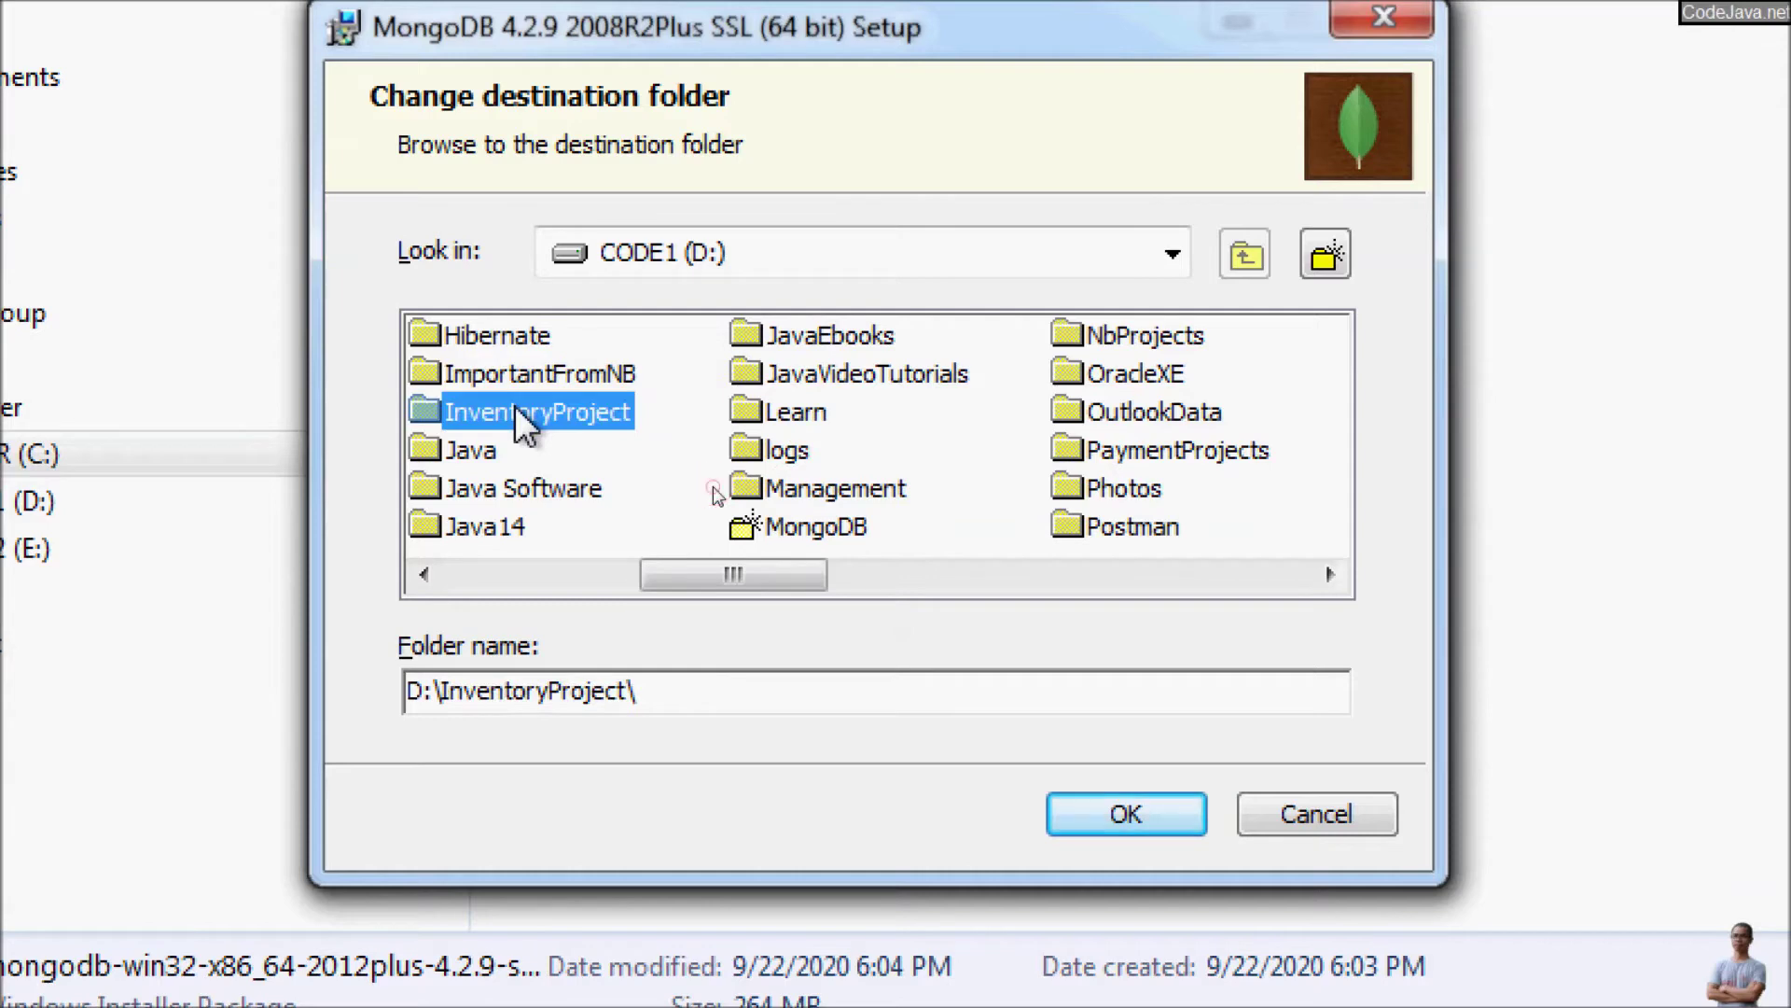
click(831, 487)
click(835, 529)
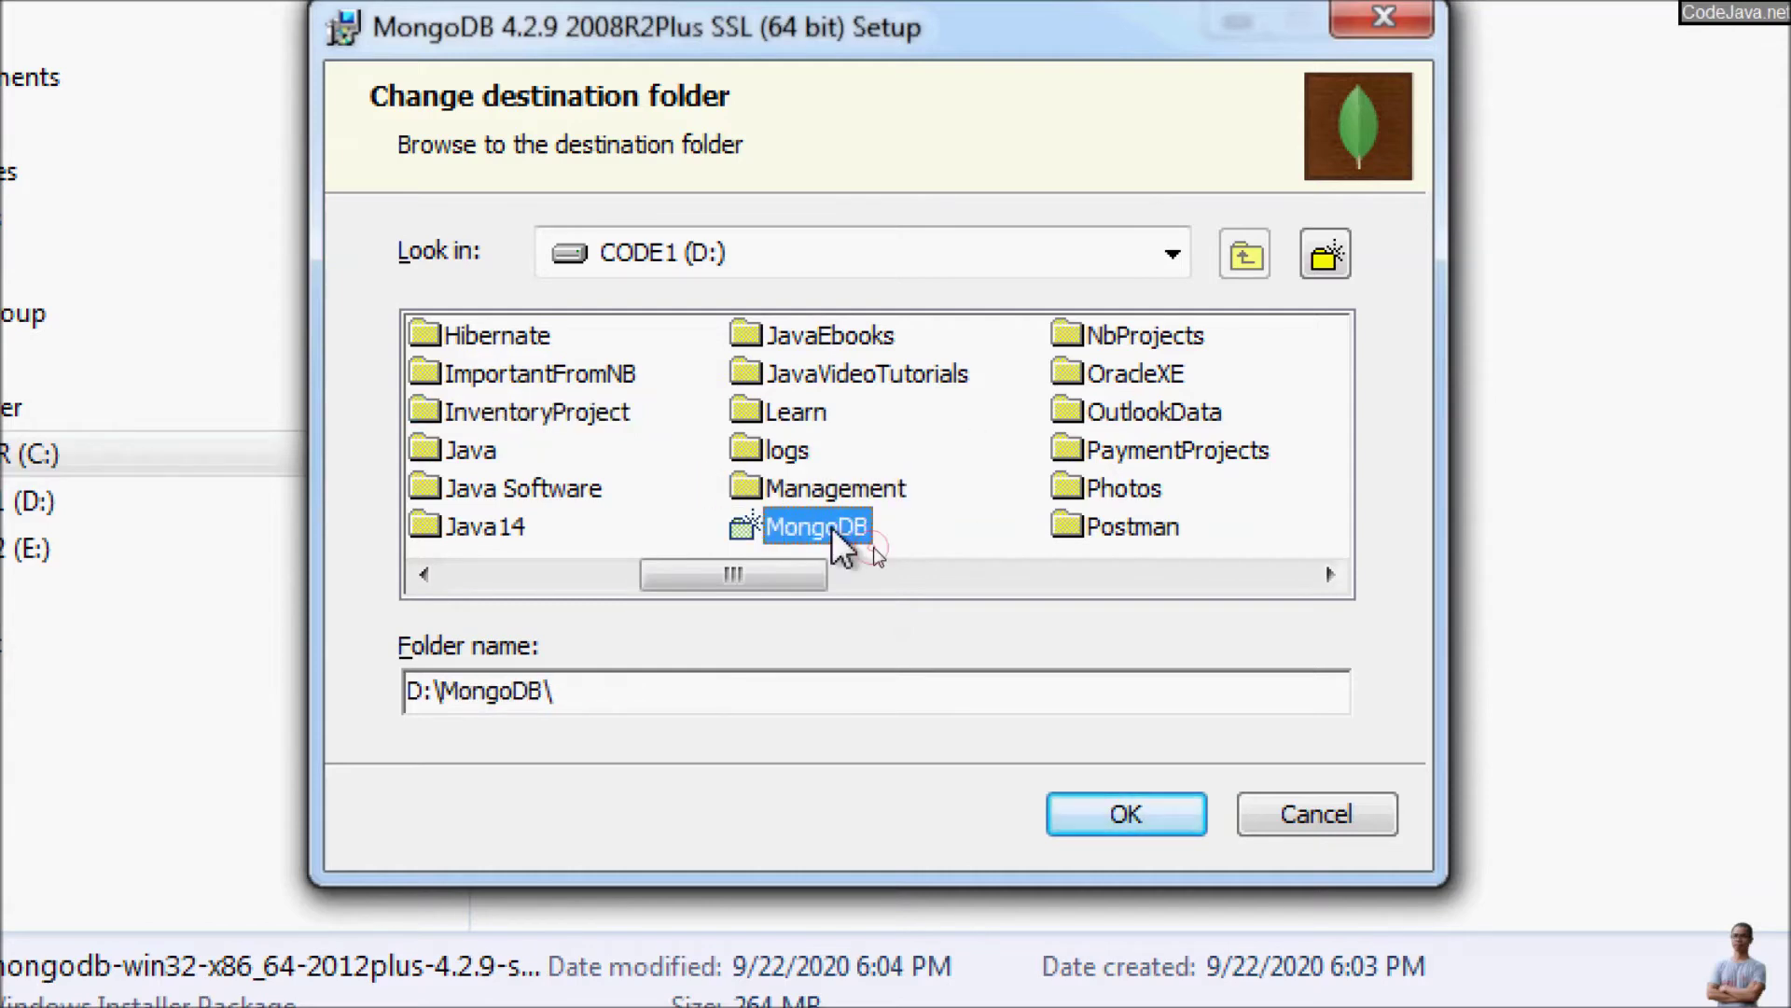
click(1103, 813)
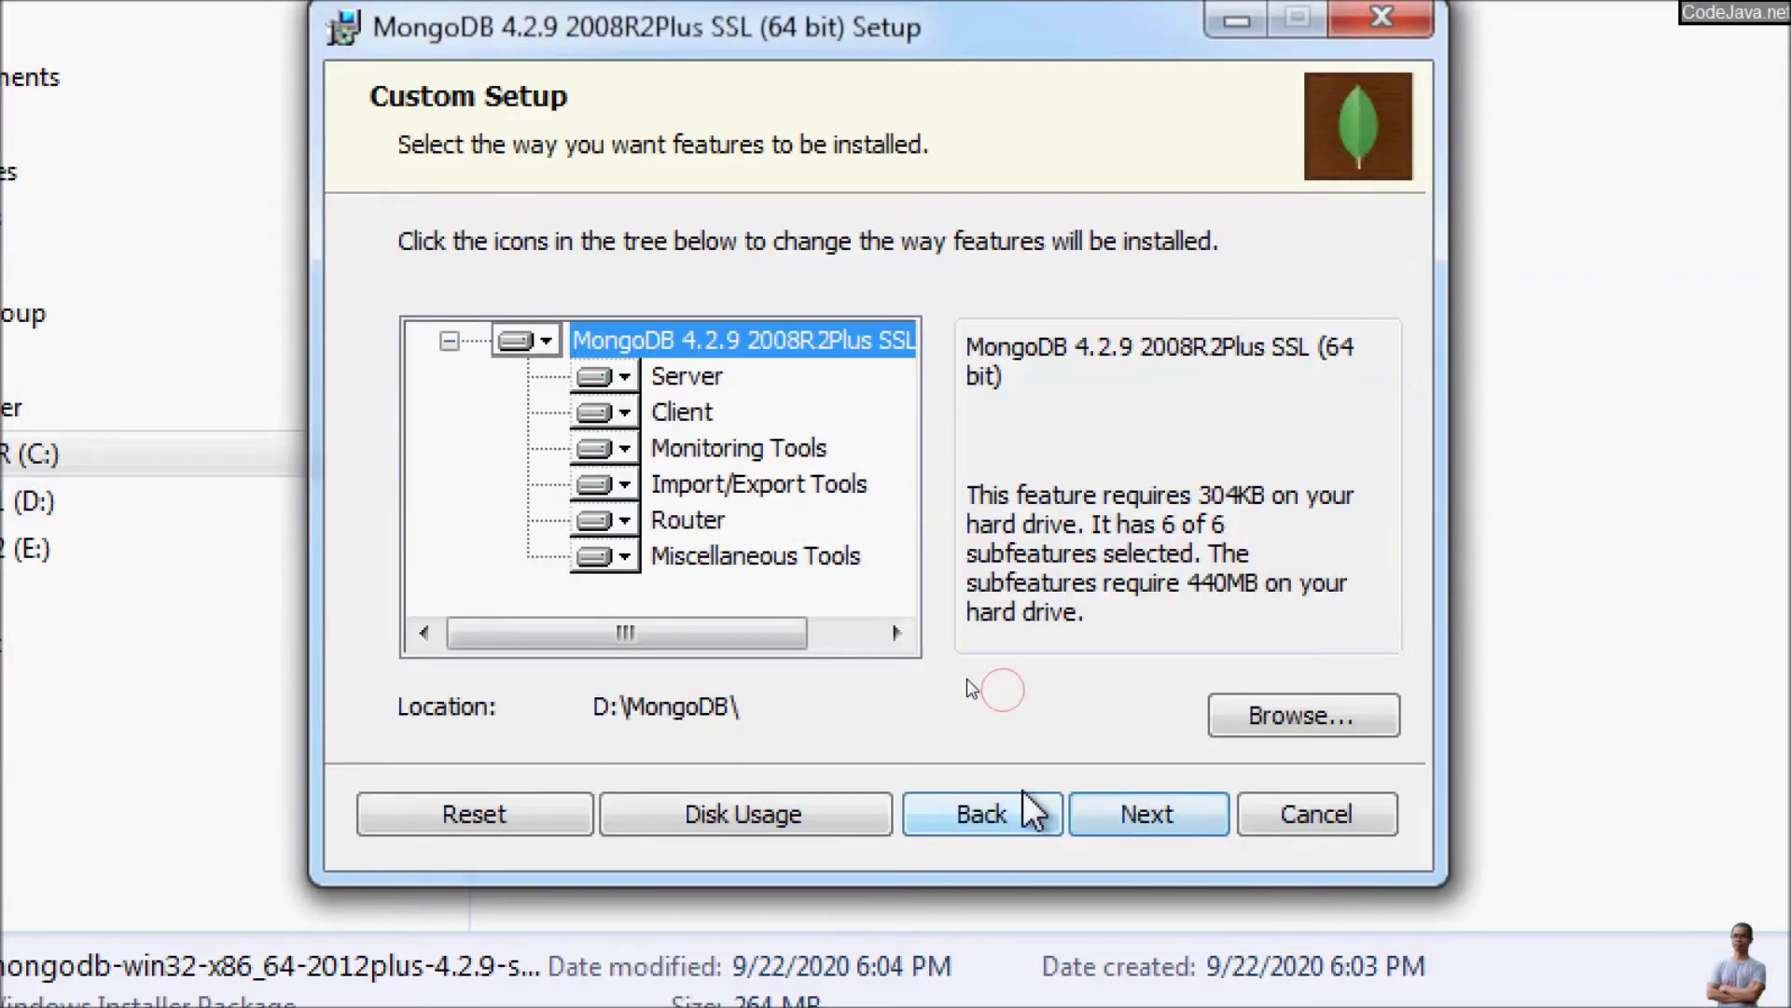
- Accept the default service configuration and uncheck Install MongoDB Compass
click(1183, 821)
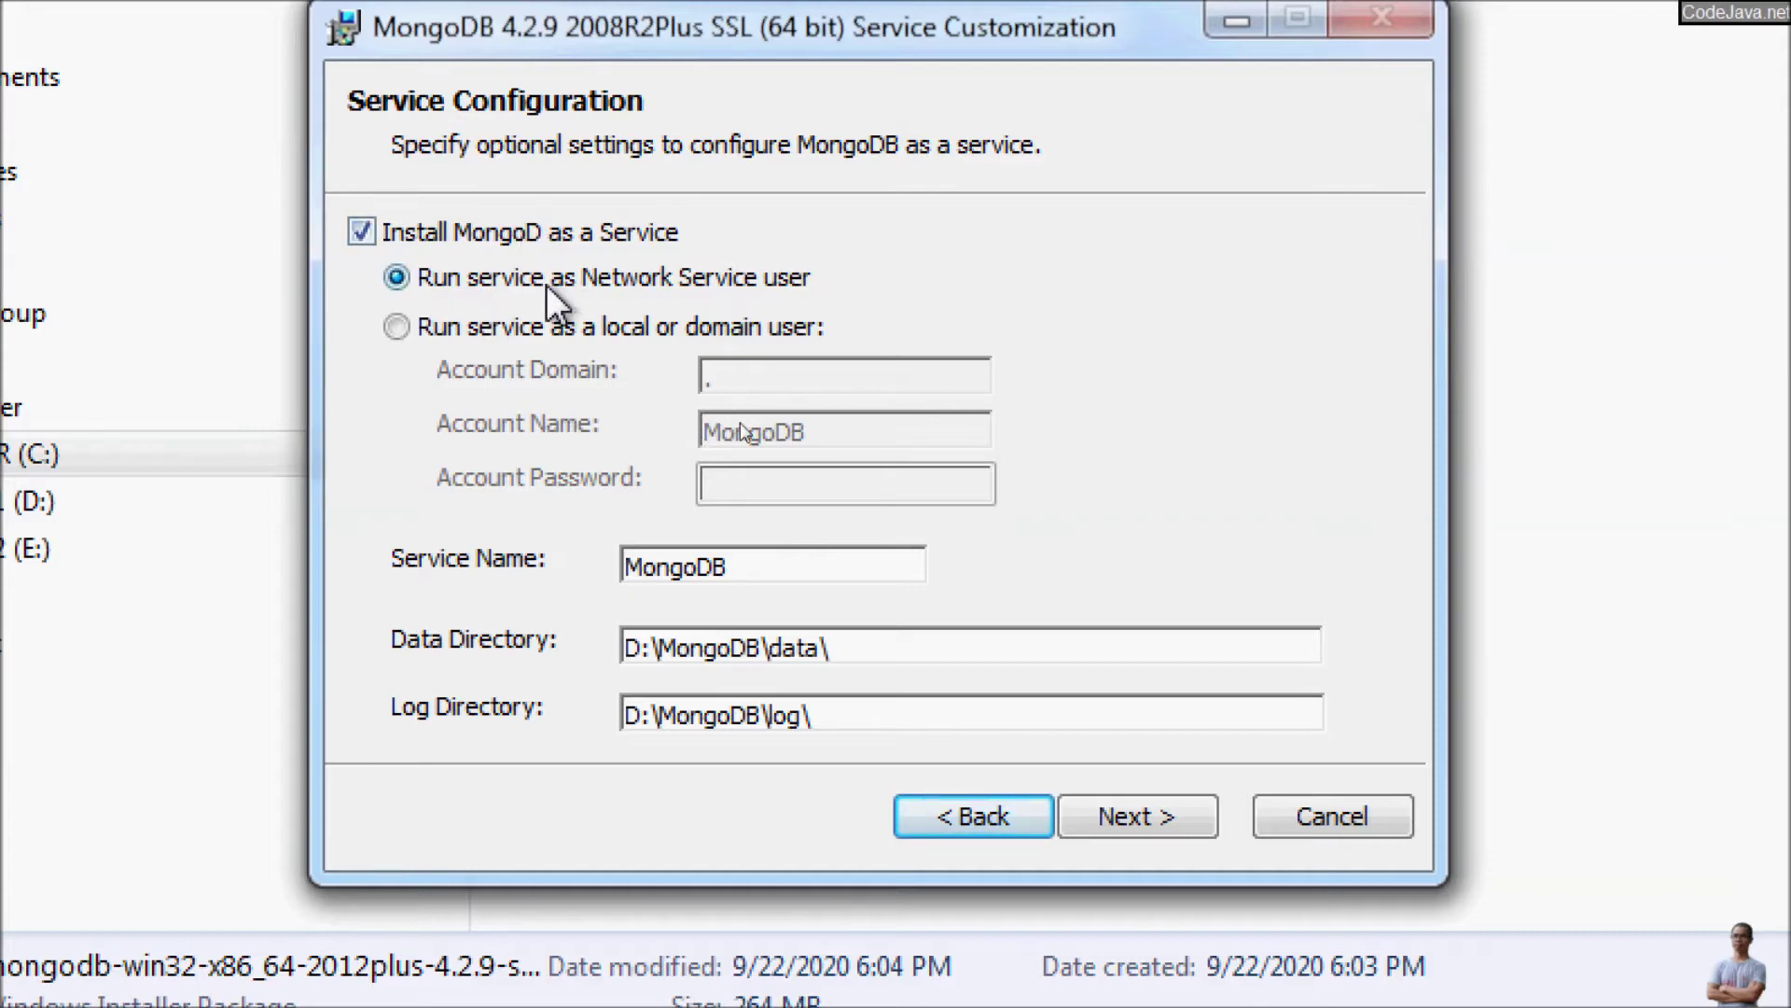
click(1143, 833)
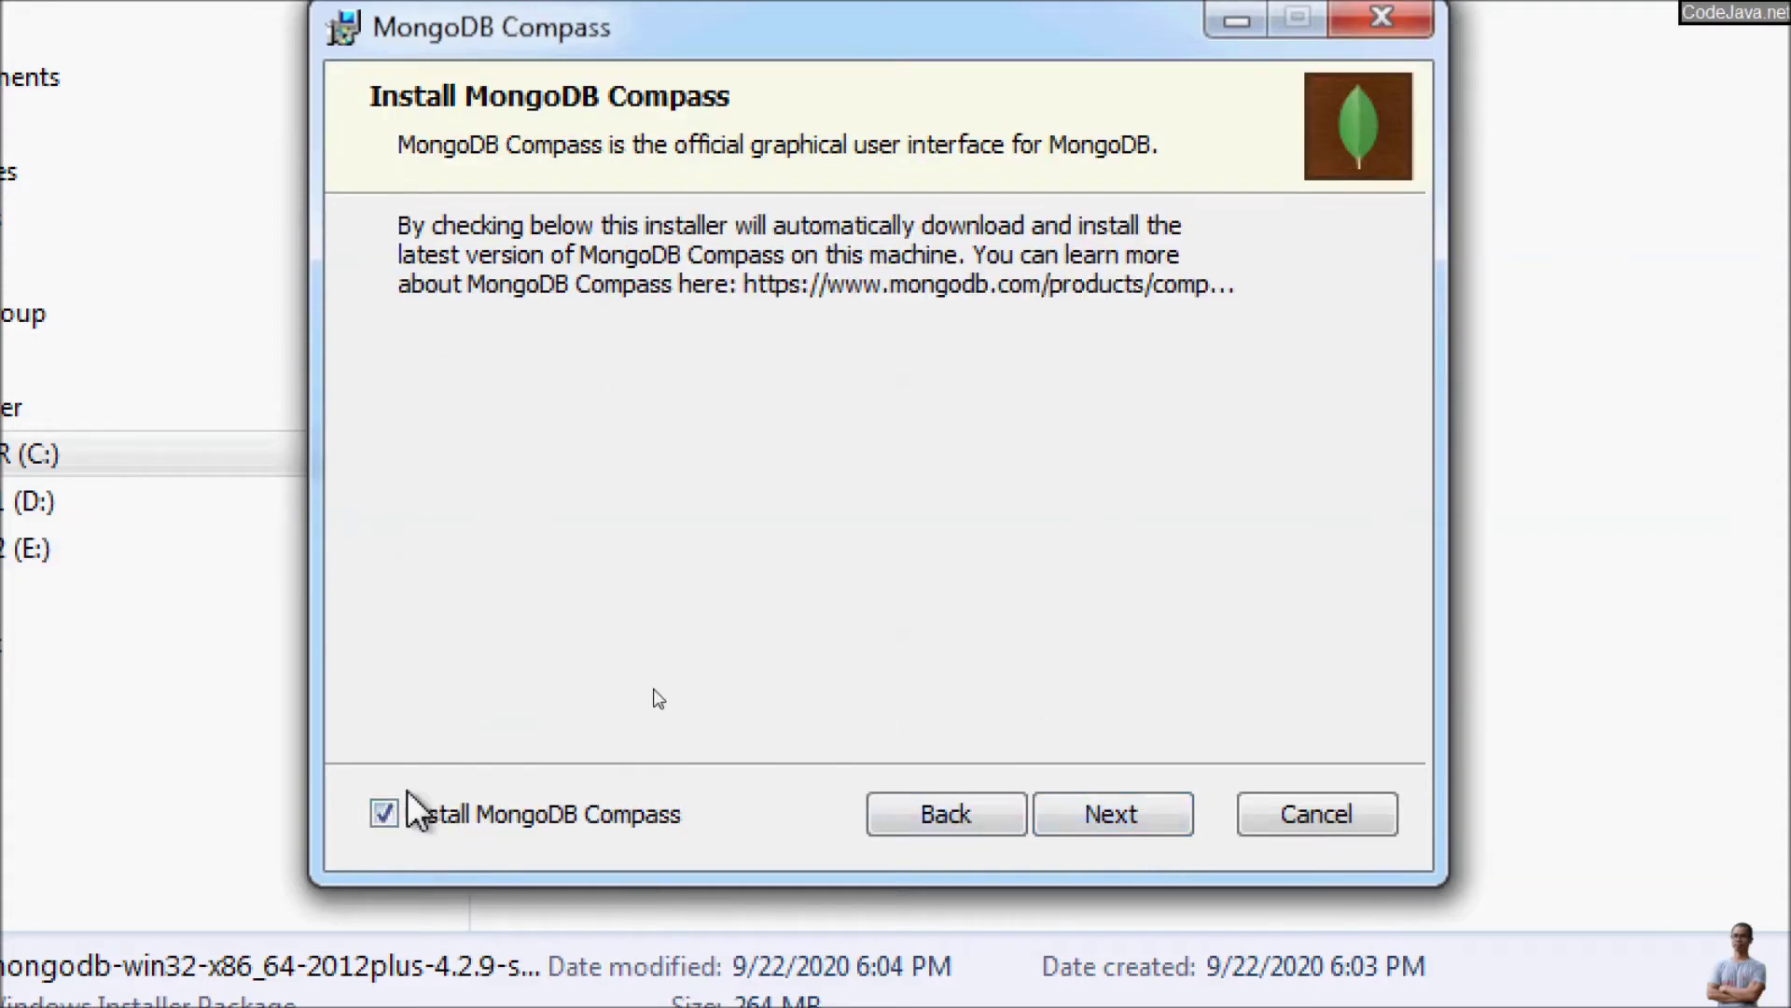
click(385, 816)
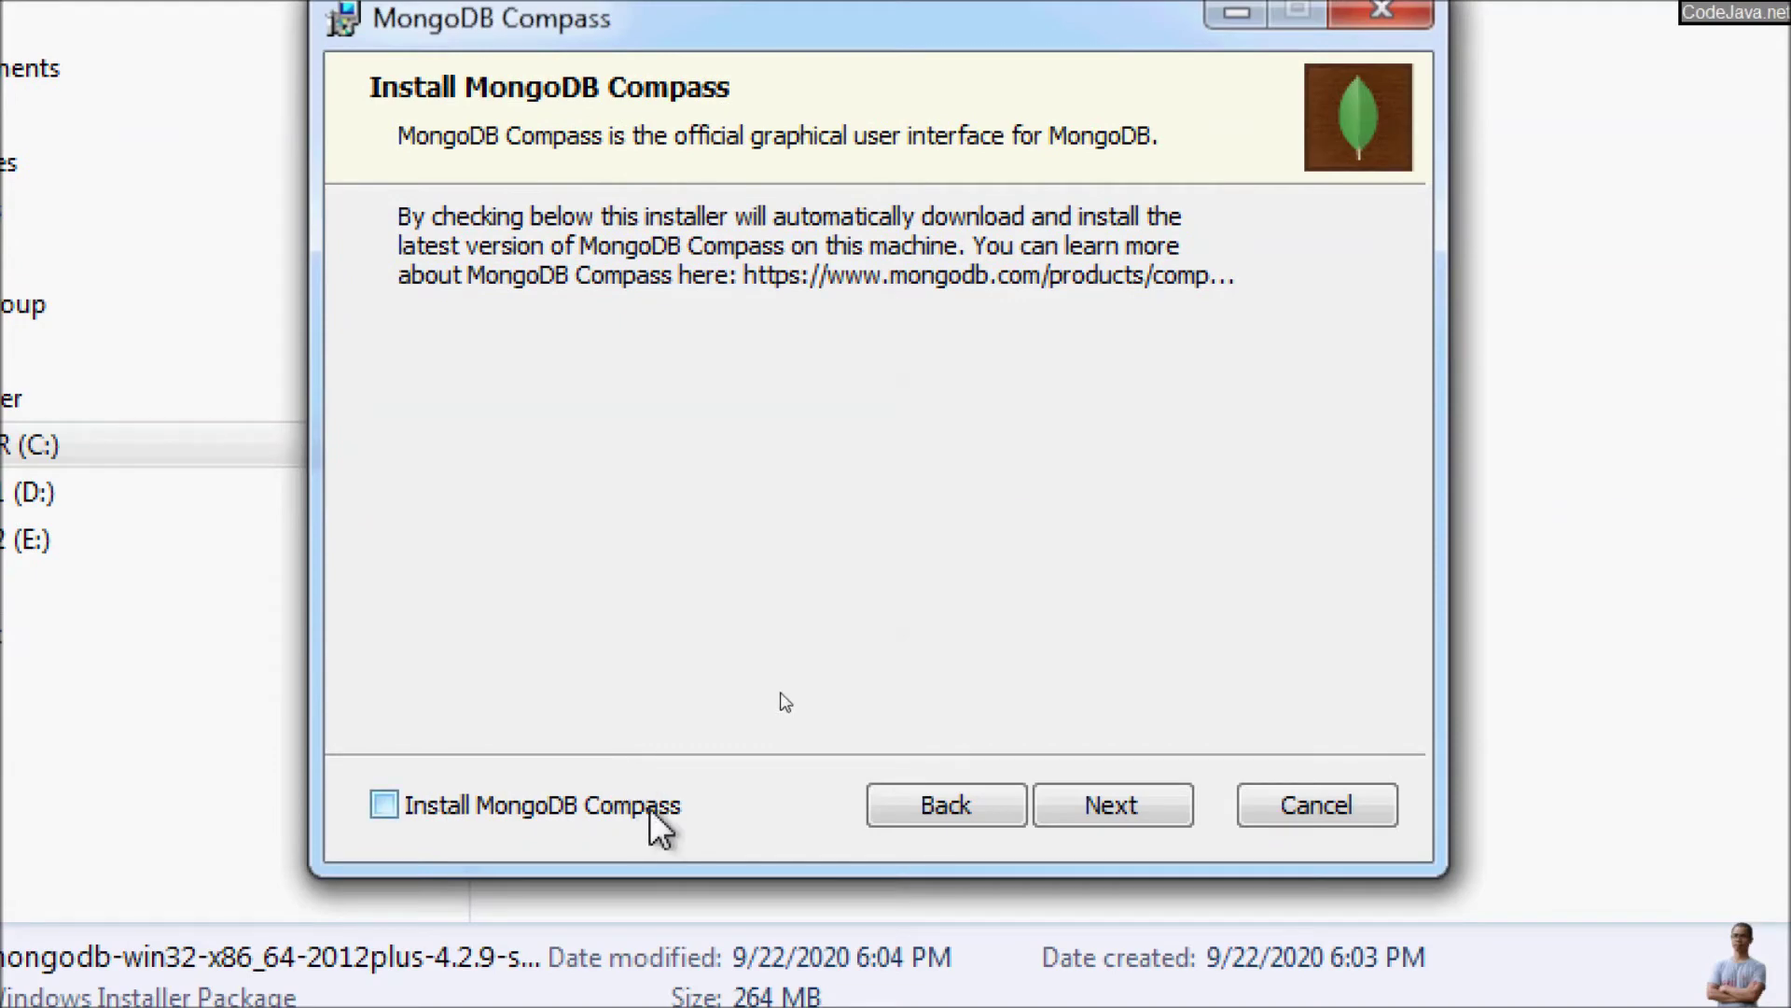
- Install MongoDB 4.2.9, ignore the service start error, and finish the wizard
click(1097, 798)
click(1092, 794)
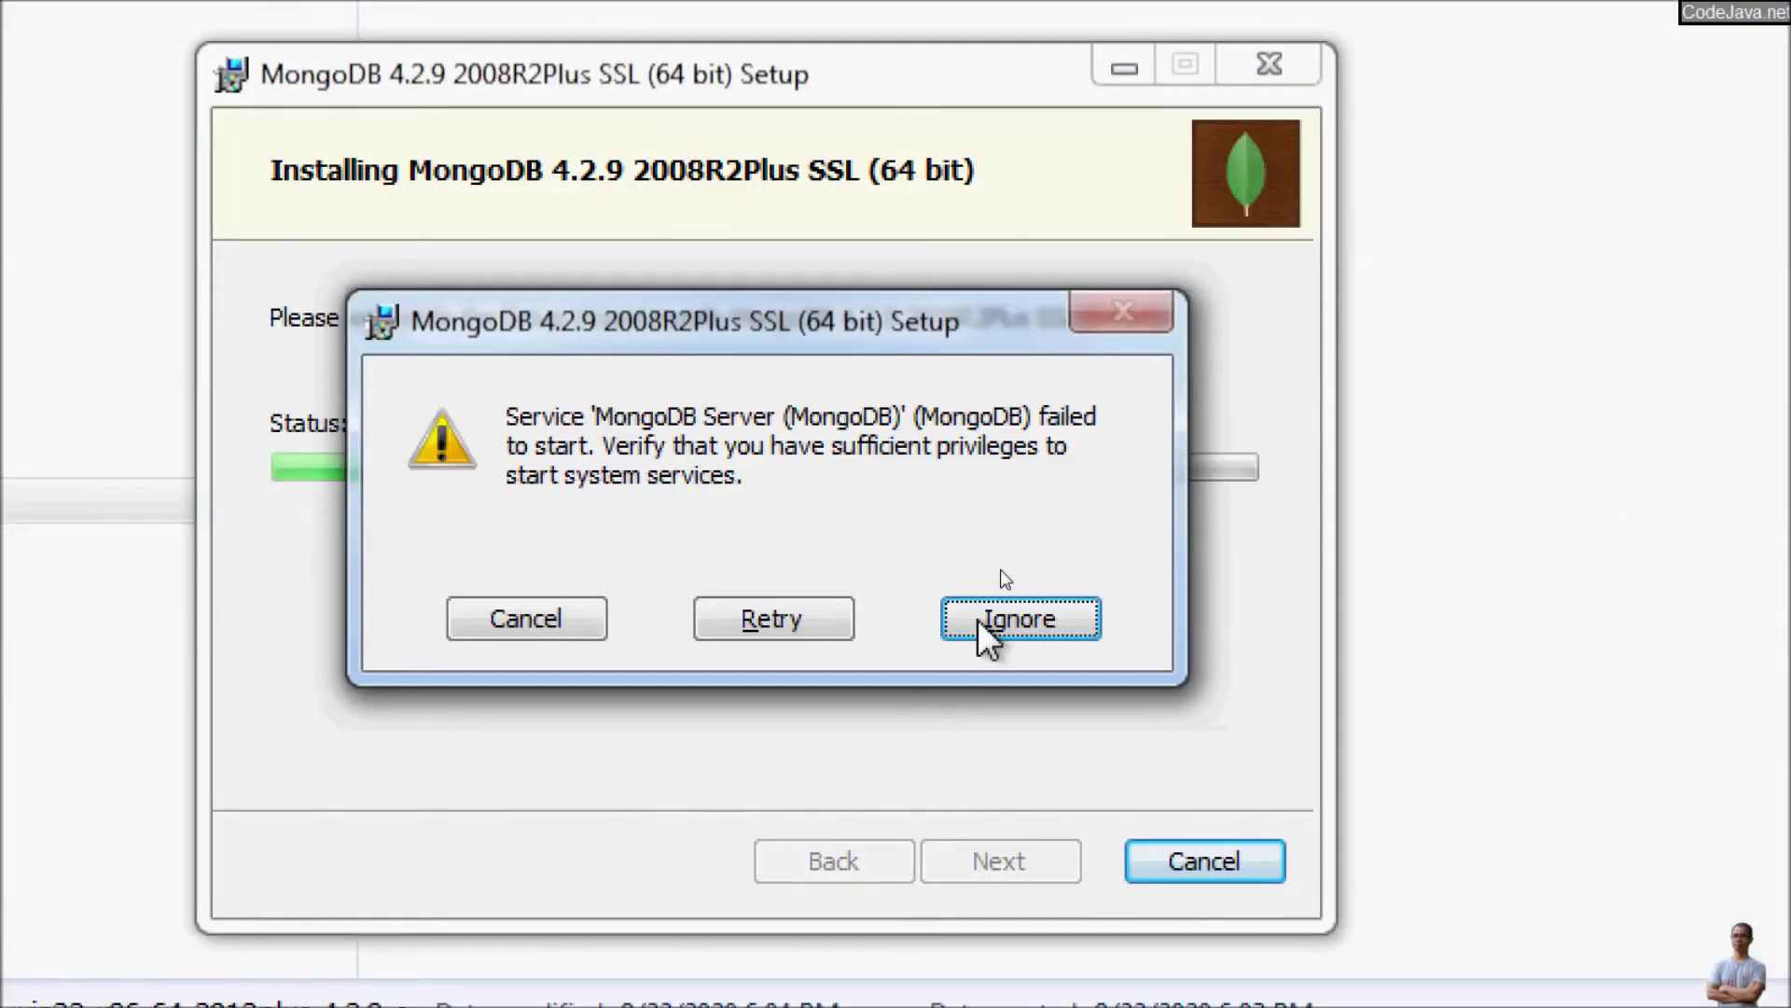
click(1027, 622)
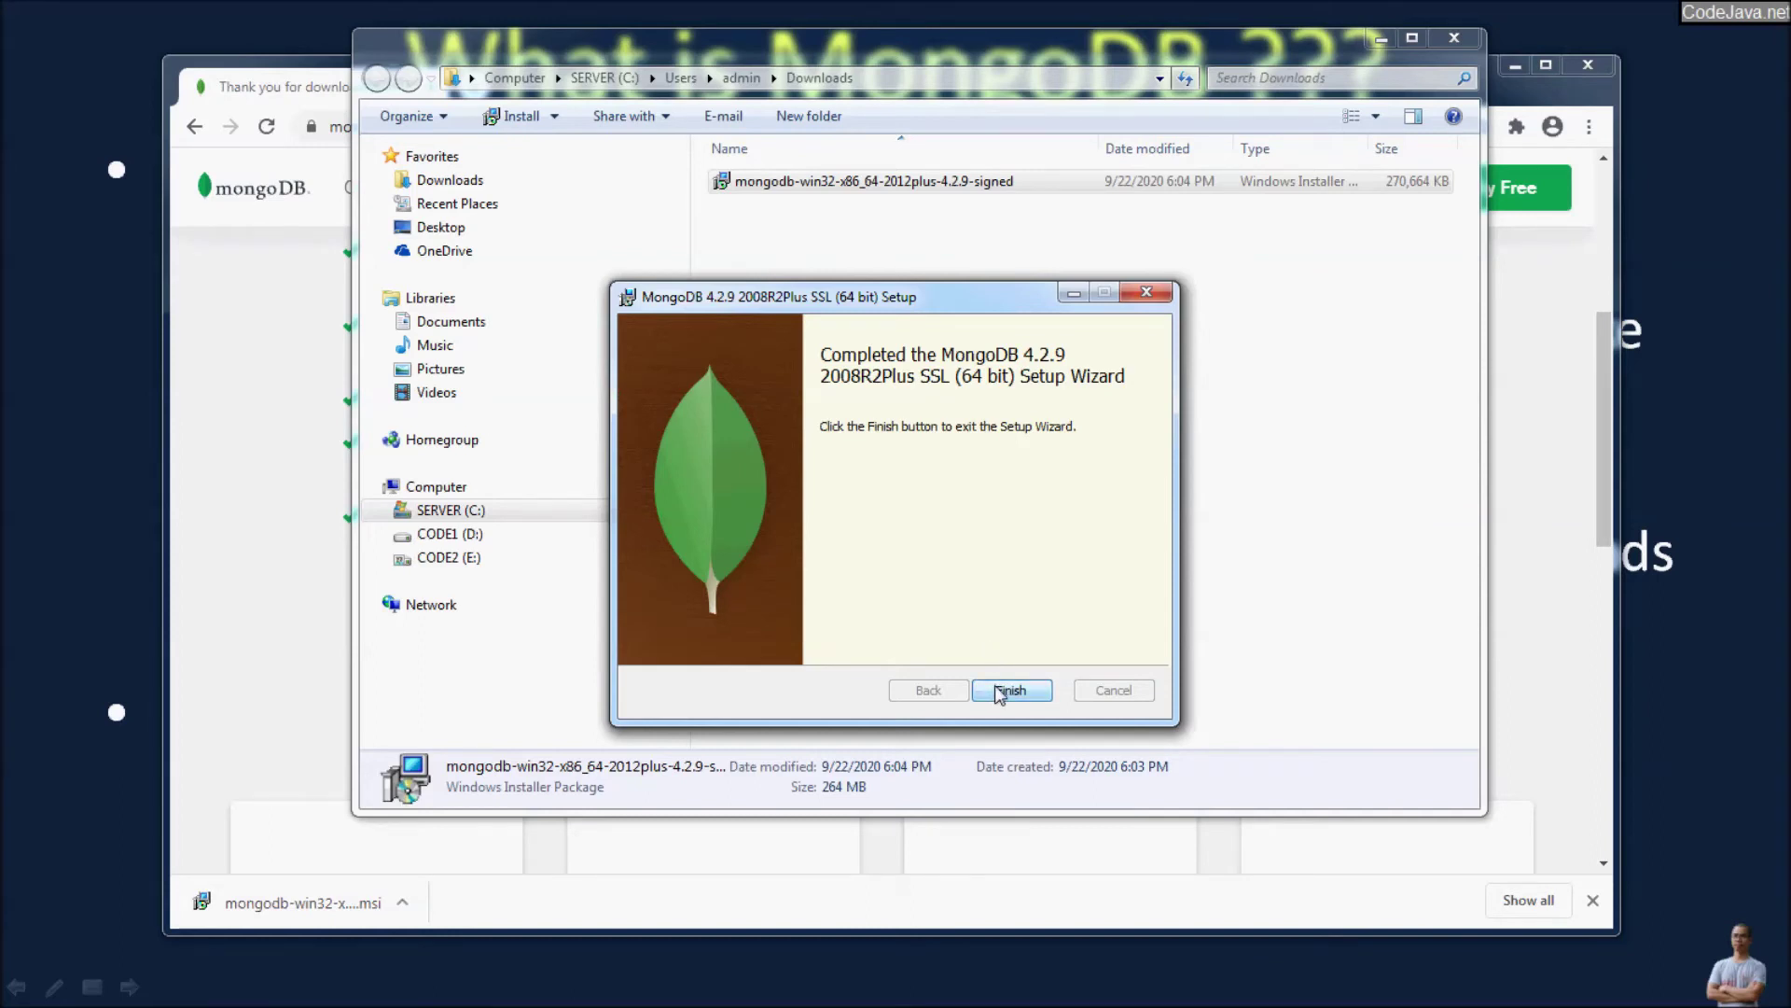
click(999, 693)
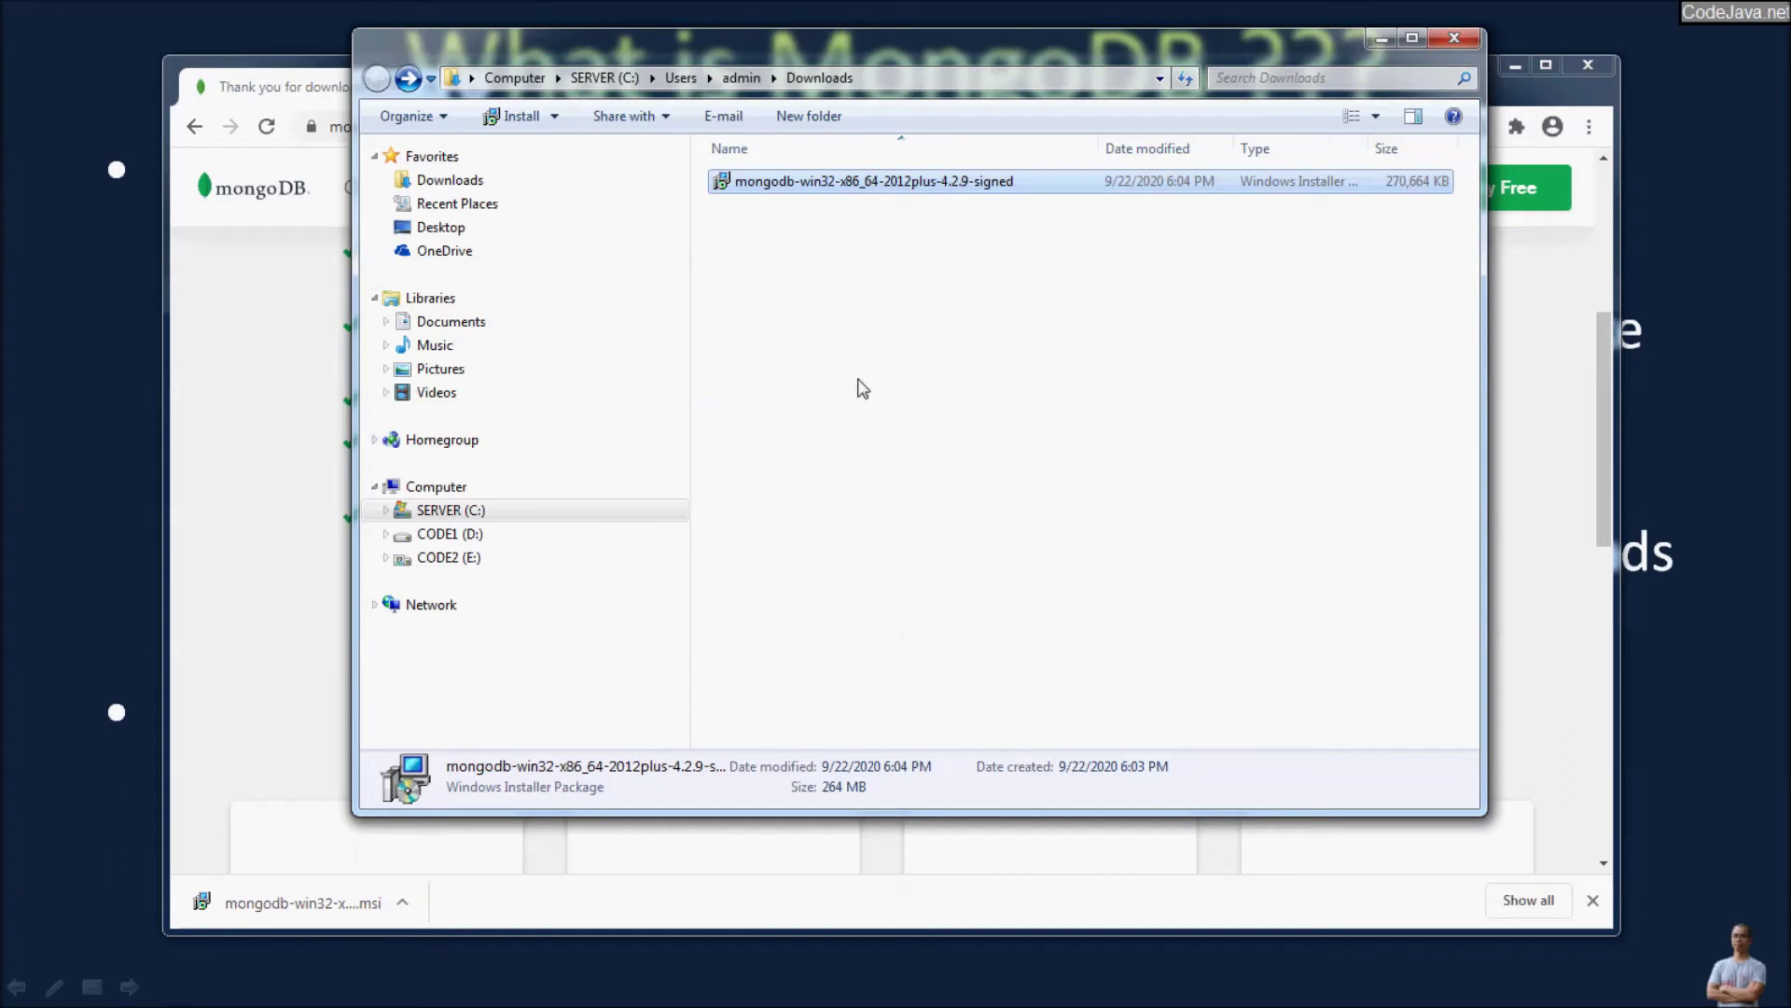
- Create a folder named data on drive D: and open it
click(519, 539)
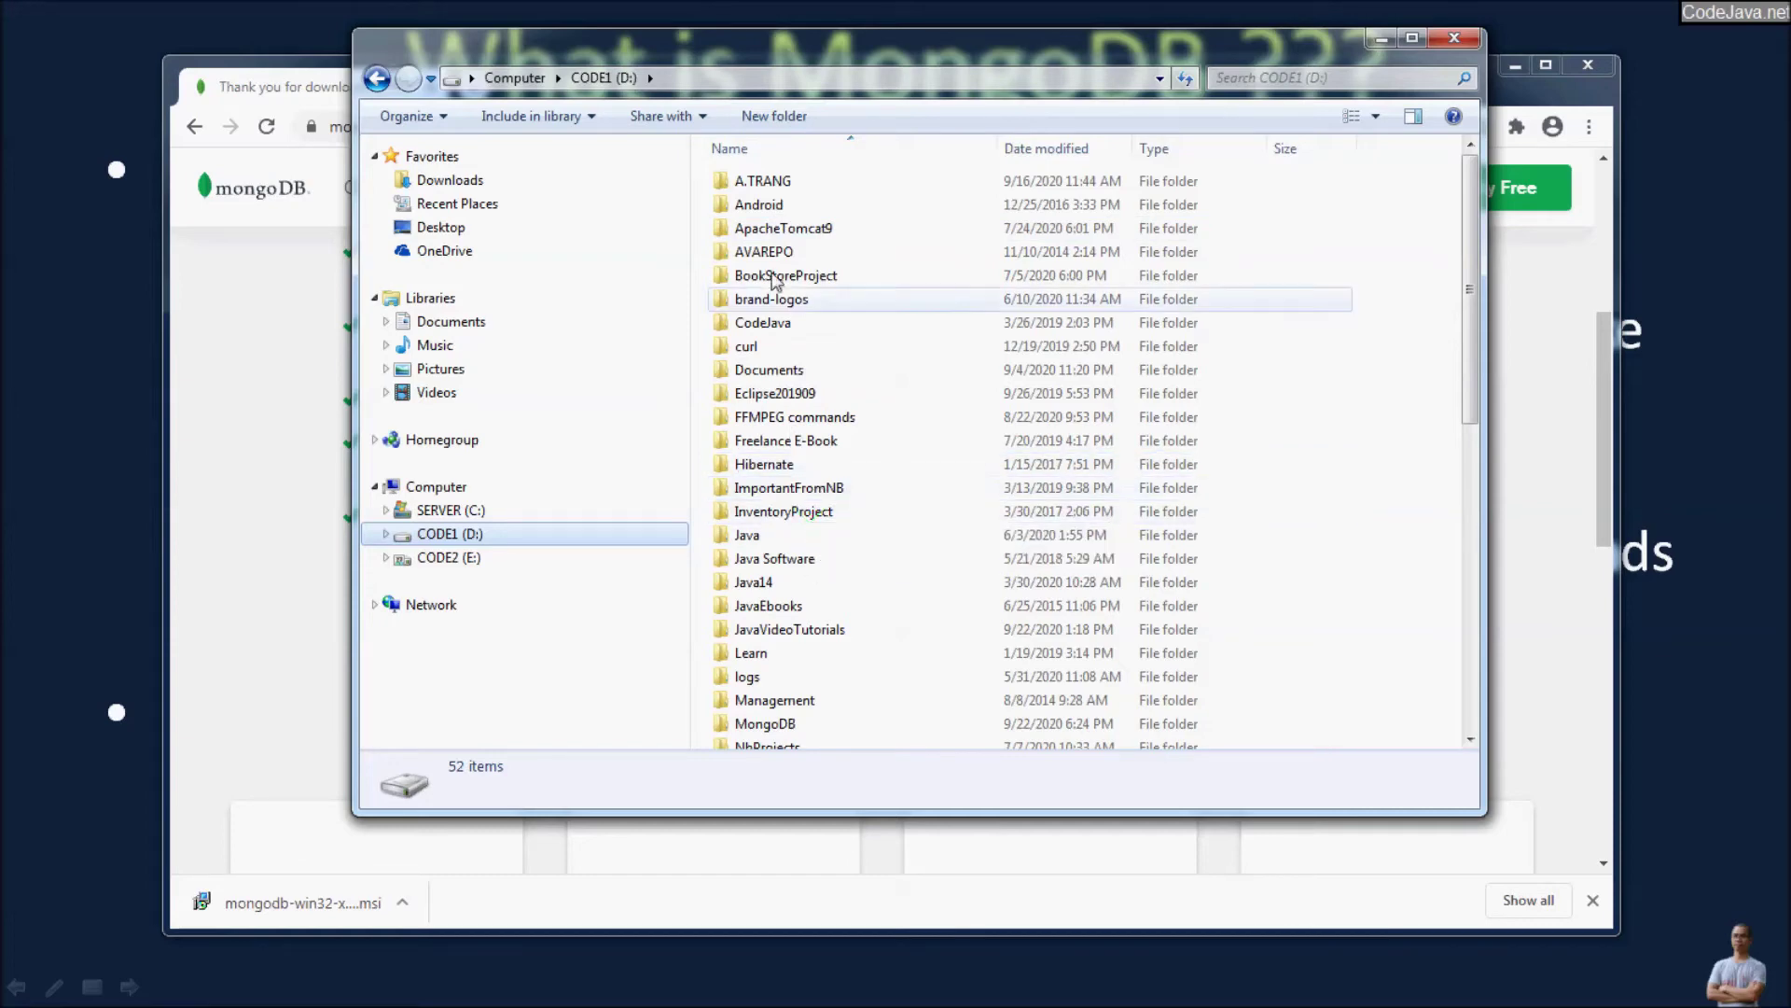
click(774, 115)
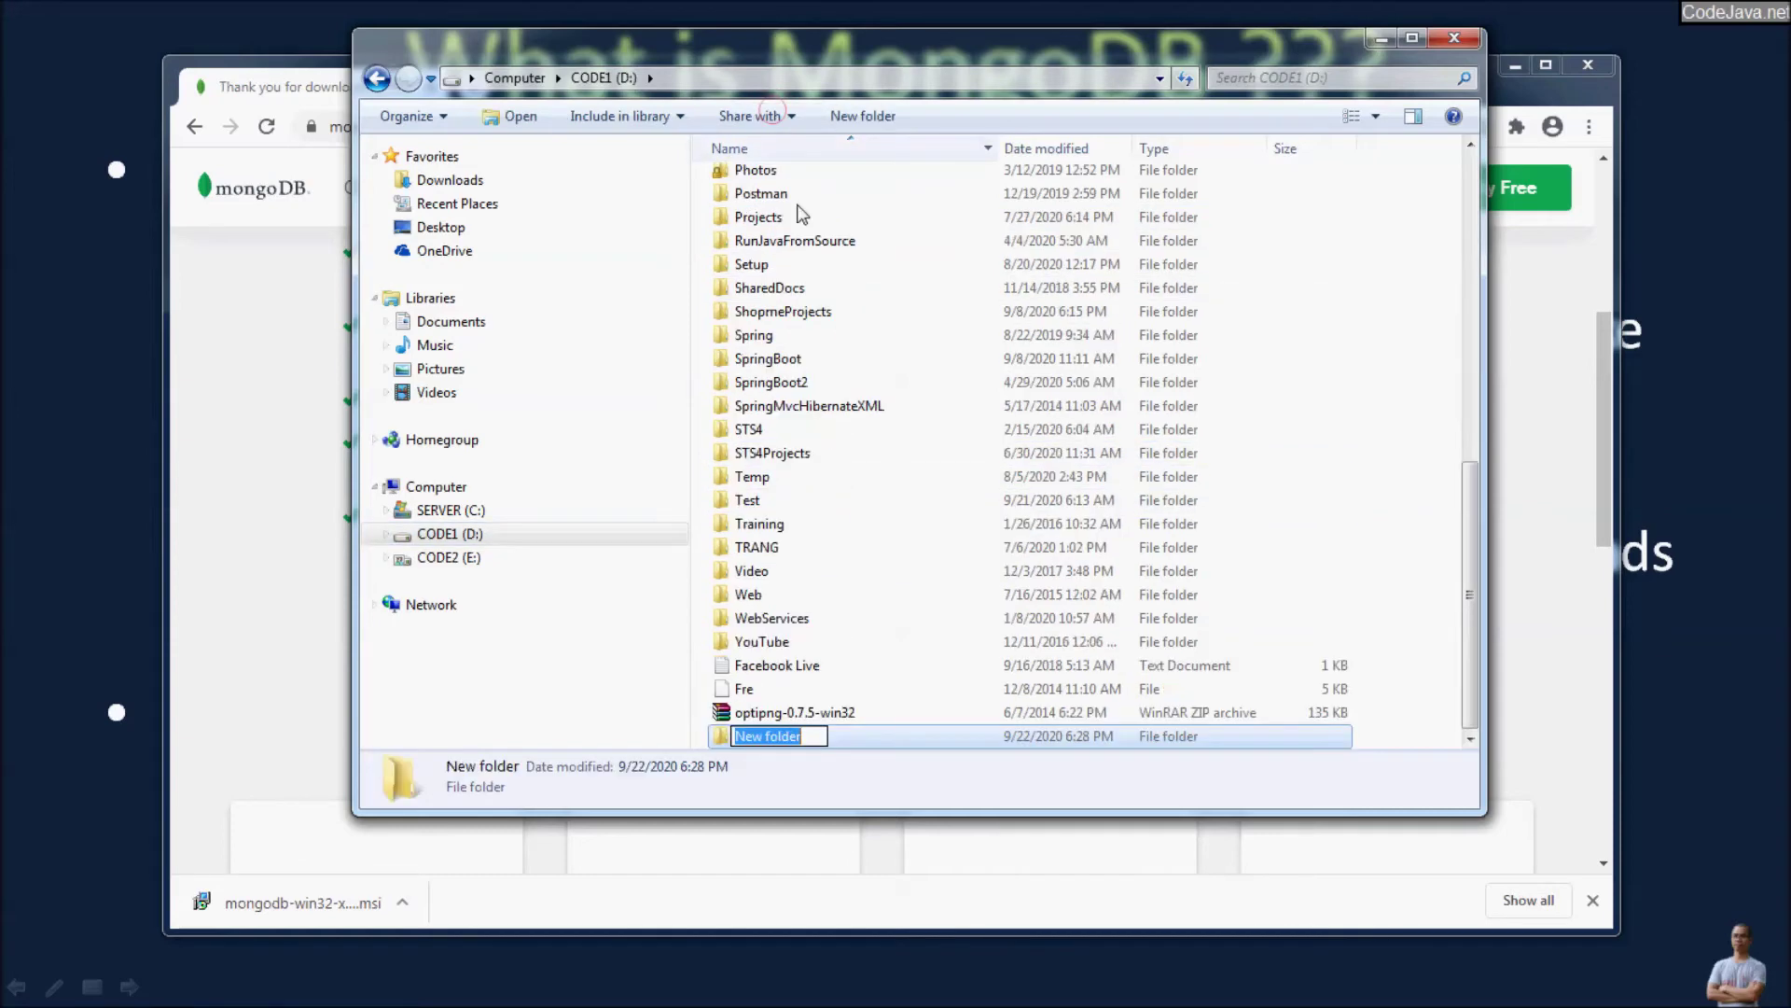
key(Return)
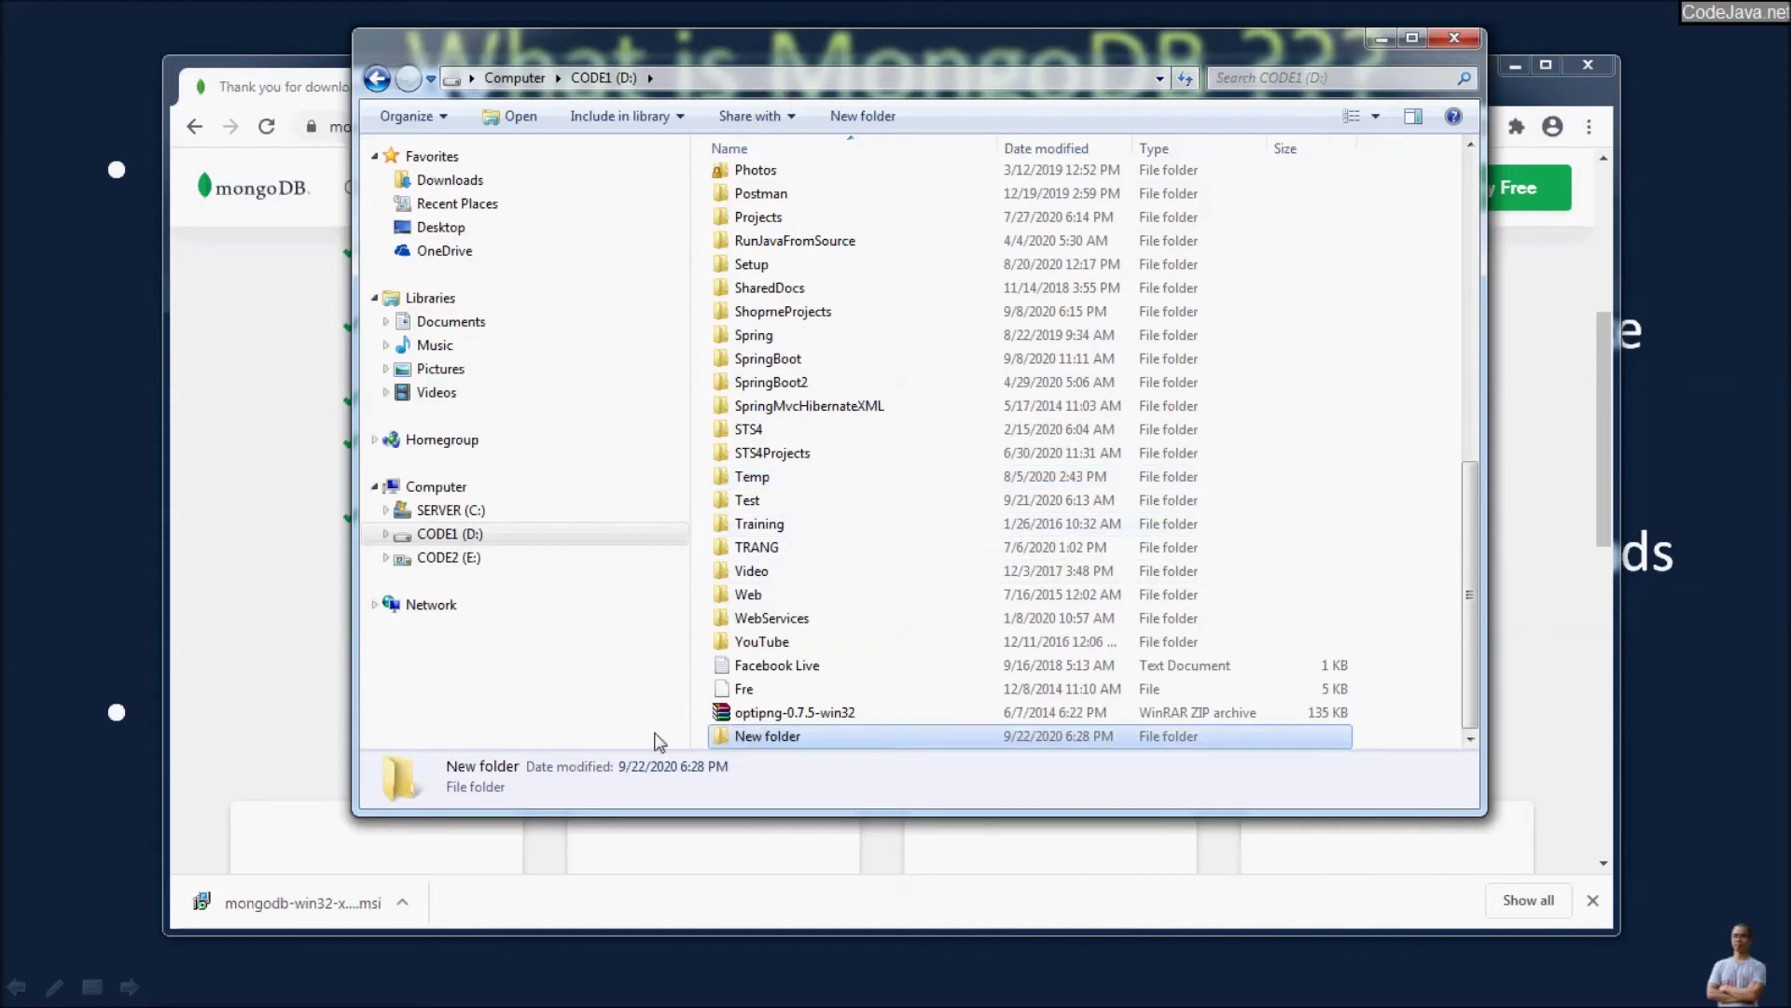
click(746, 737)
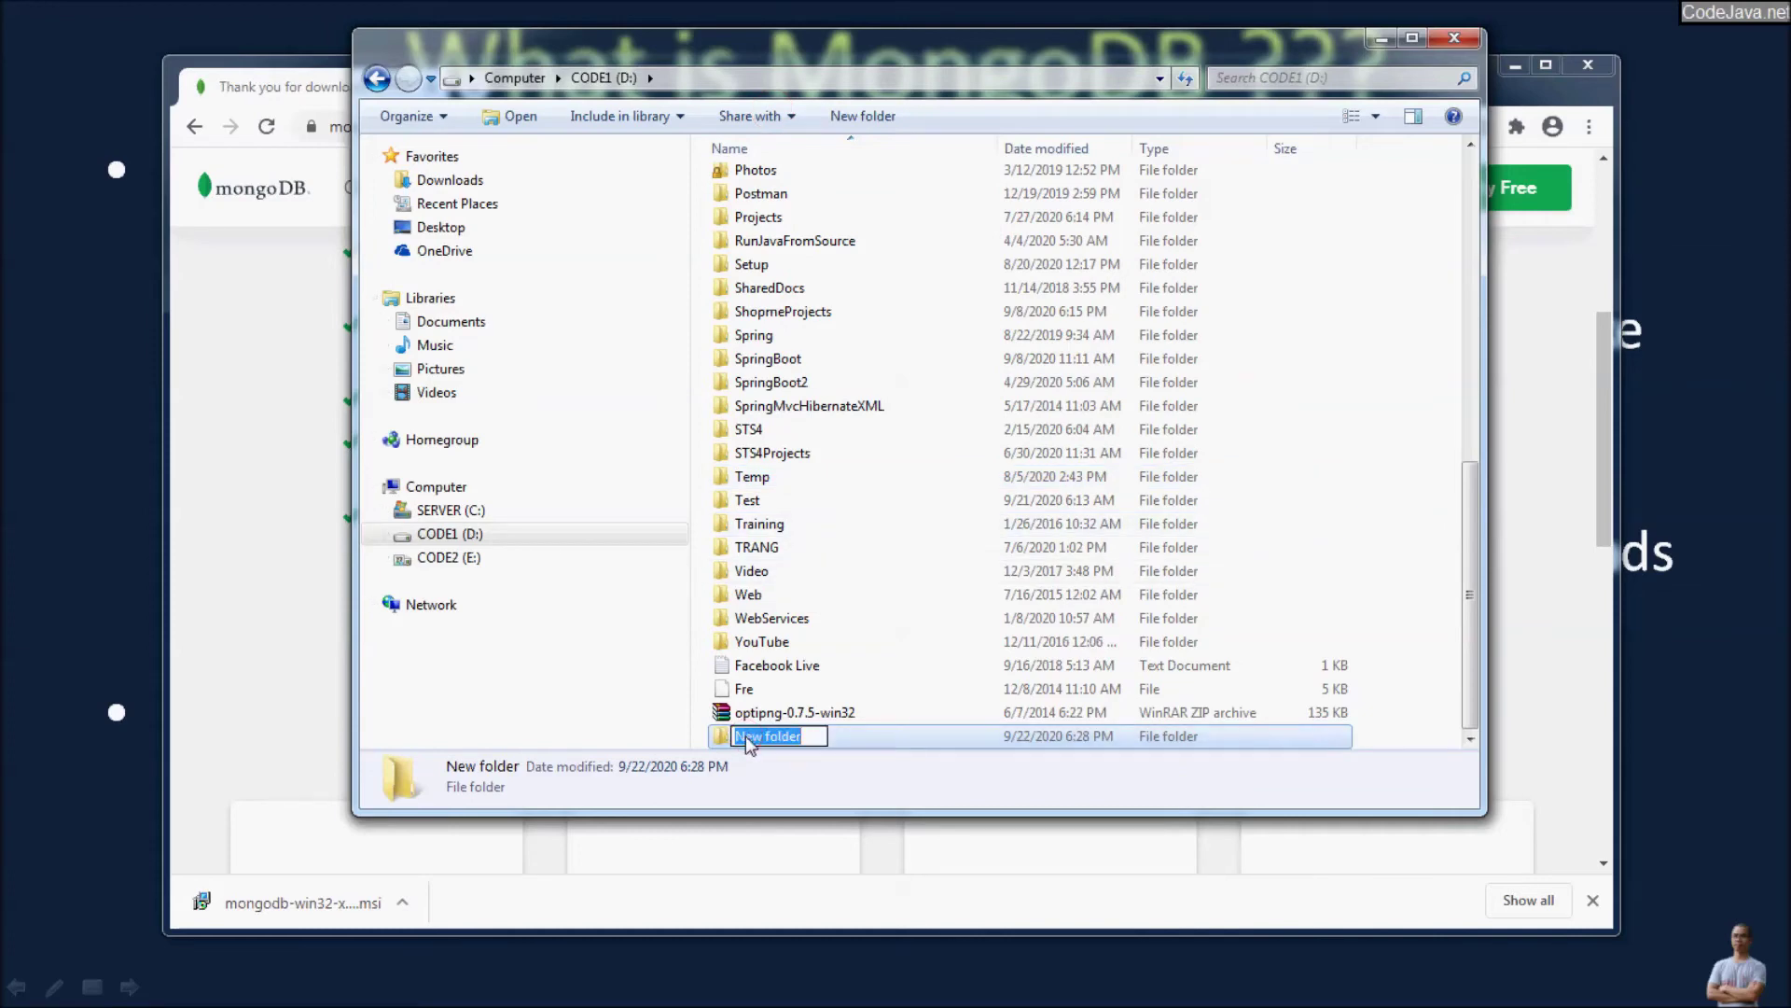
text(data)
key(Return)
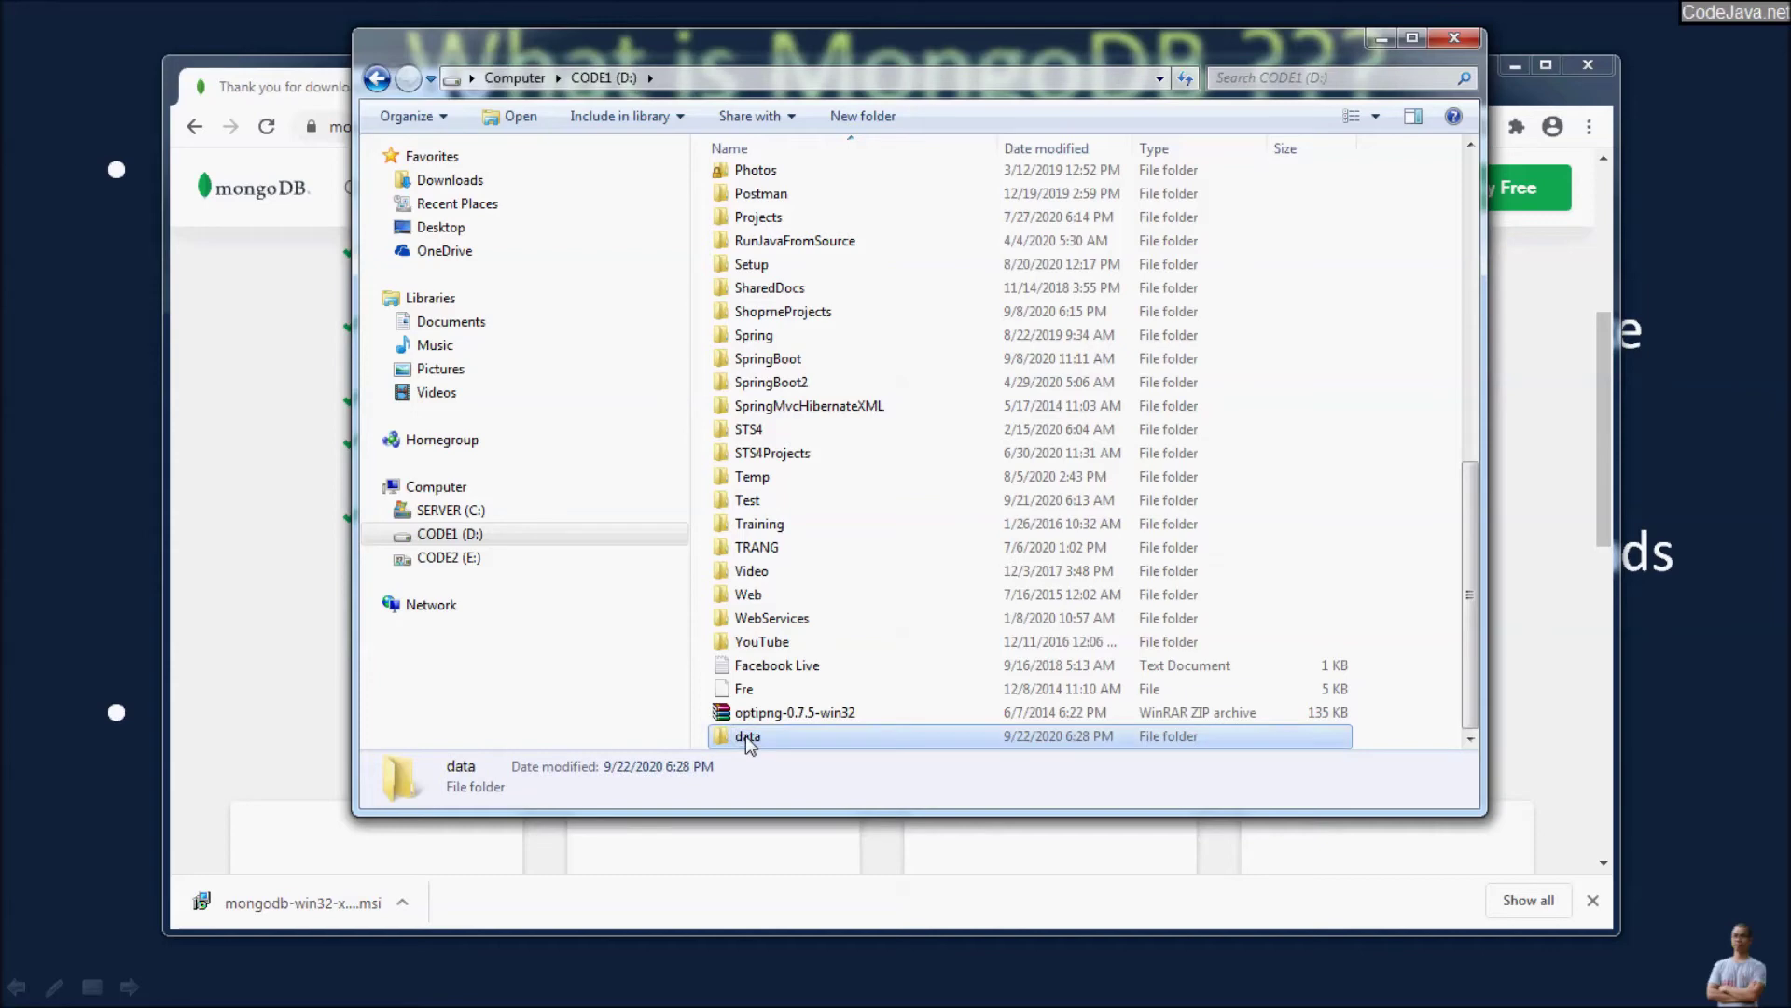
double_click(747, 736)
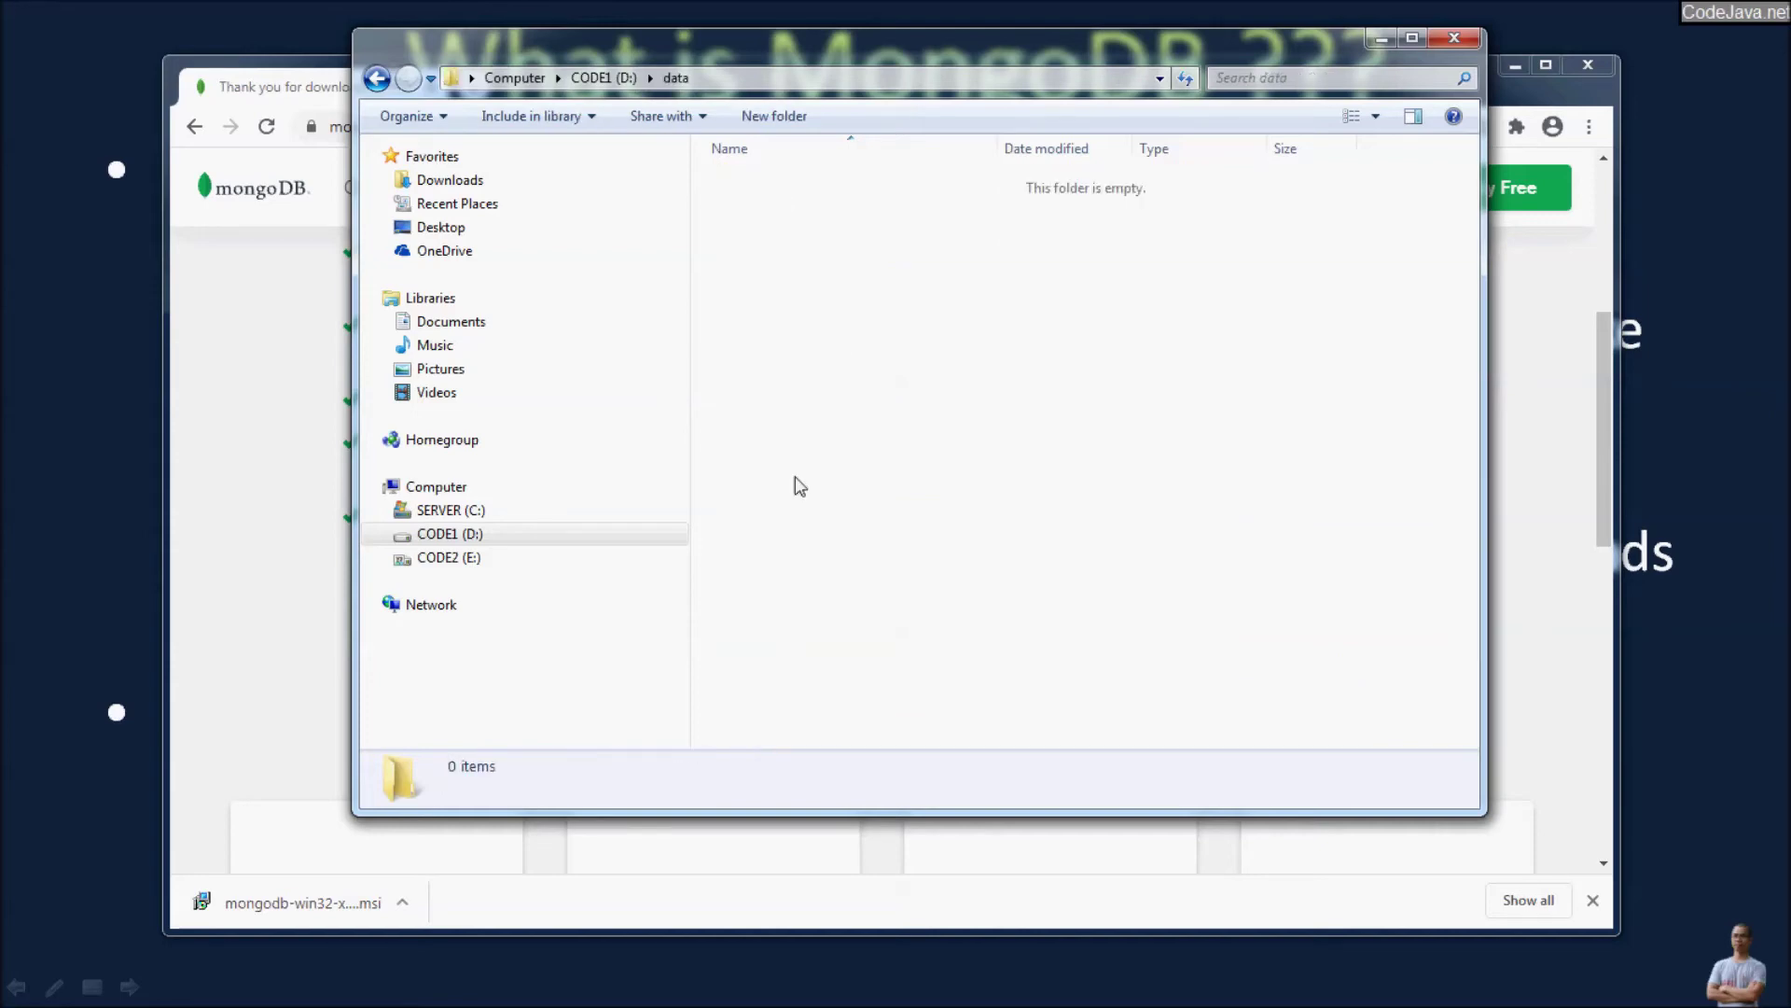
- Create an empty db folder inside D:\data
right_click(837, 331)
click(773, 115)
text(db)
key(Return)
key(Return)
click(11, 981)
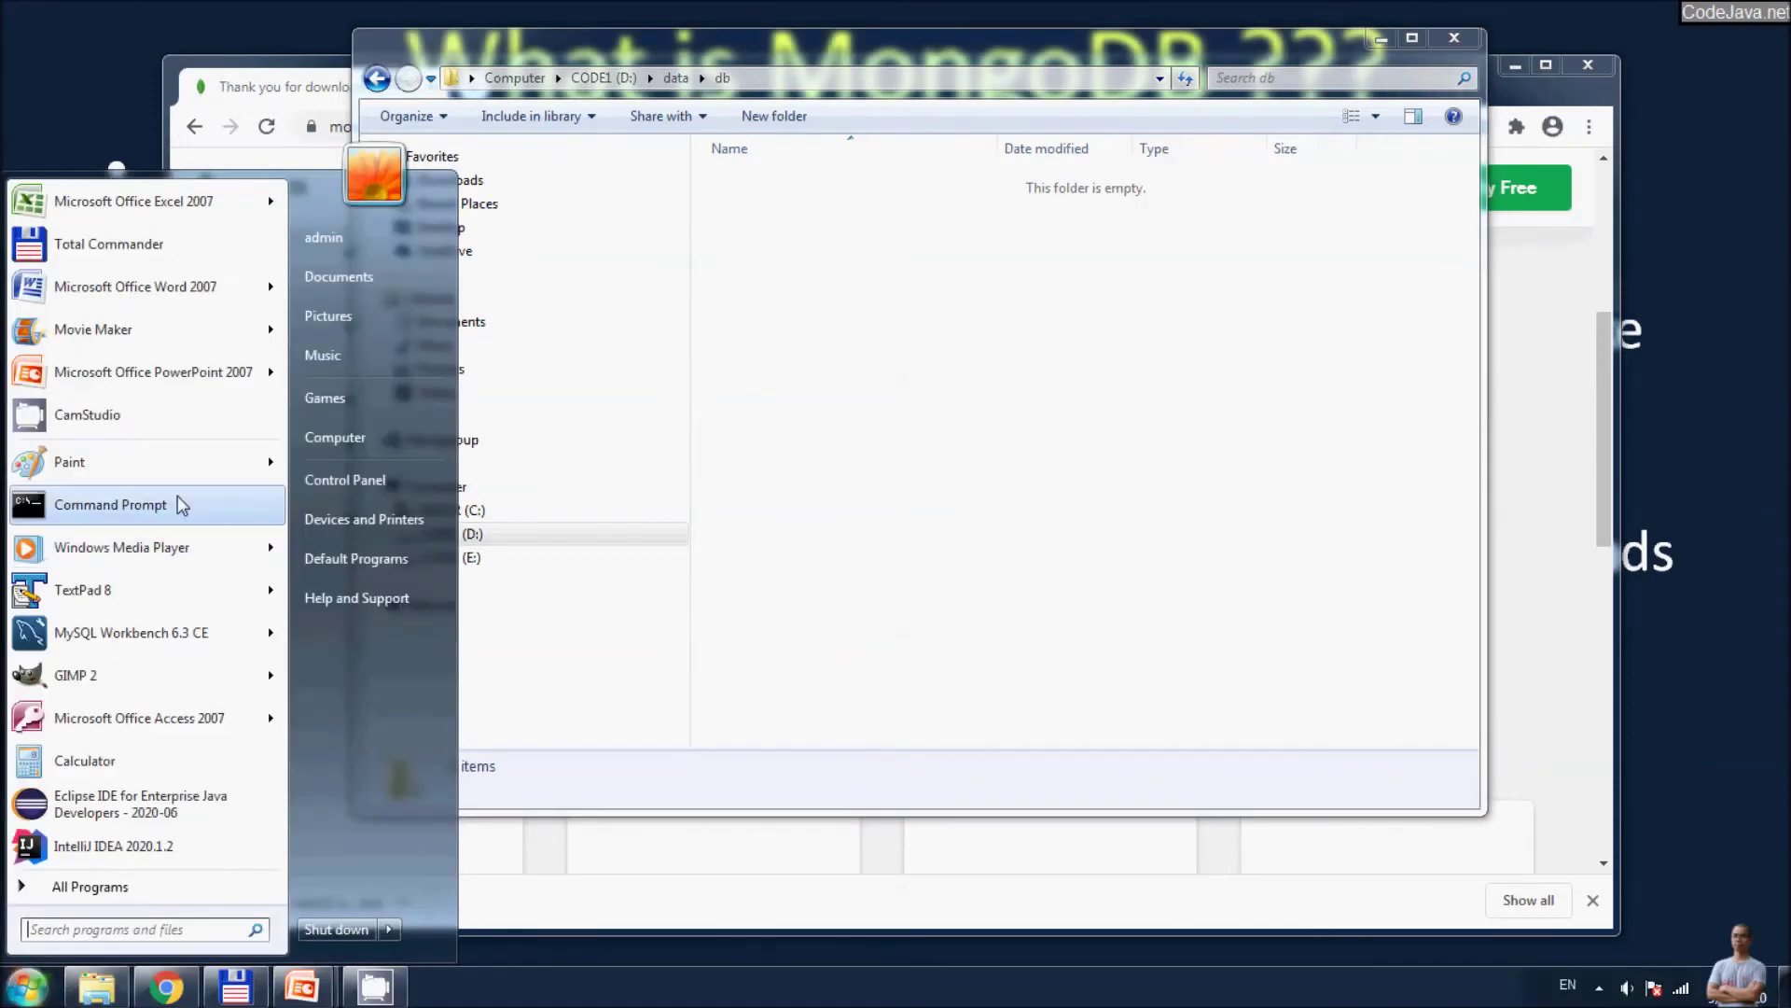
- Open Command Prompt and switch the working drive to D:
click(110, 505)
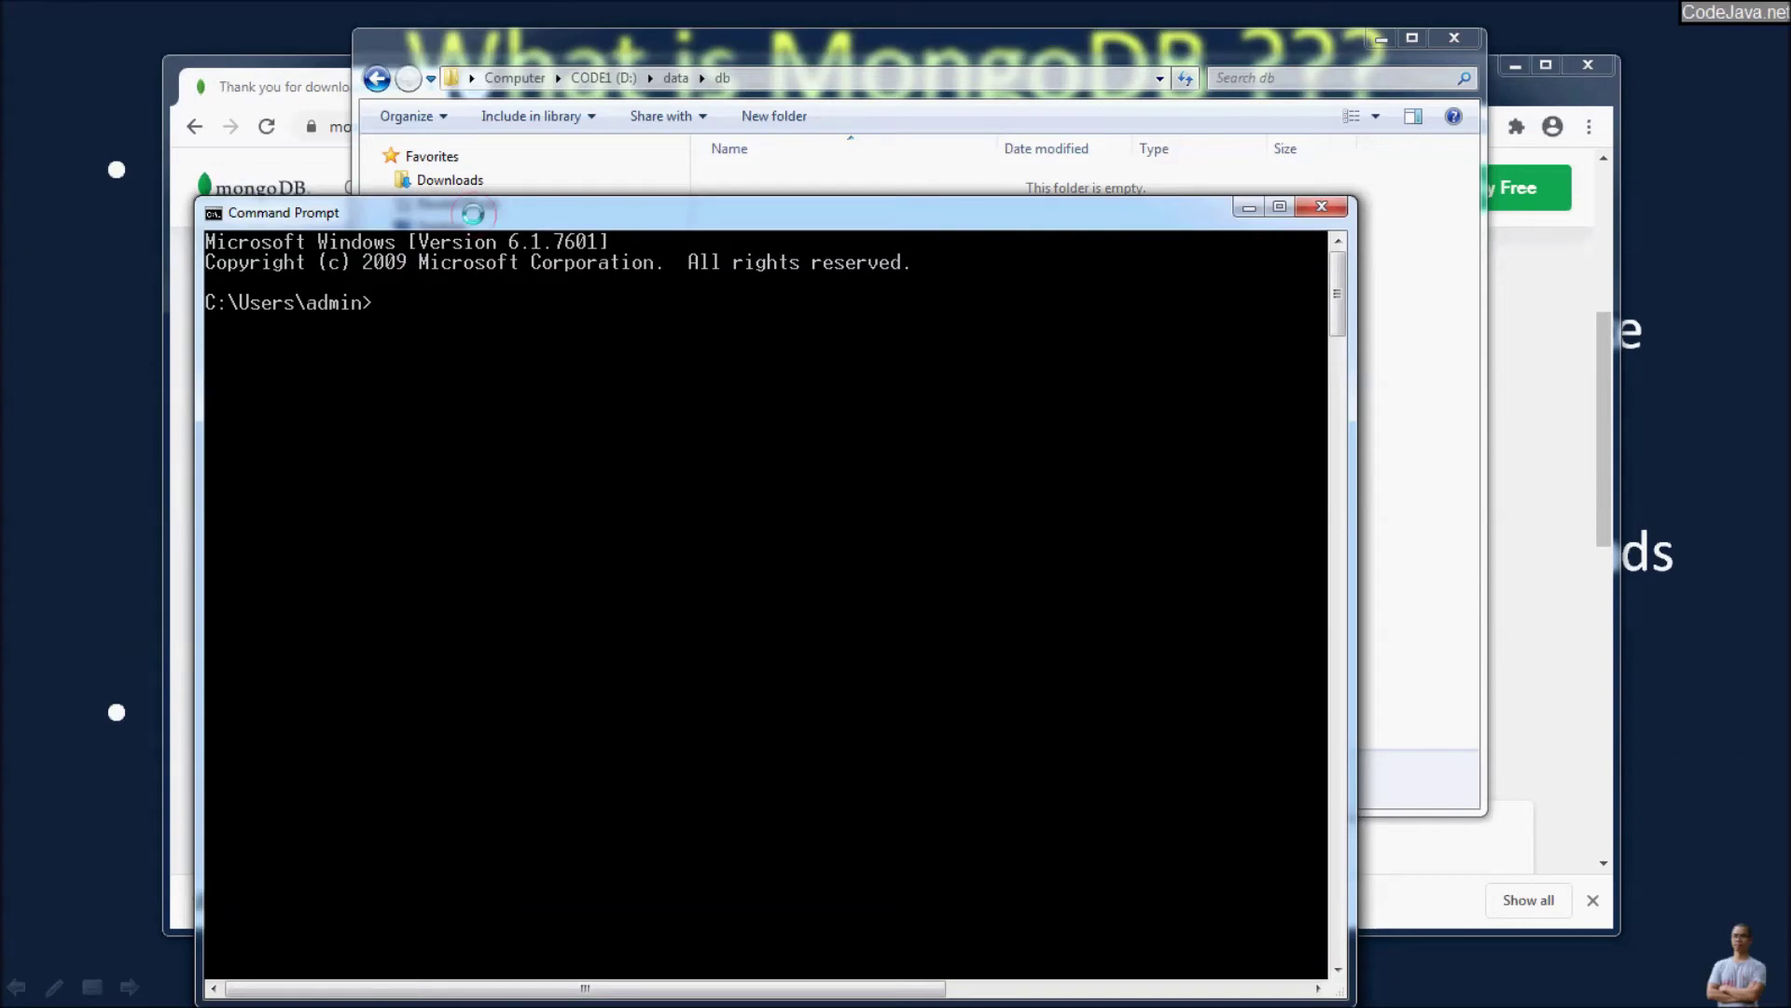
drag(473, 214, 565, 185)
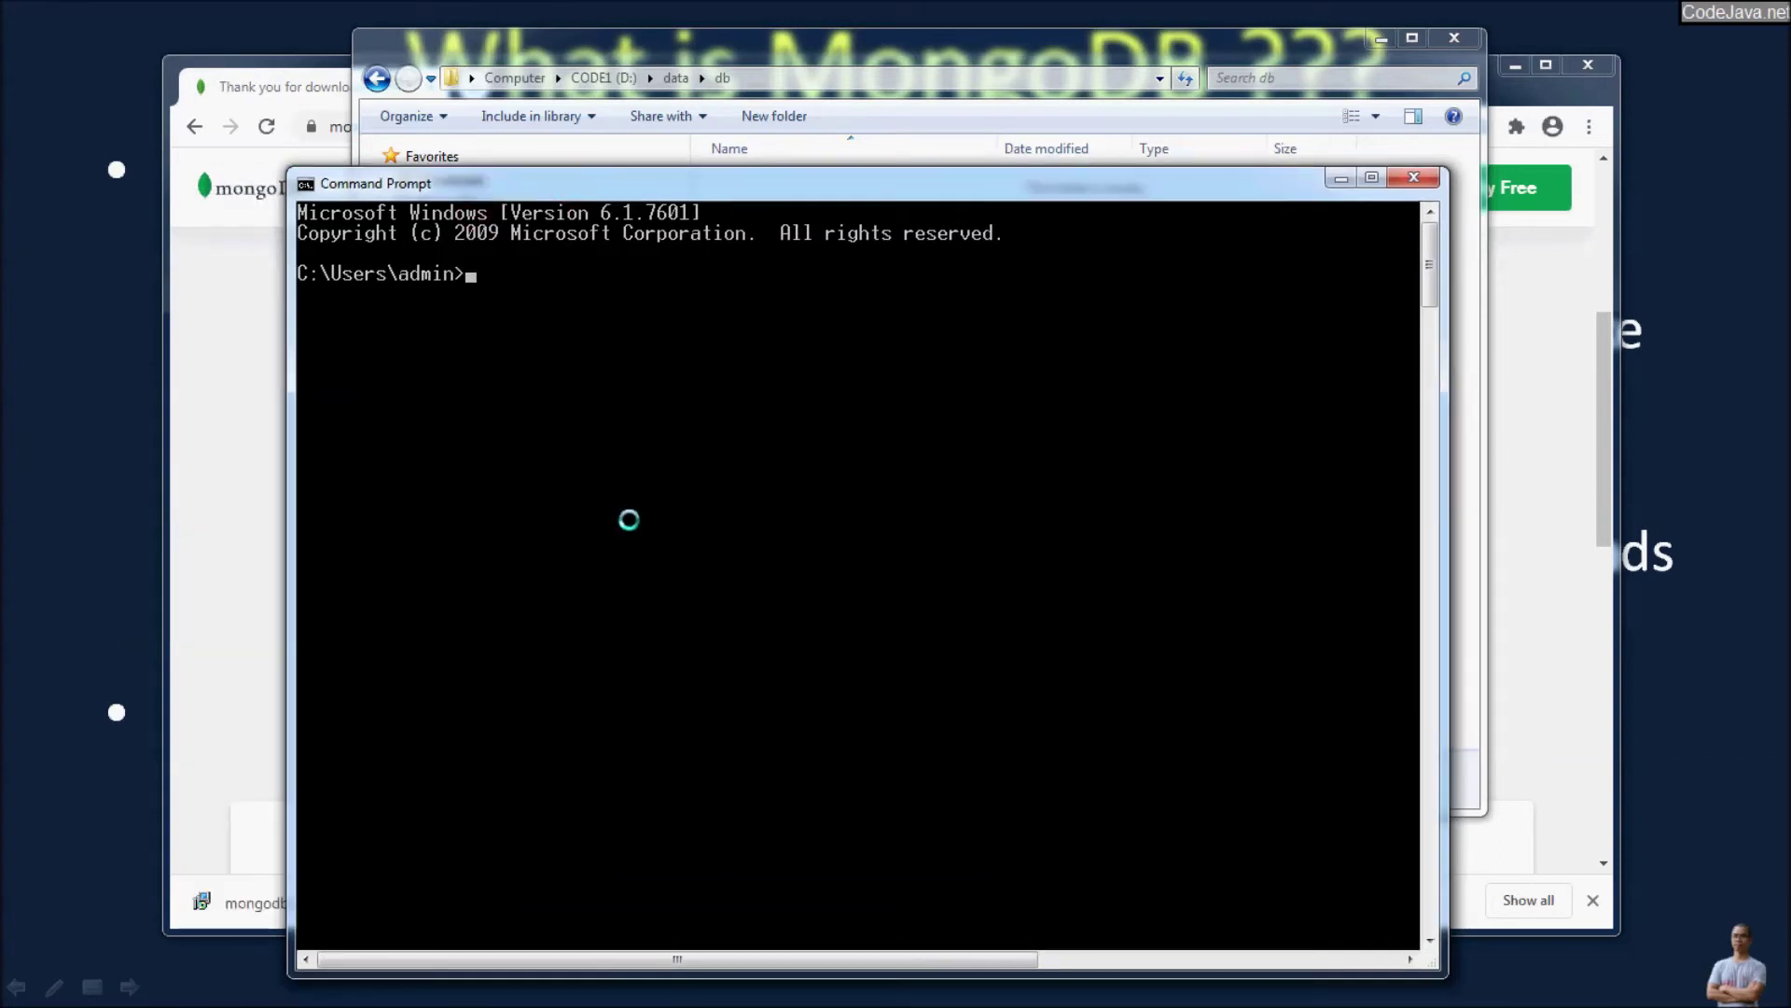
text(cd d:)
key(Return)
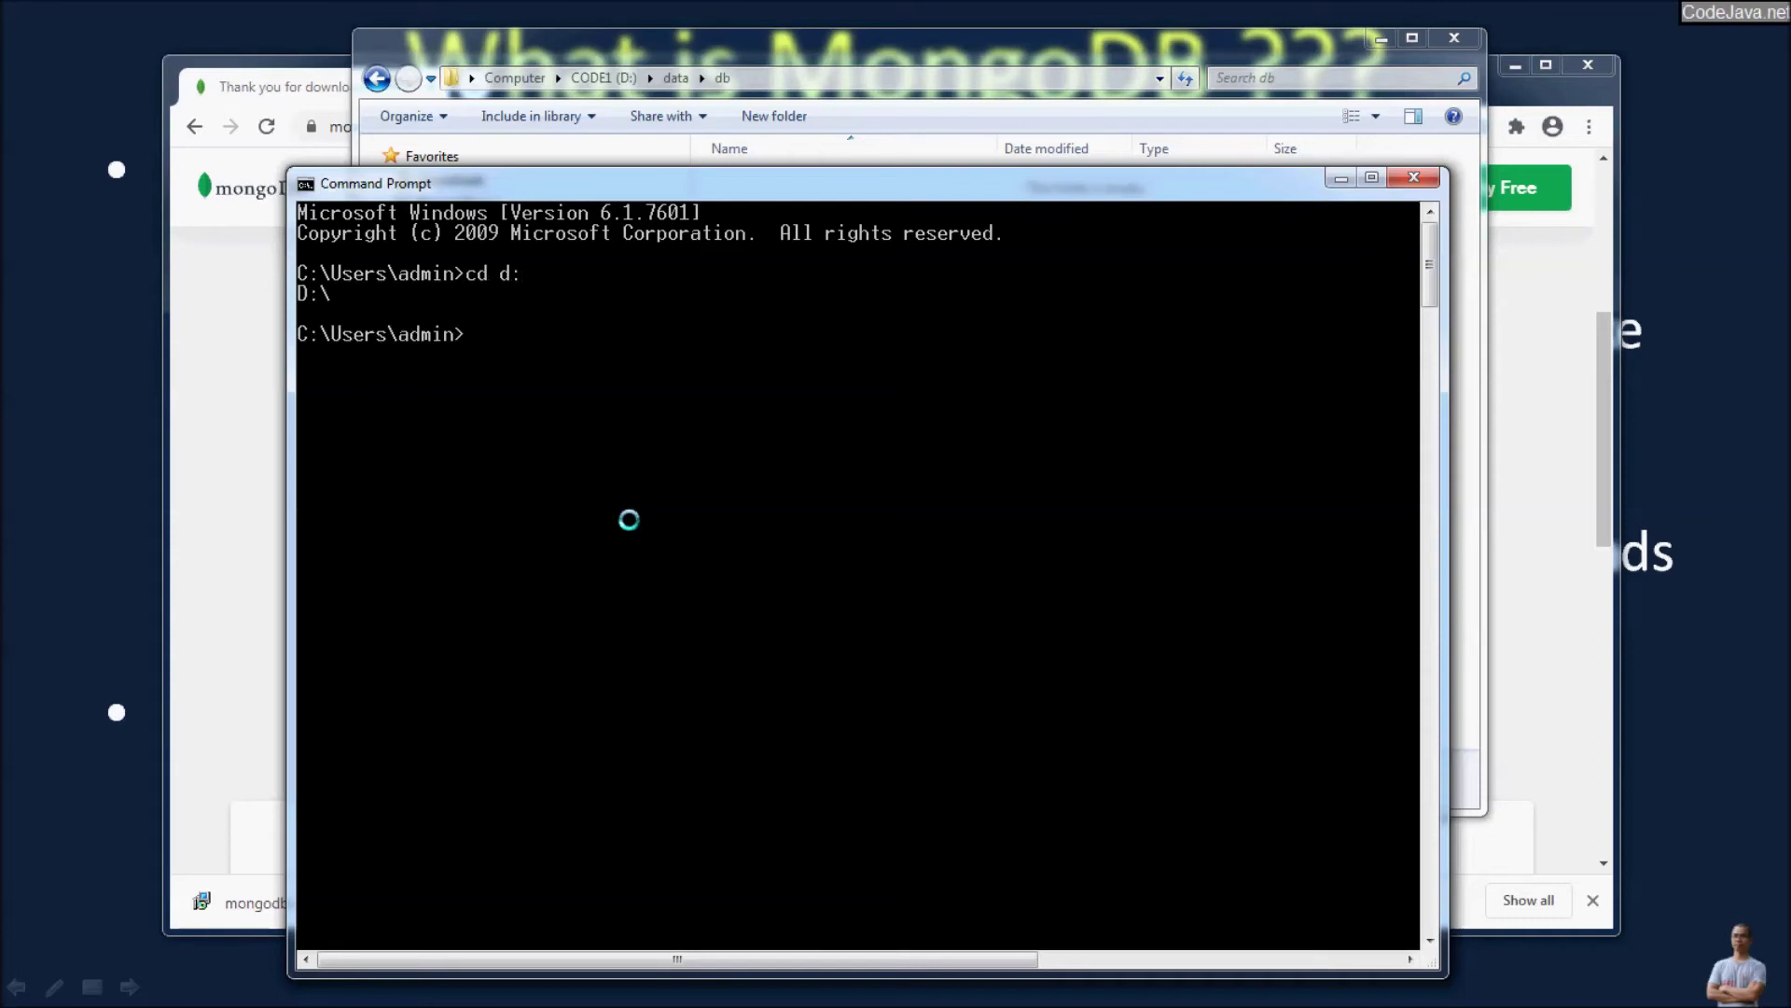
text(cd)
key(BackSpace)
key(BackSpace)
text(d:)
key(Return)
- Change into MongoDB\bin and start the mongod server
text(cd mongod)
key(Tab)
text(\bin)
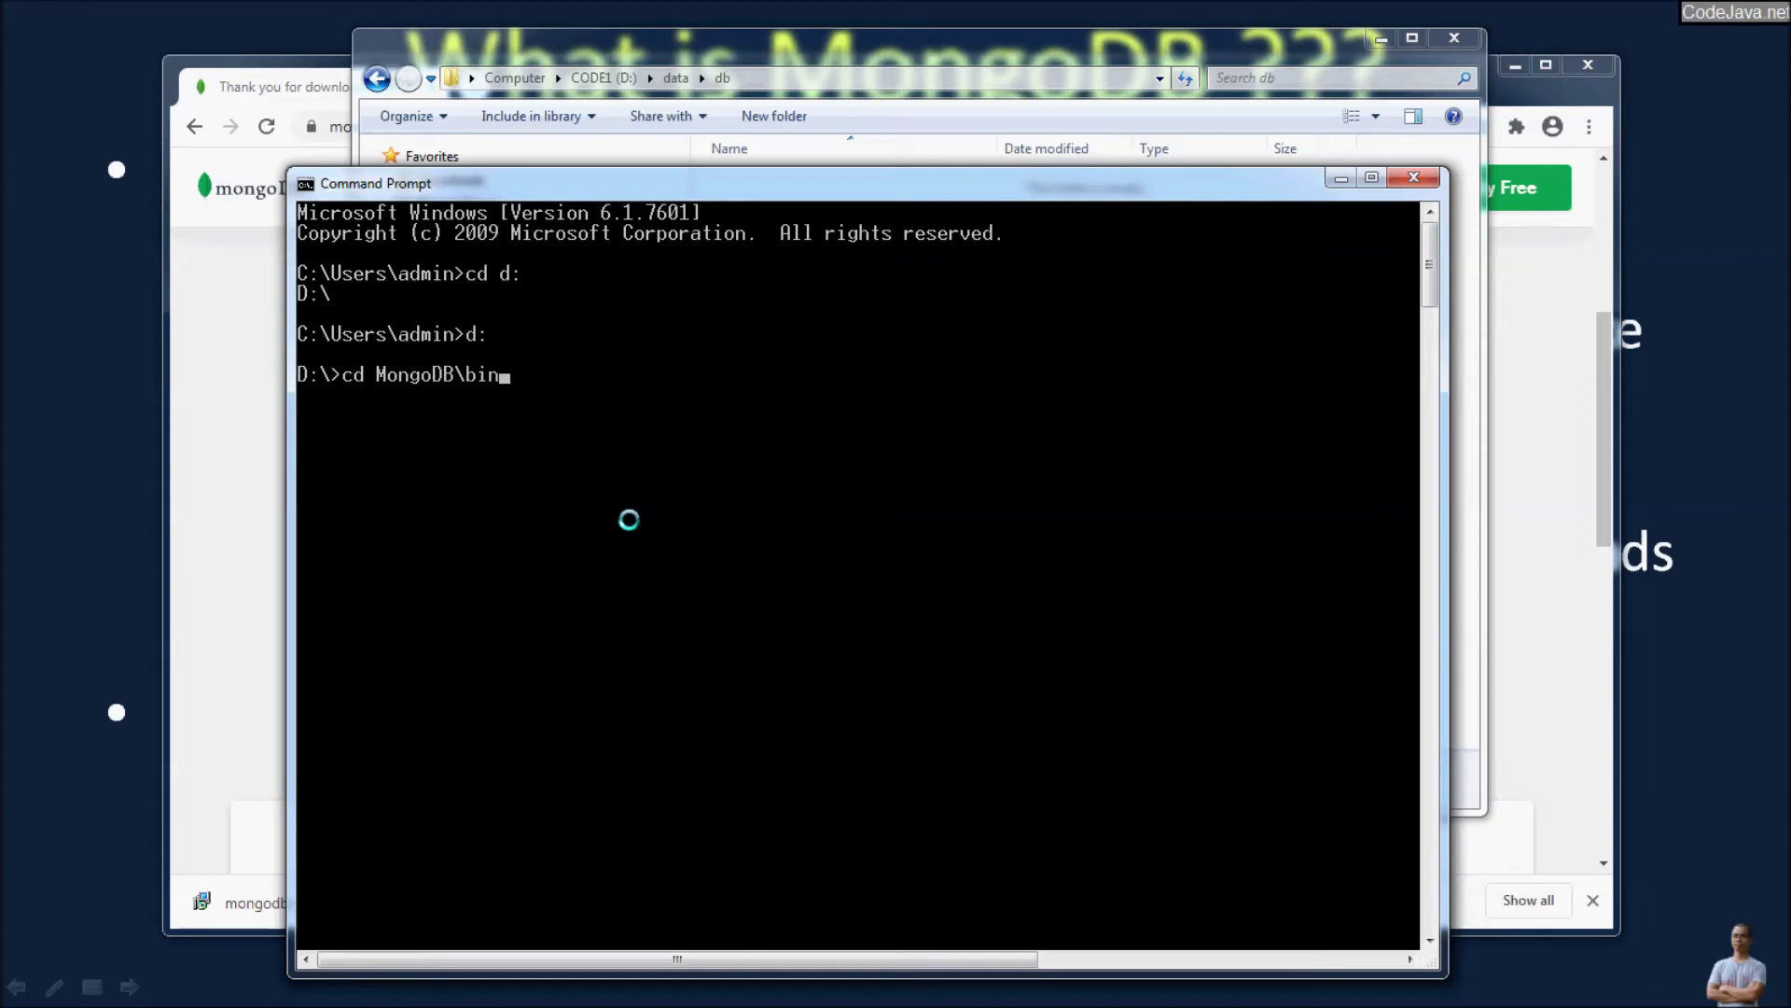
key(Return)
text(mongod)
key(Return)
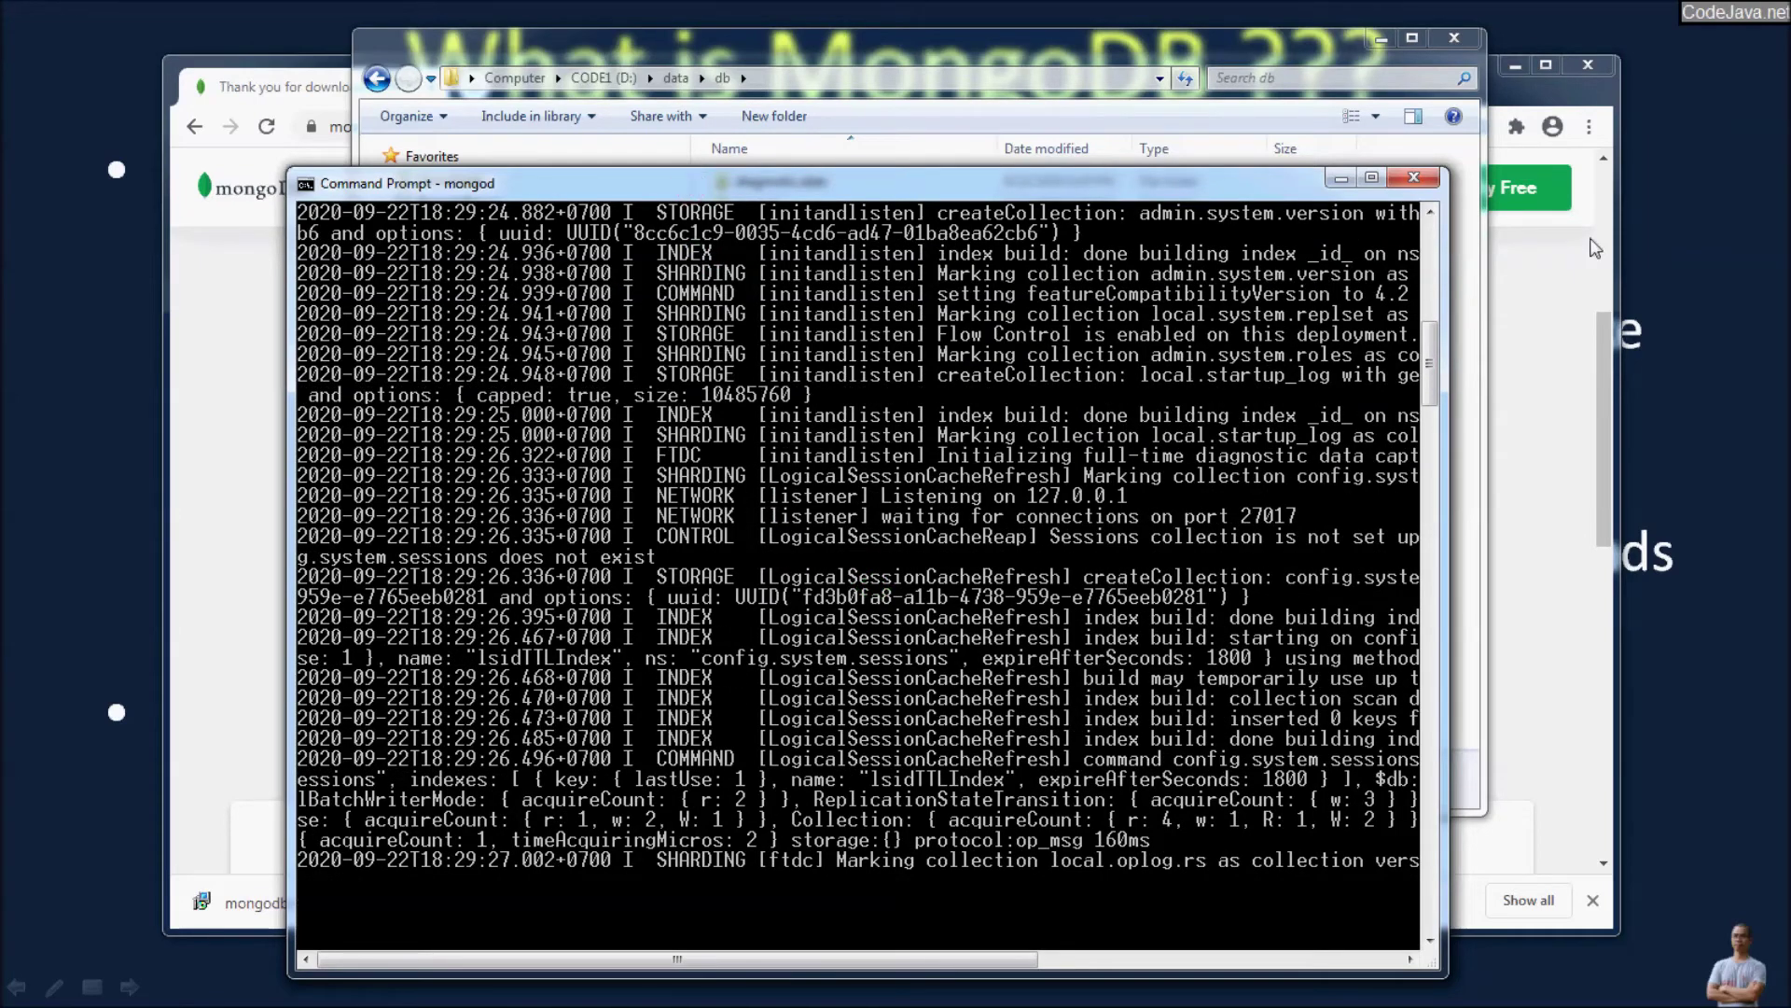
click(1374, 177)
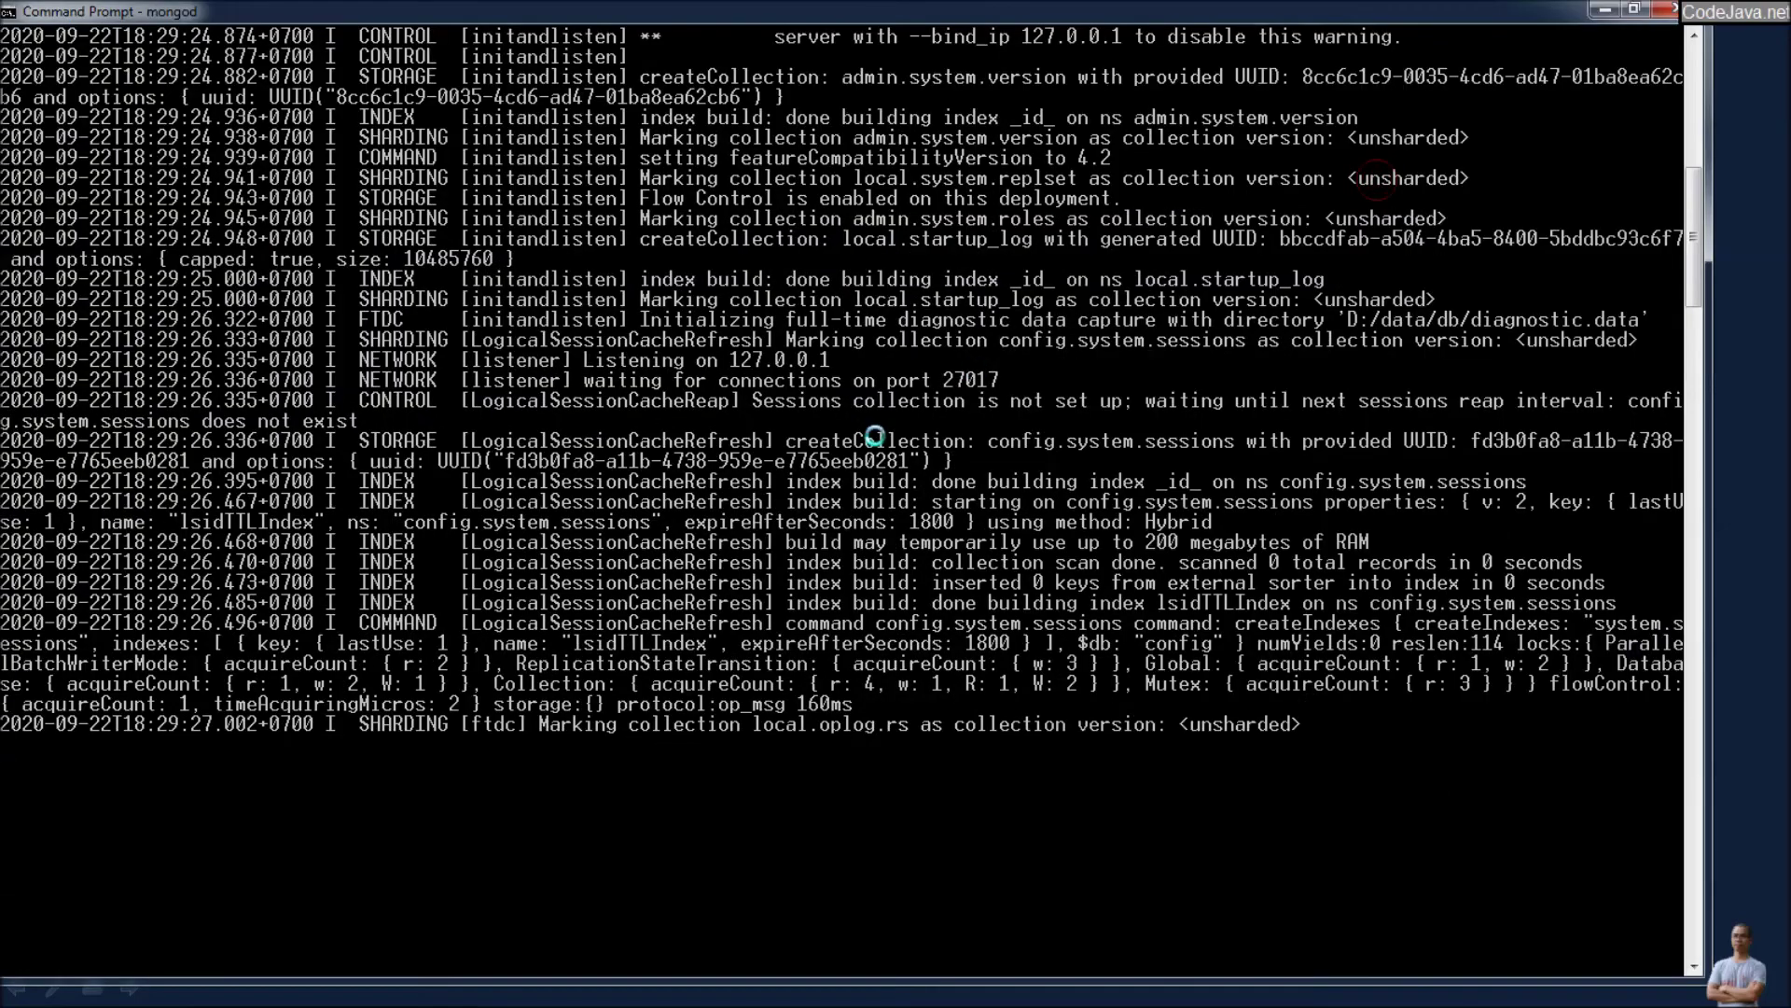
scroll(874, 435, up, 3)
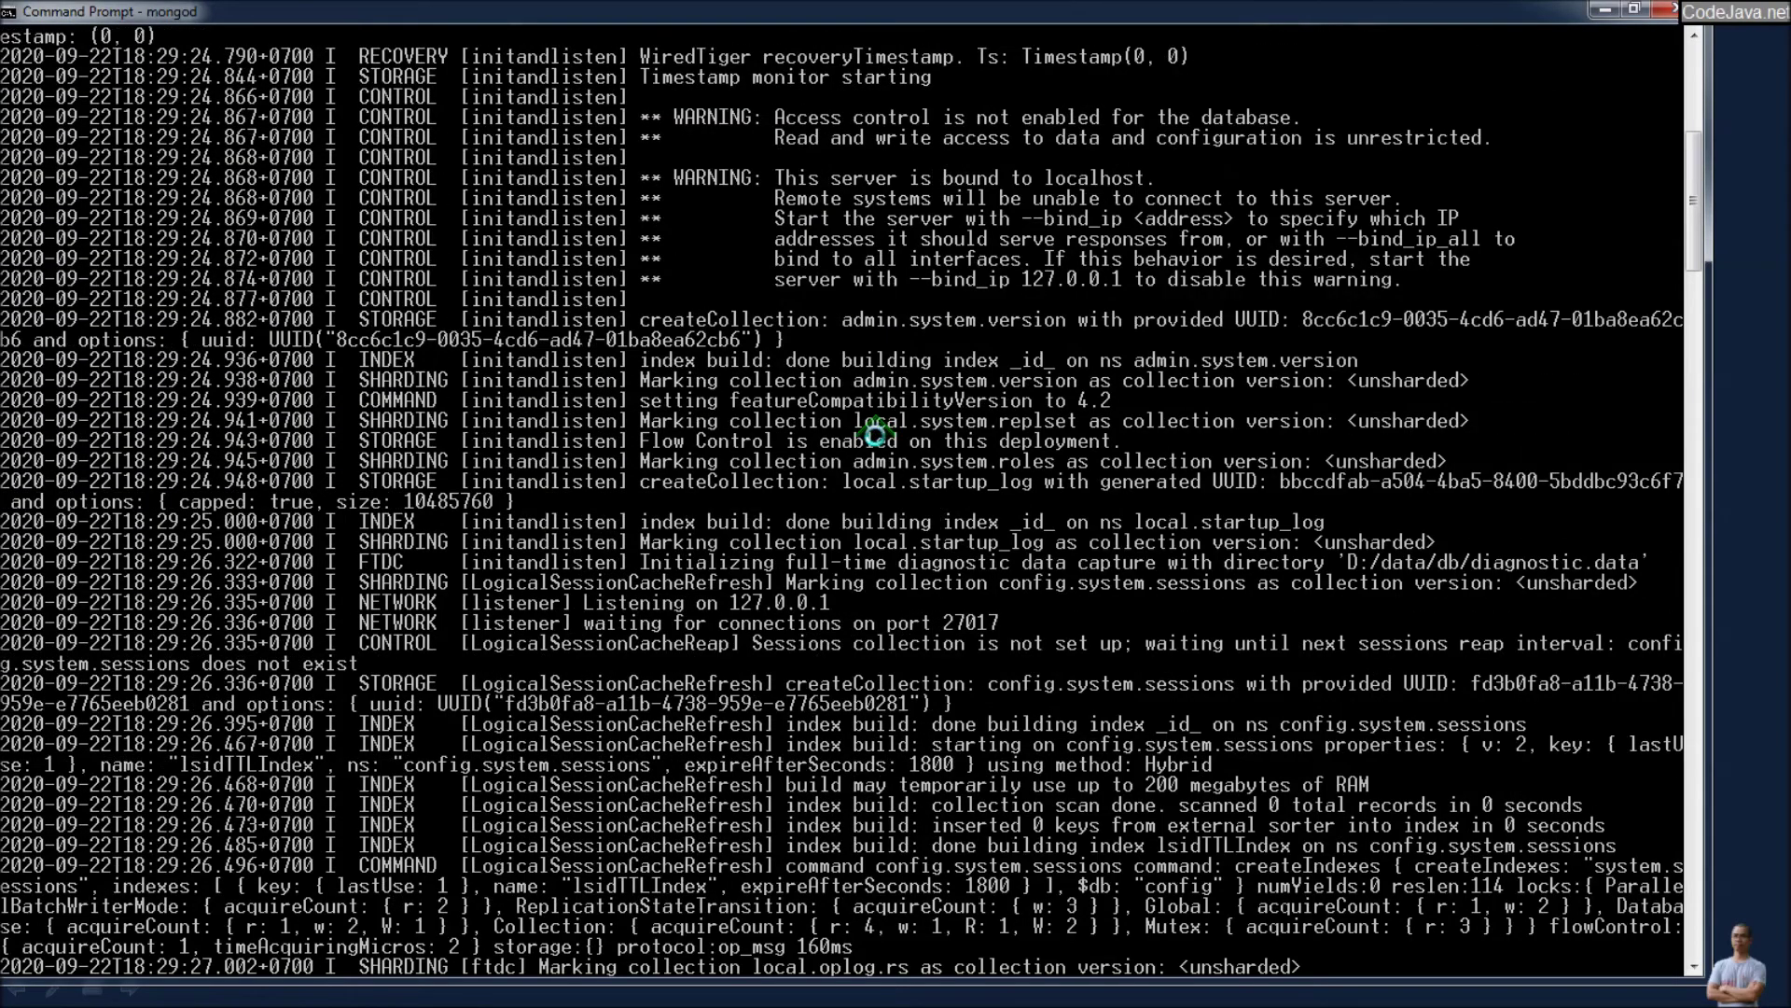
scroll(874, 435, up, 2)
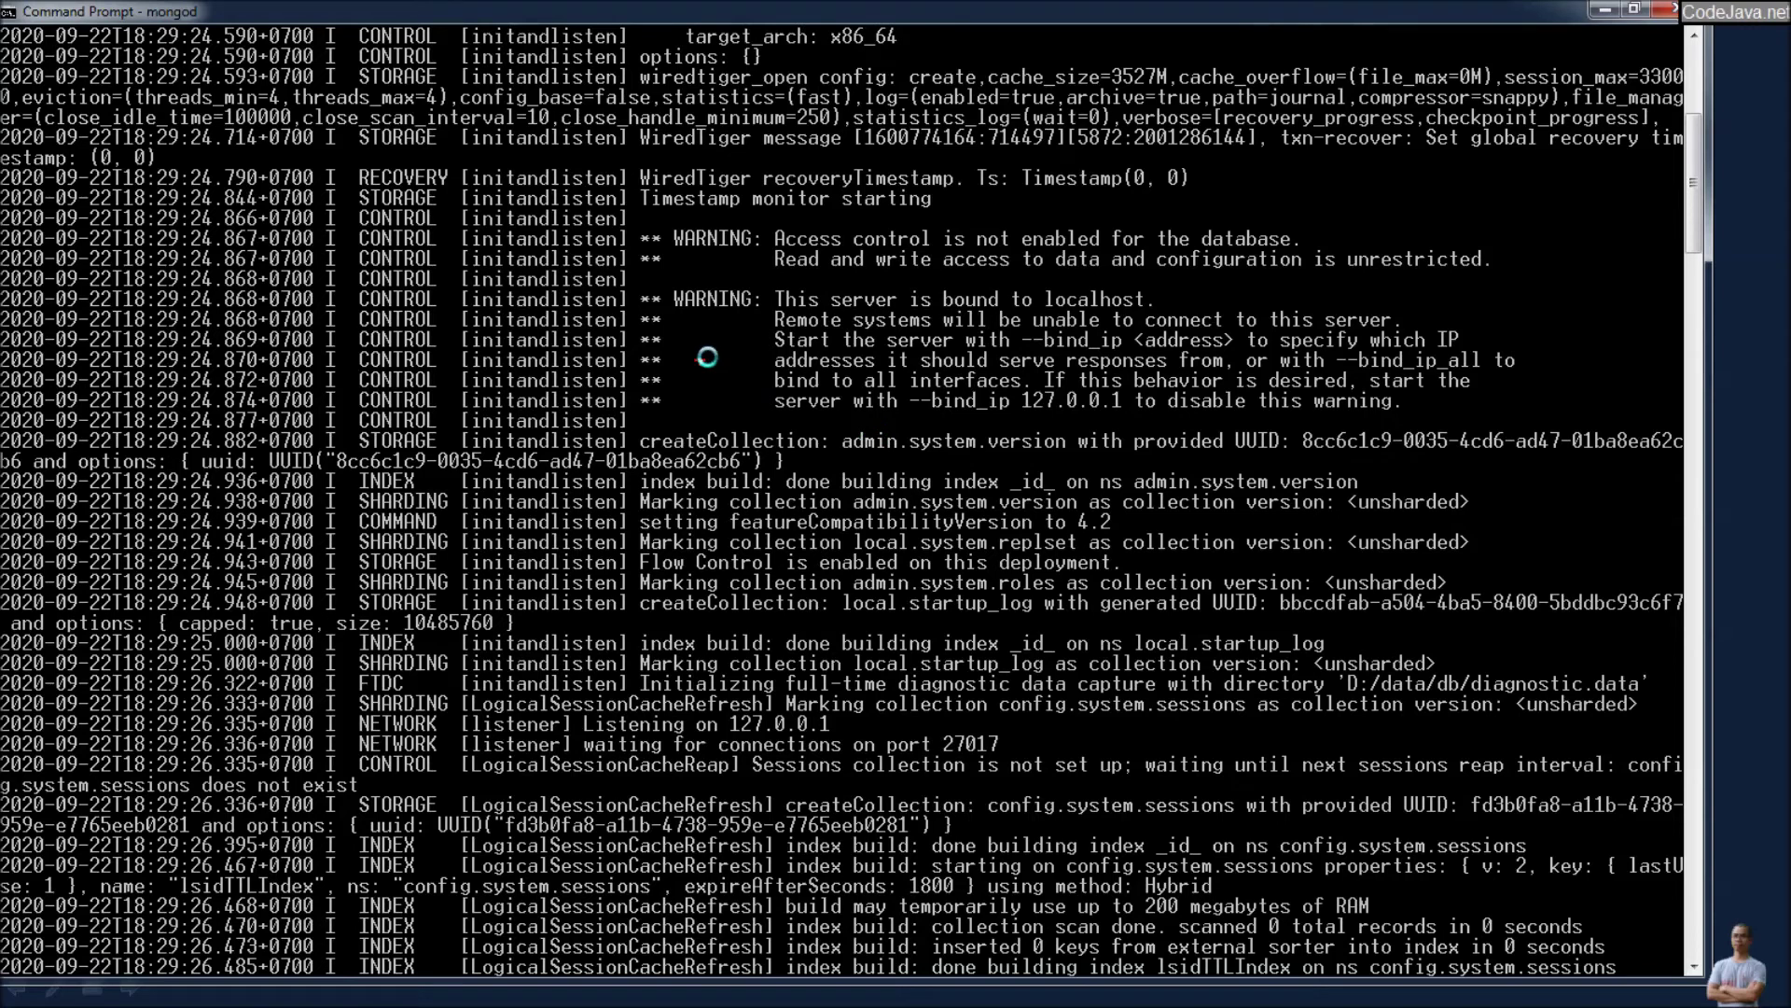
drag(664, 262, 1316, 274)
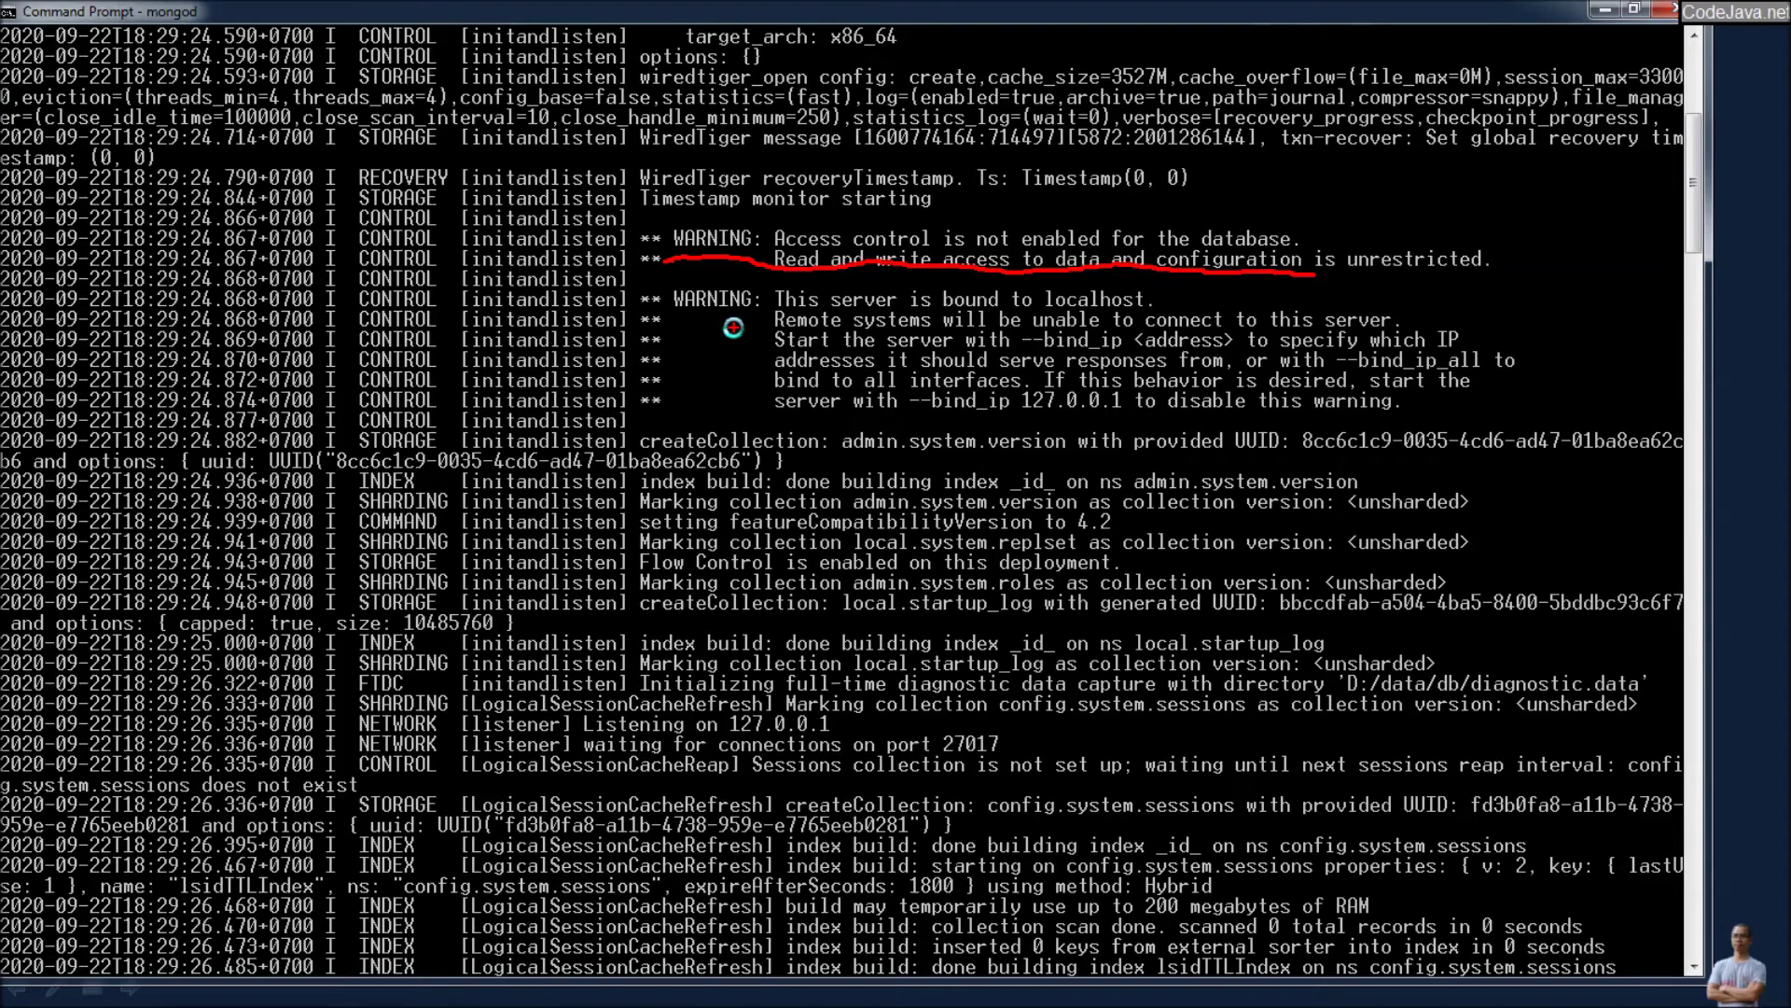
drag(677, 324, 1152, 310)
key(e)
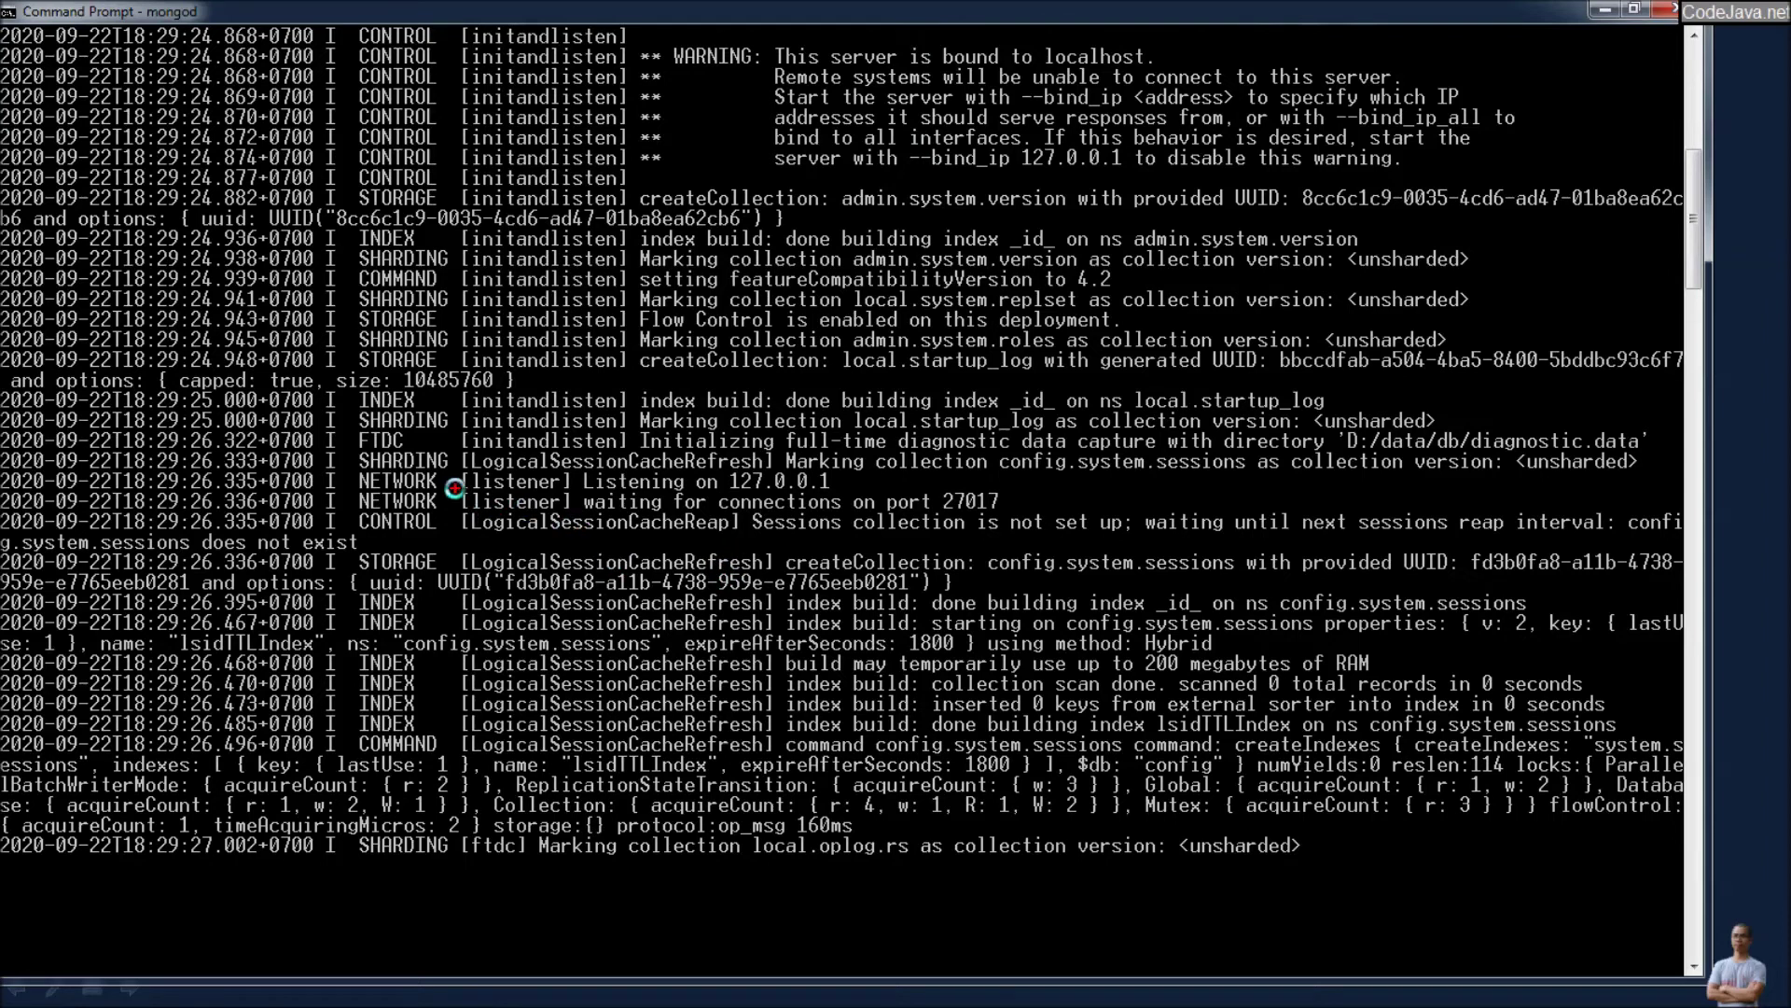
mouse_move(447, 445)
mouse_down()
mouse_move(512, 503)
mouse_move(1005, 527)
mouse_up()
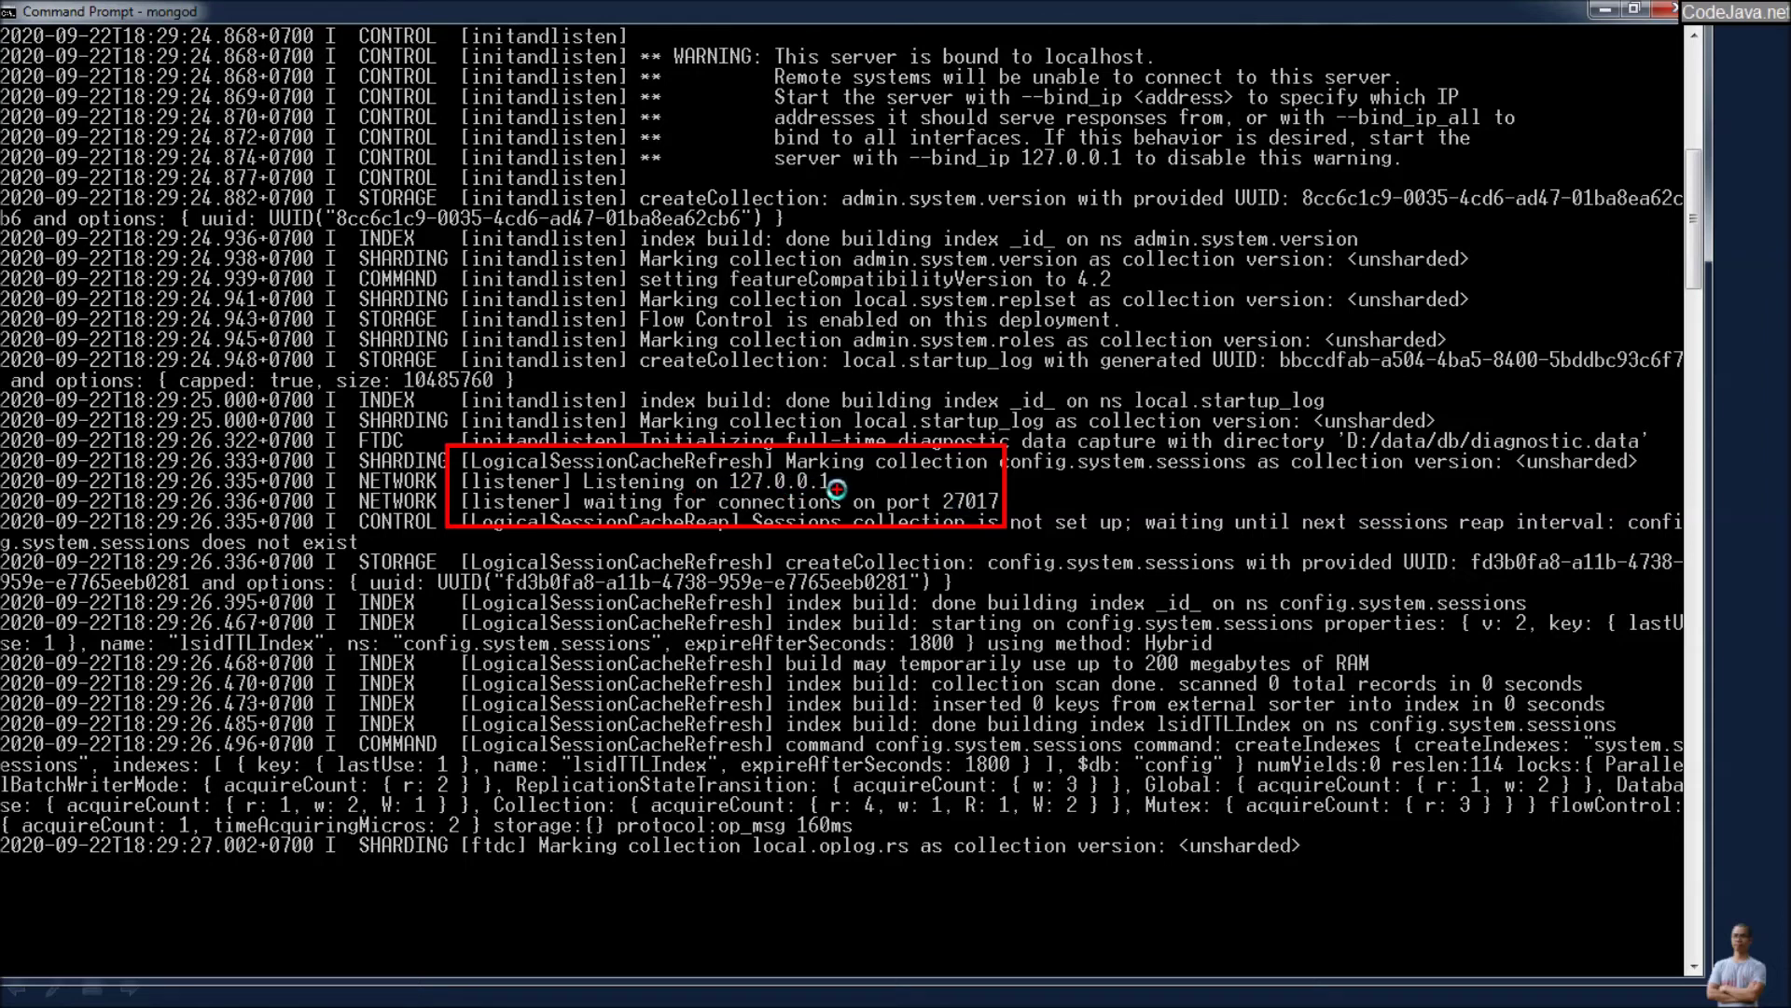
key(Escape)
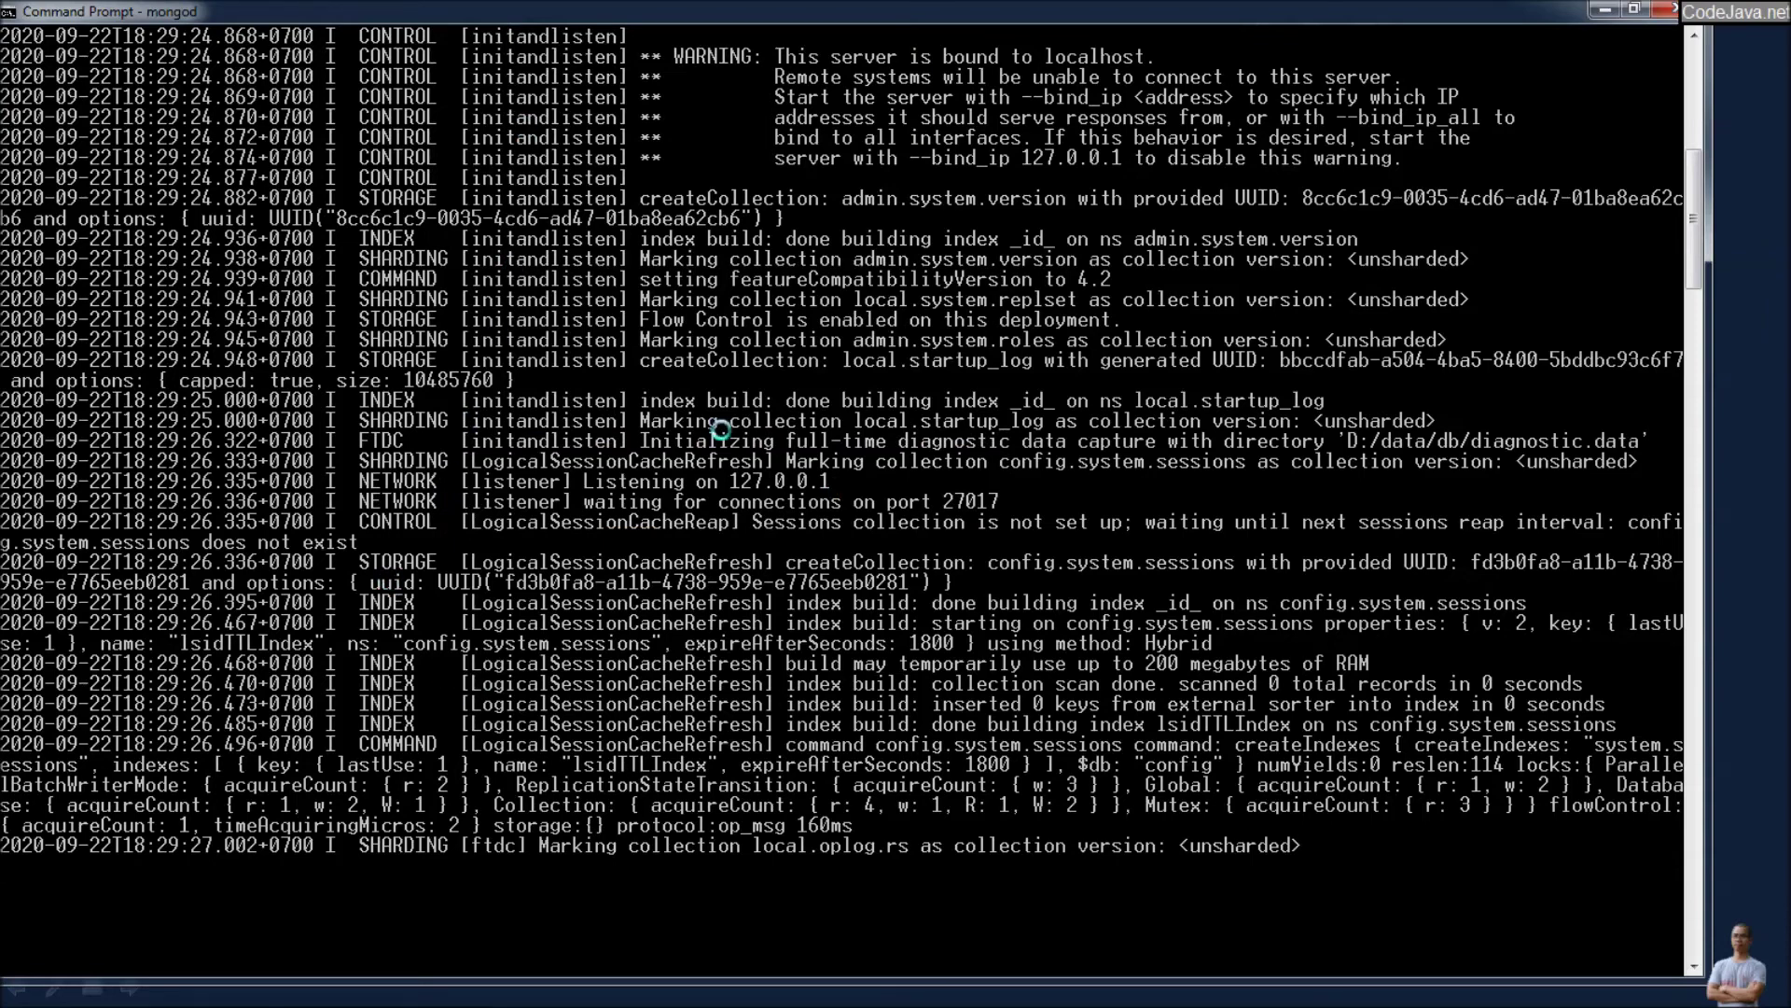
scroll(749, 424, up, 3)
scroll(751, 424, up, 8)
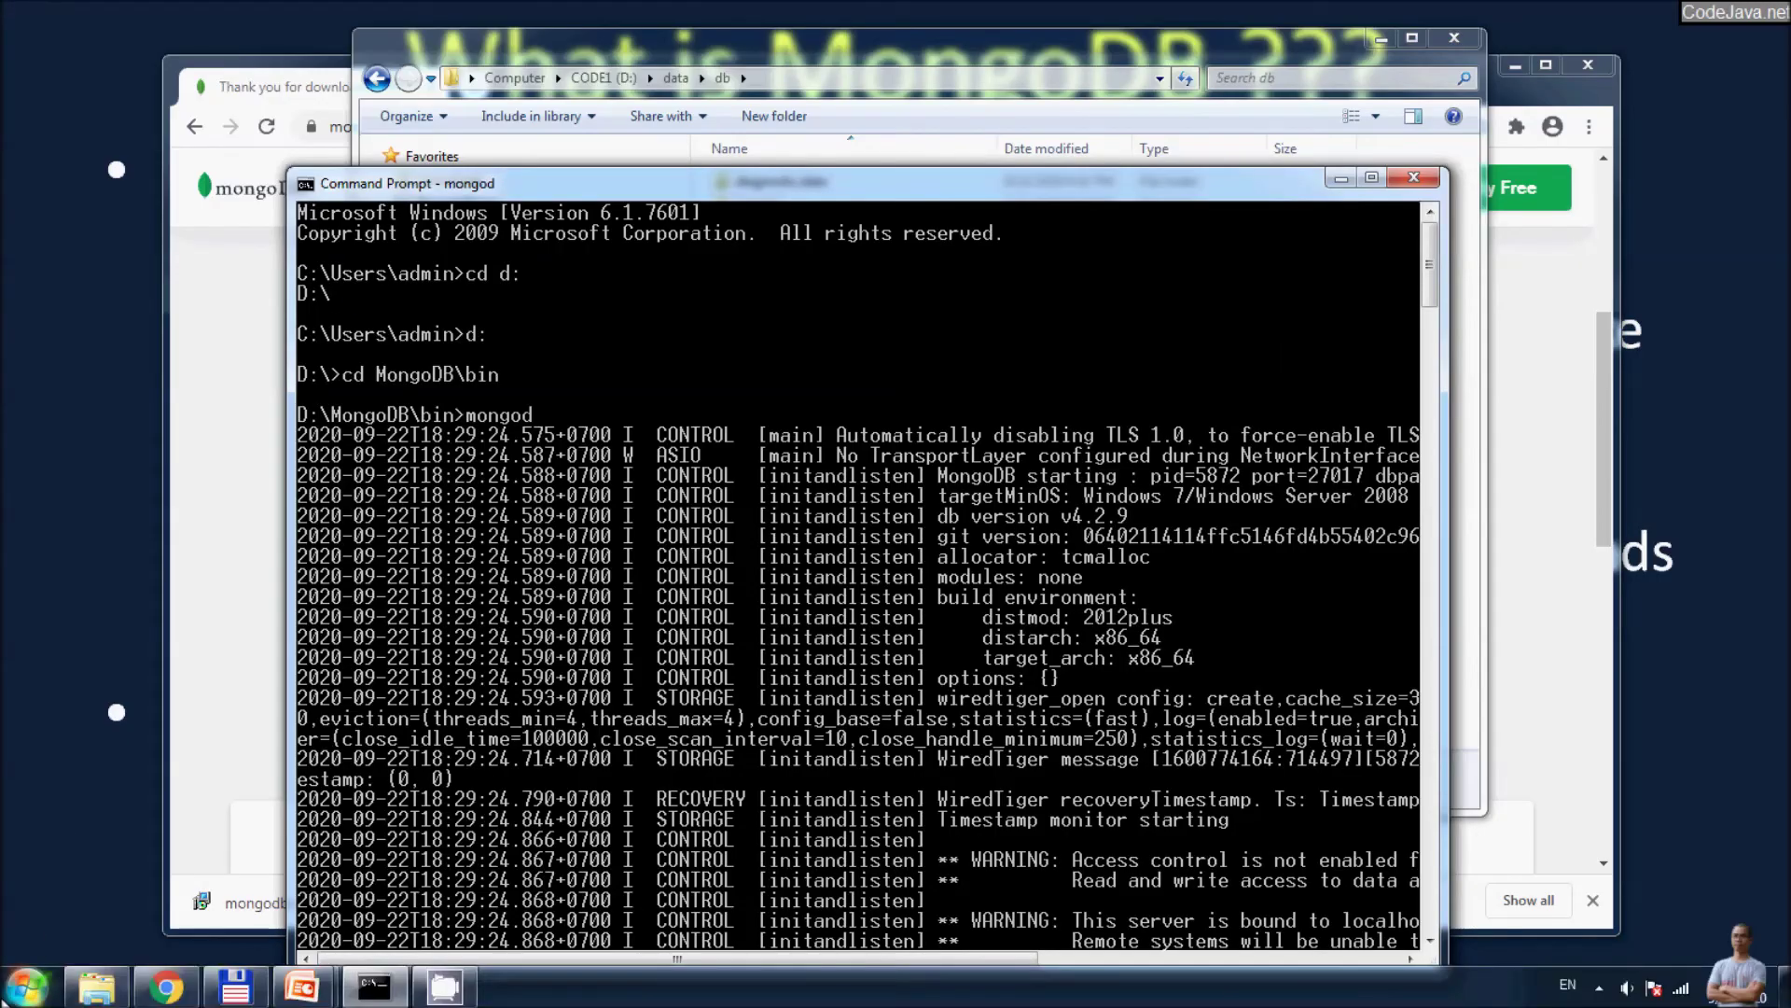
- Open a second Command Prompt and run cd d:\MongoDB\bin
click(3, 996)
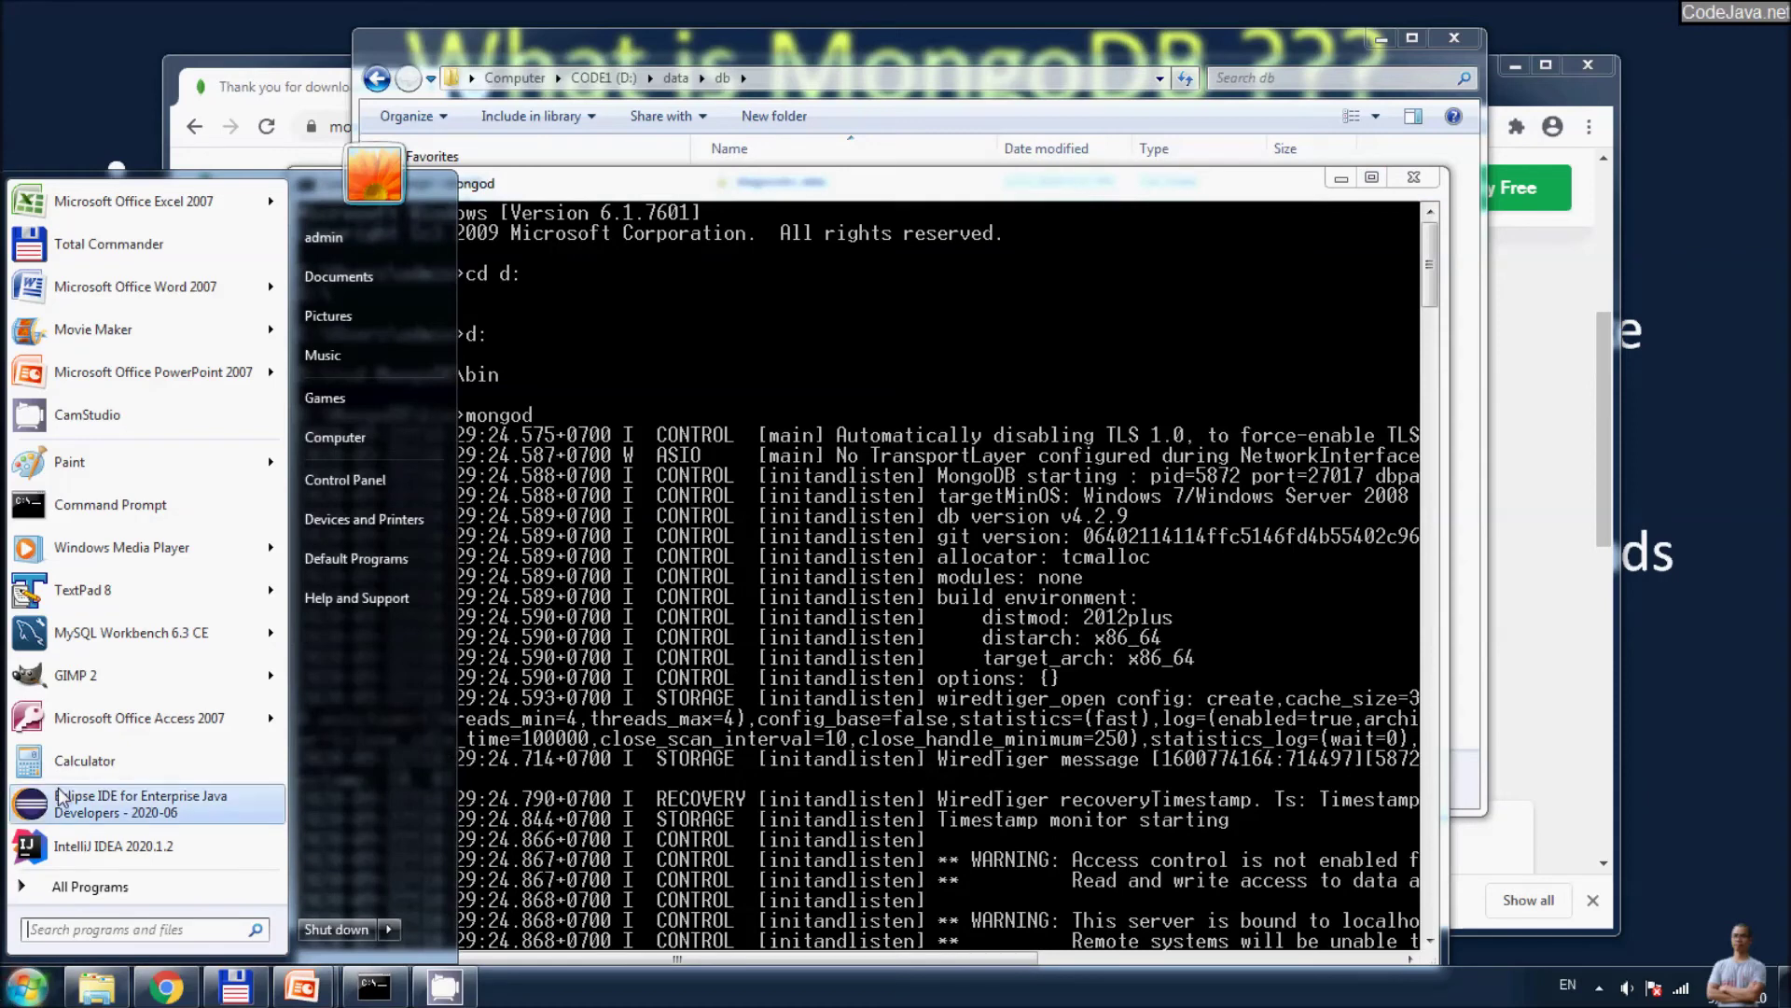
click(114, 505)
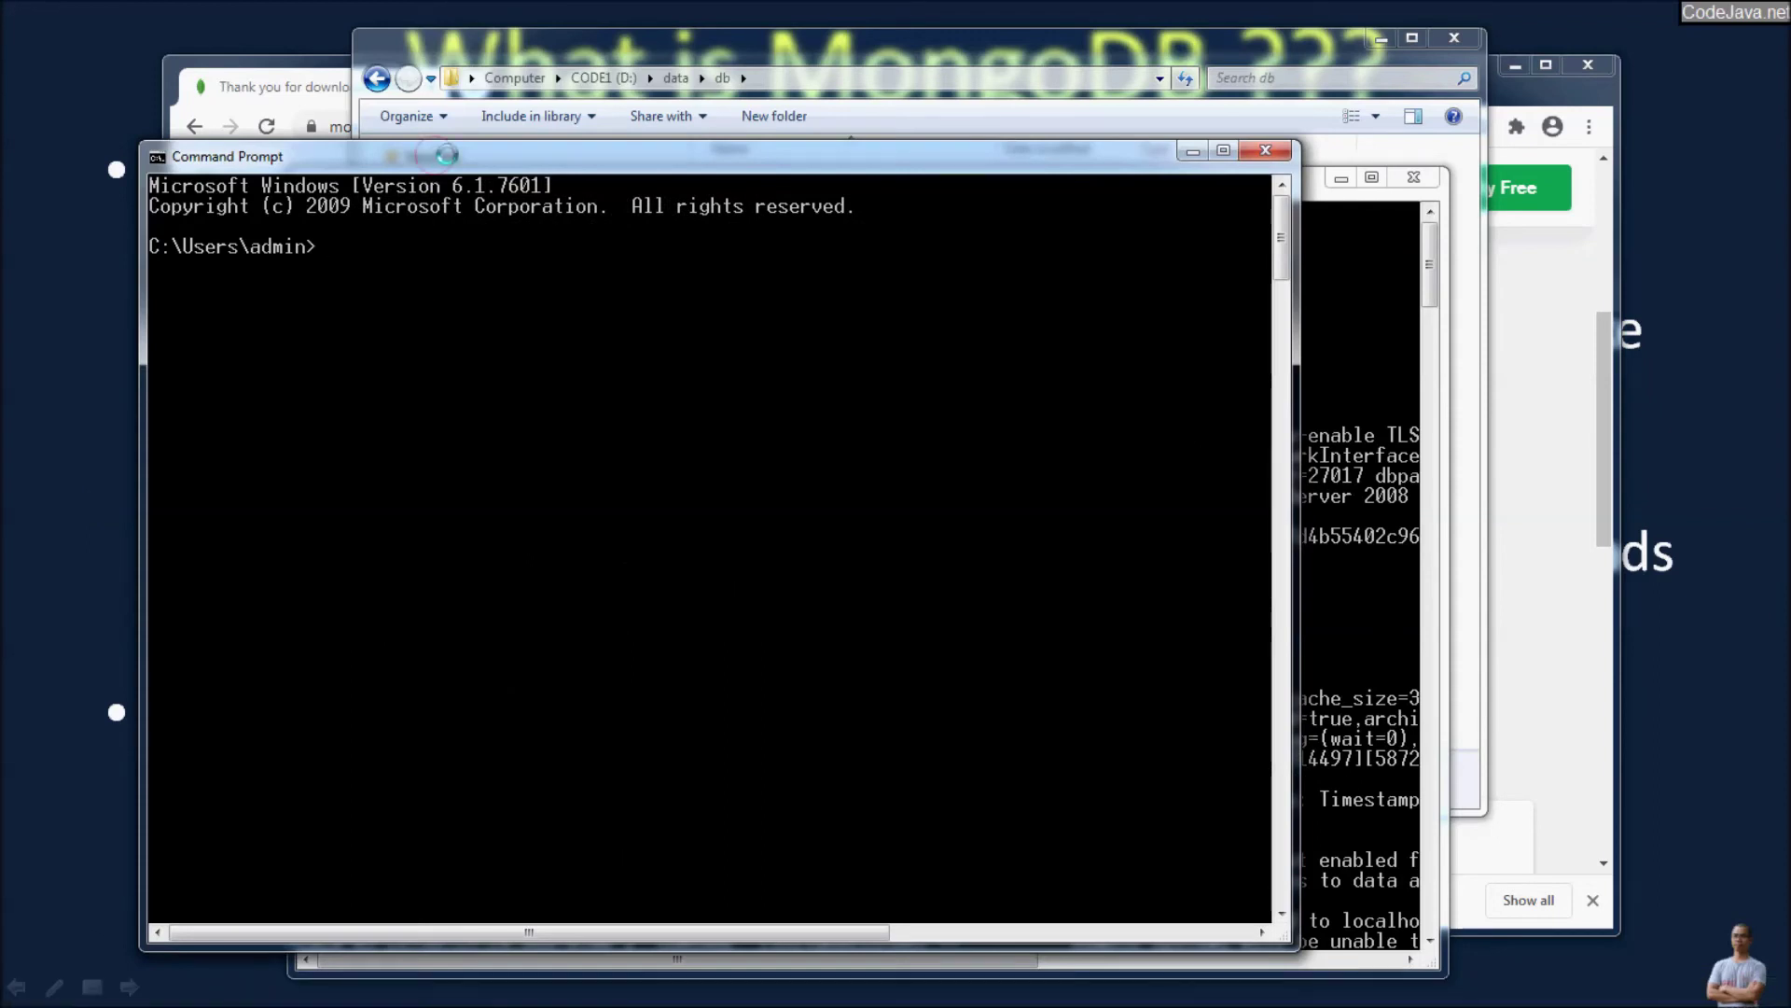
text(cd)
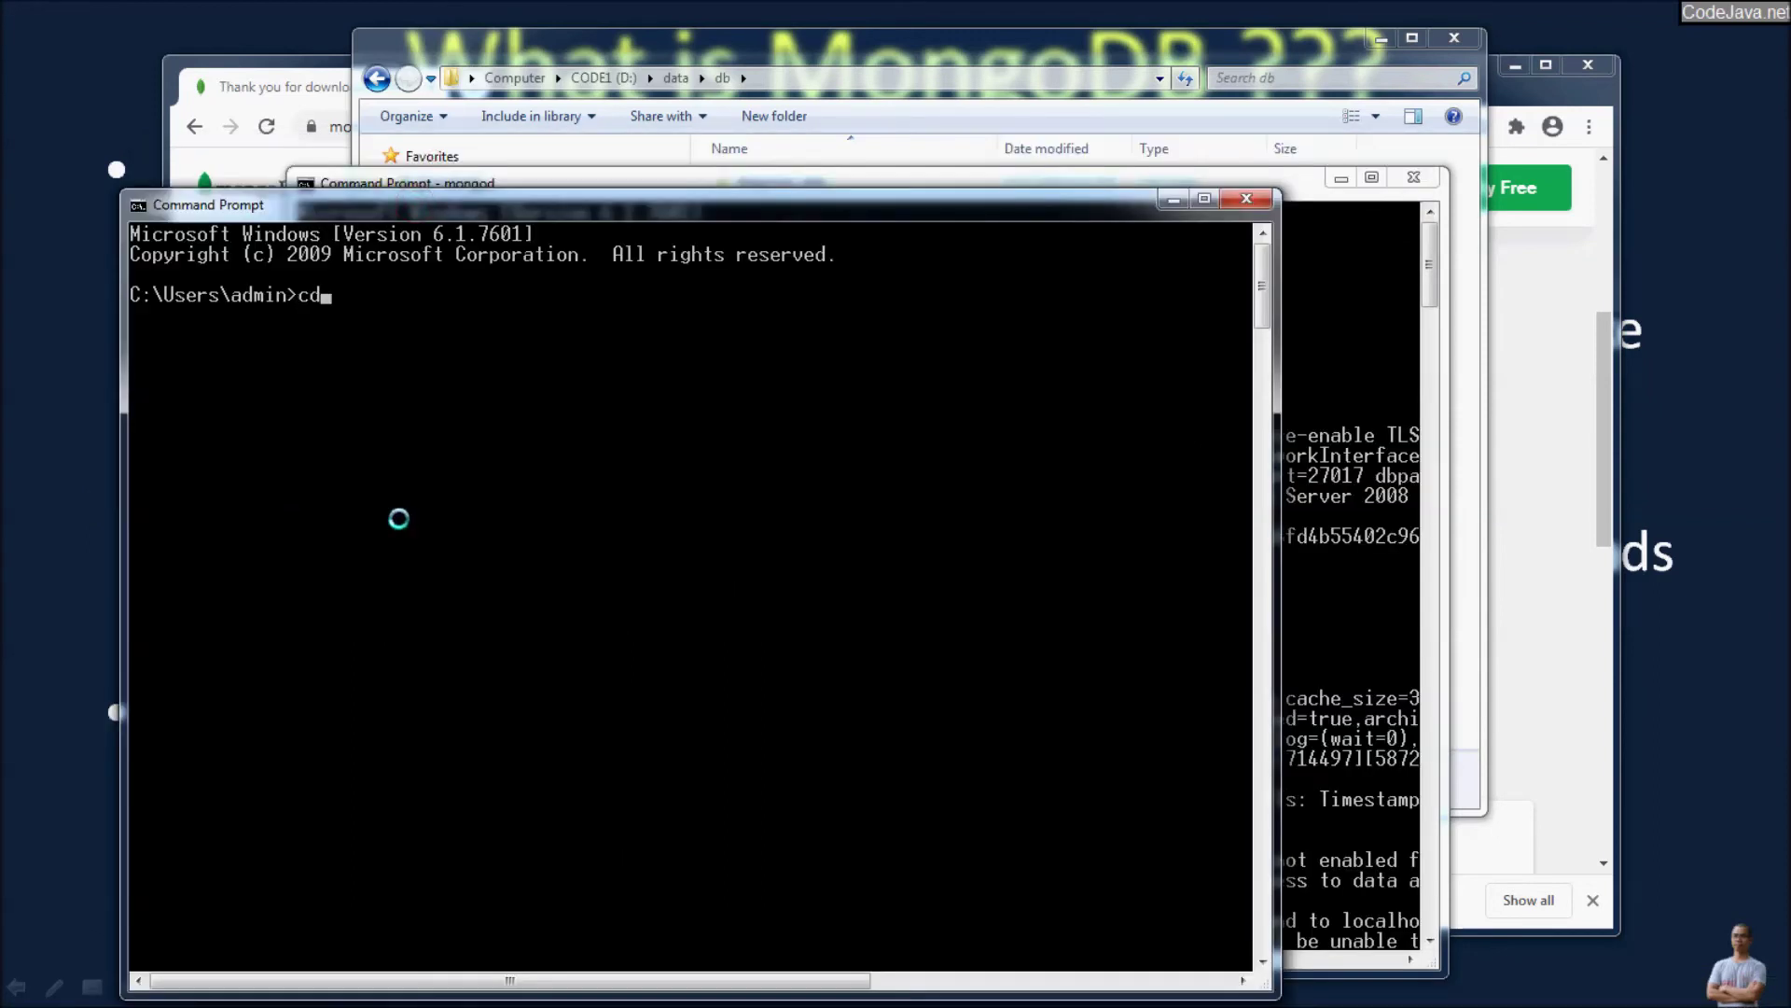
text( d:\)
key(Tab)
key(Tab)
key(BackSpace)
key(BackSpace)
key(BackSpace)
key(BackSpace)
key(BackSpace)
key(BackSpace)
text(mongo)
key(Tab)
text(\bin)
key(BackSpace)
key(BackSpace)
text(in)
key(Return)
- Switch to drive D: and launch the mongo shell
text(mon)
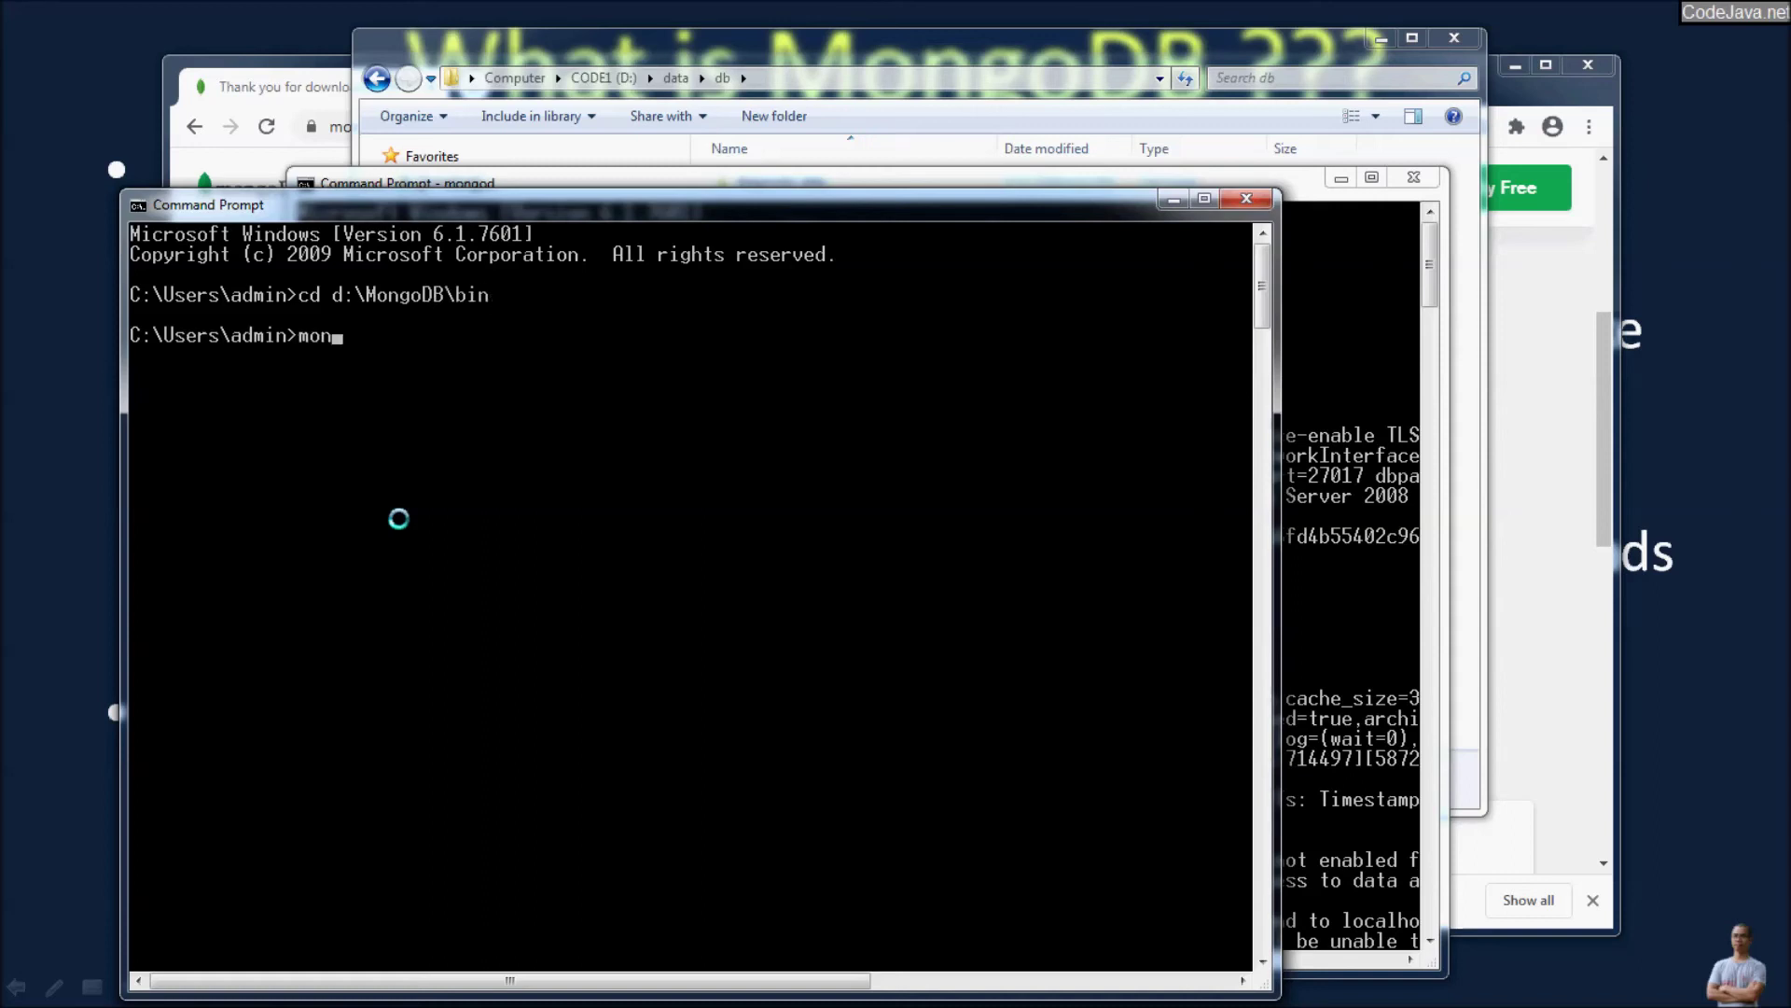
text(go)
key(BackSpace)
key(BackSpace)
text(ng)
key(BackSpace)
key(BackSpace)
key(BackSpace)
key(BackSpace)
text(d:)
key(Return)
text(mongo)
key(Return)
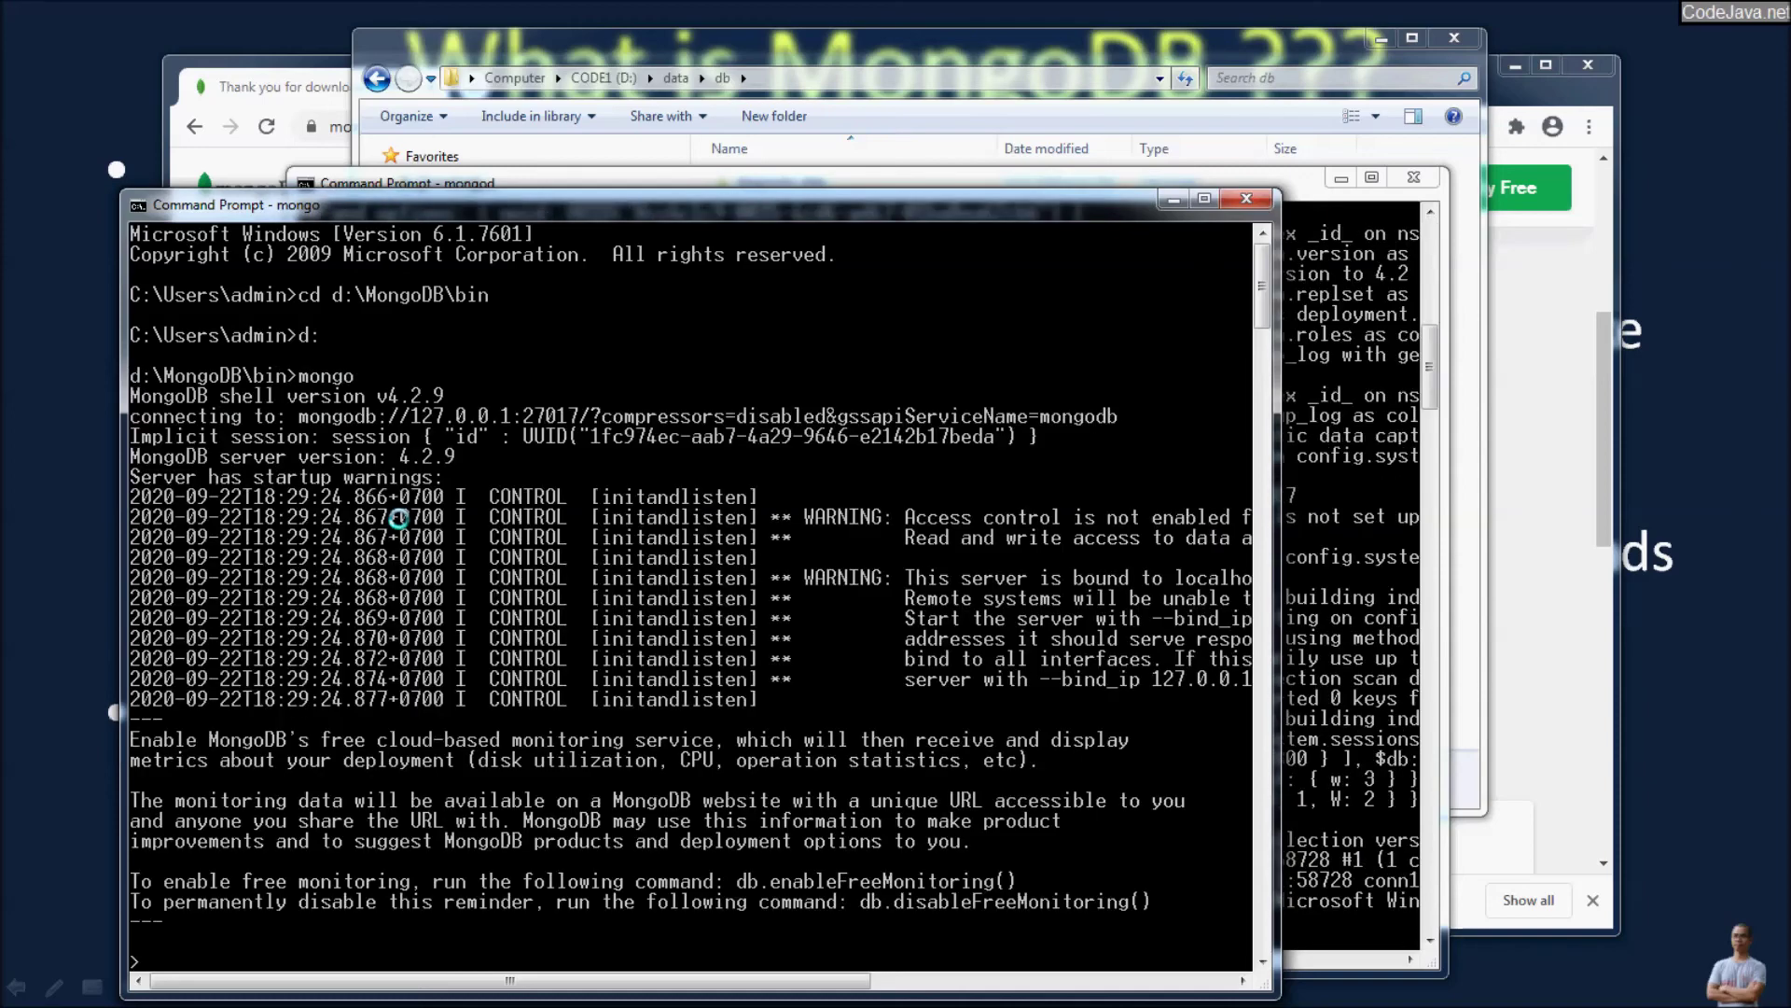
- Run show databases in the mongo shell, listing admin, config and local
scroll(398, 519, down, 1)
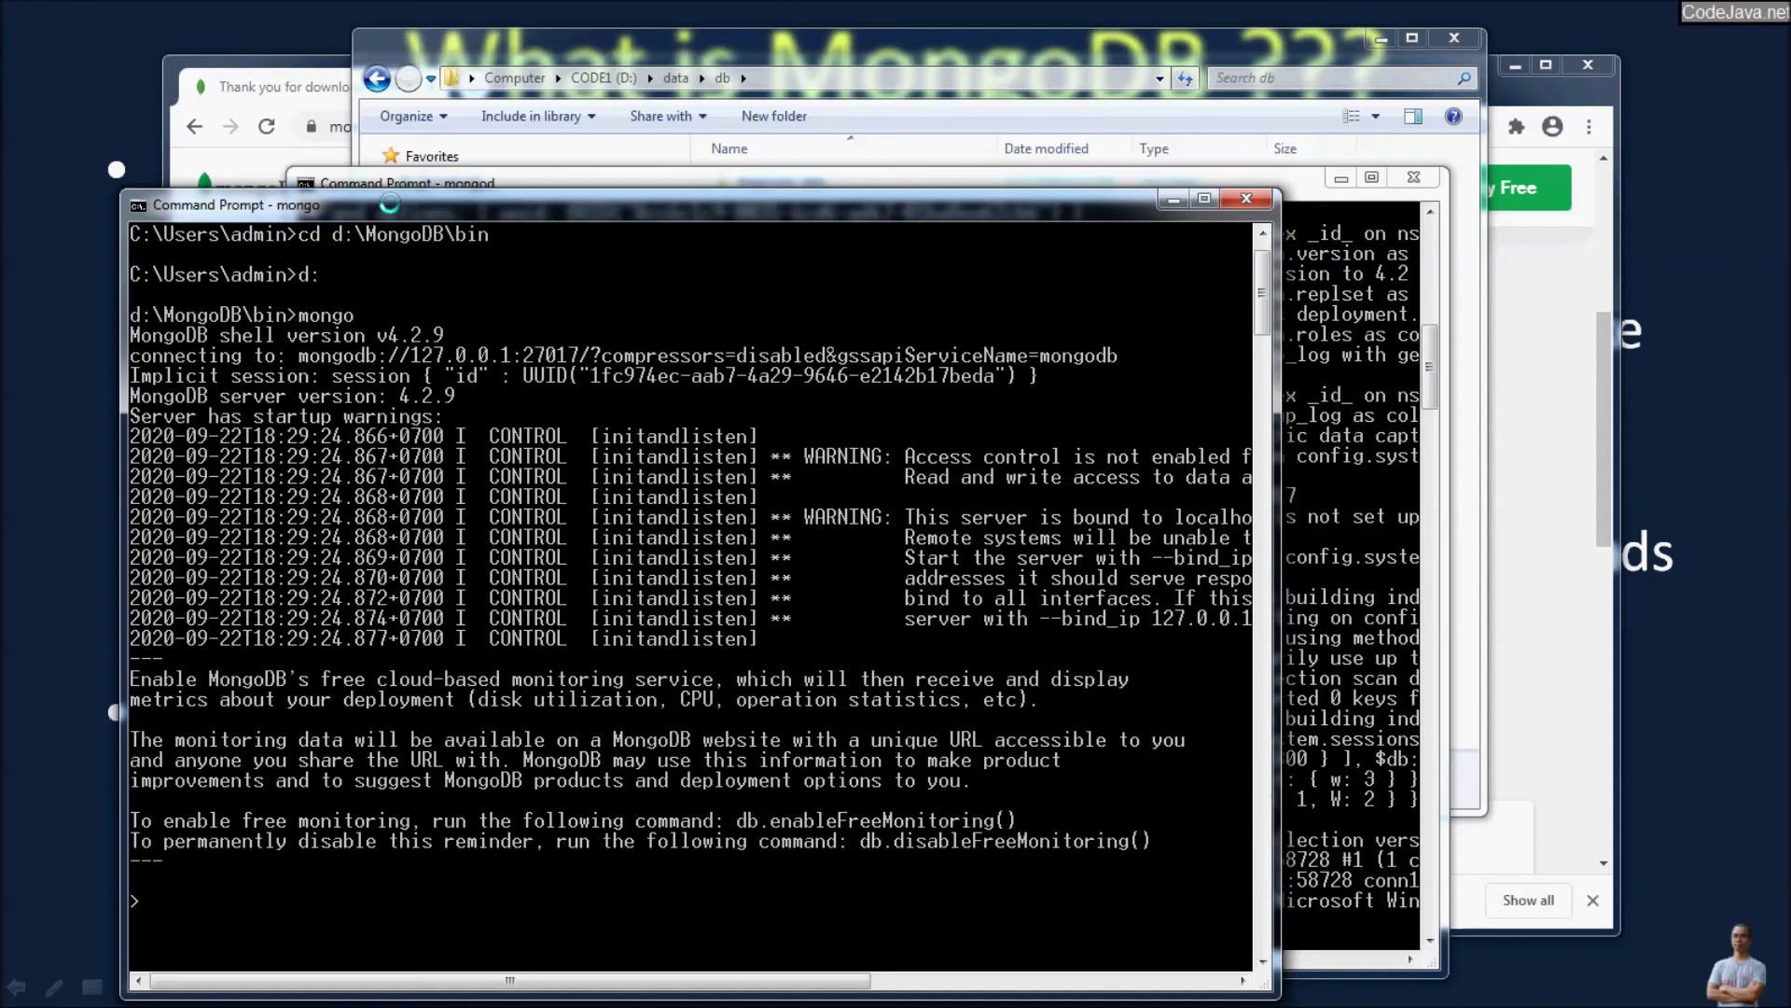
scroll(594, 456, down, 2)
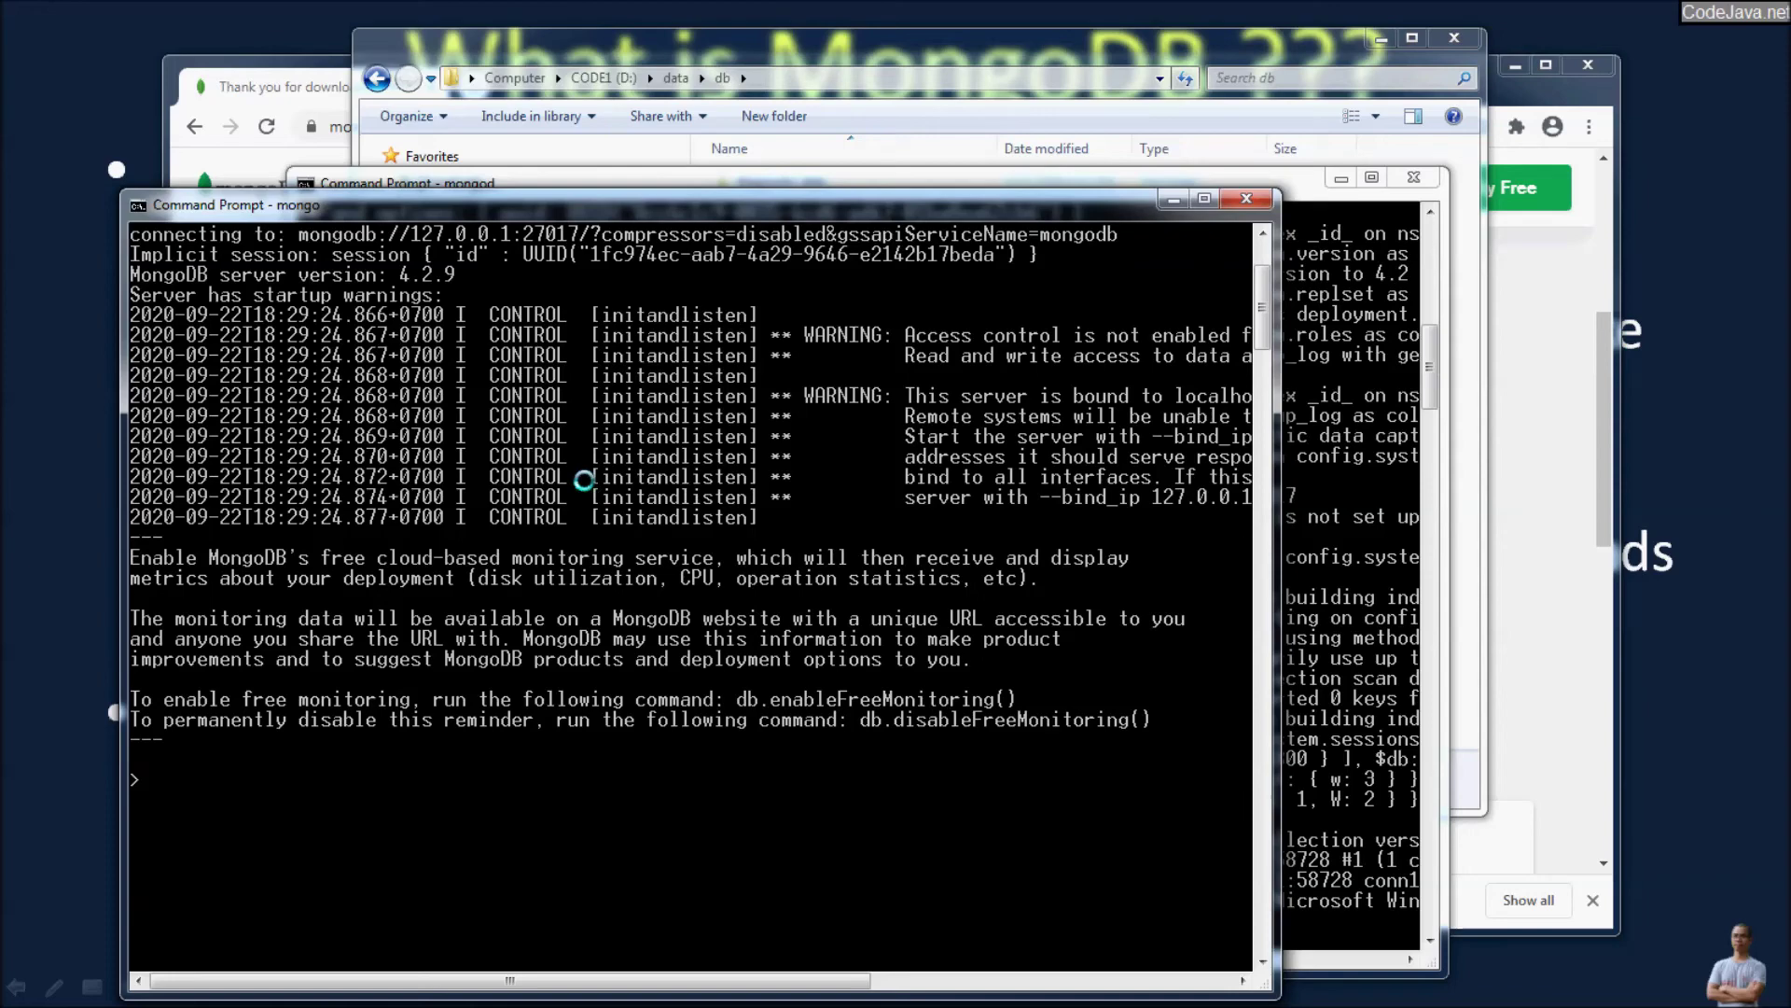
scroll(439, 663, down, 2)
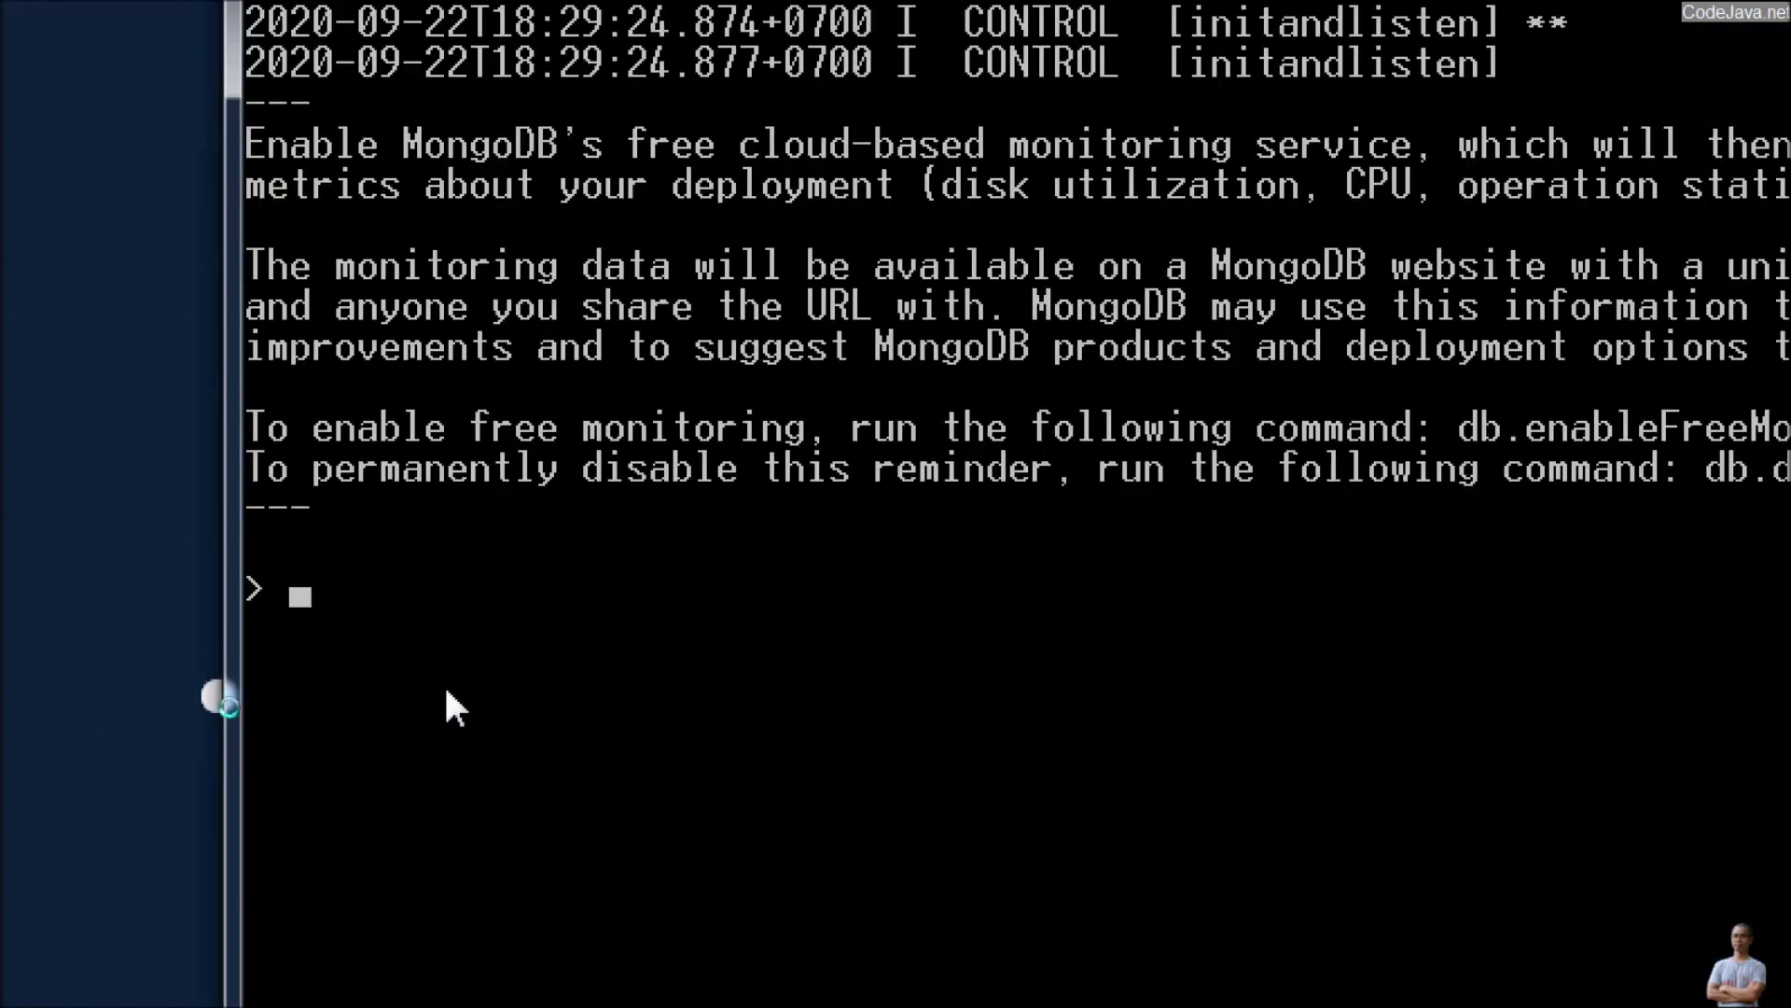
text(show databases;)
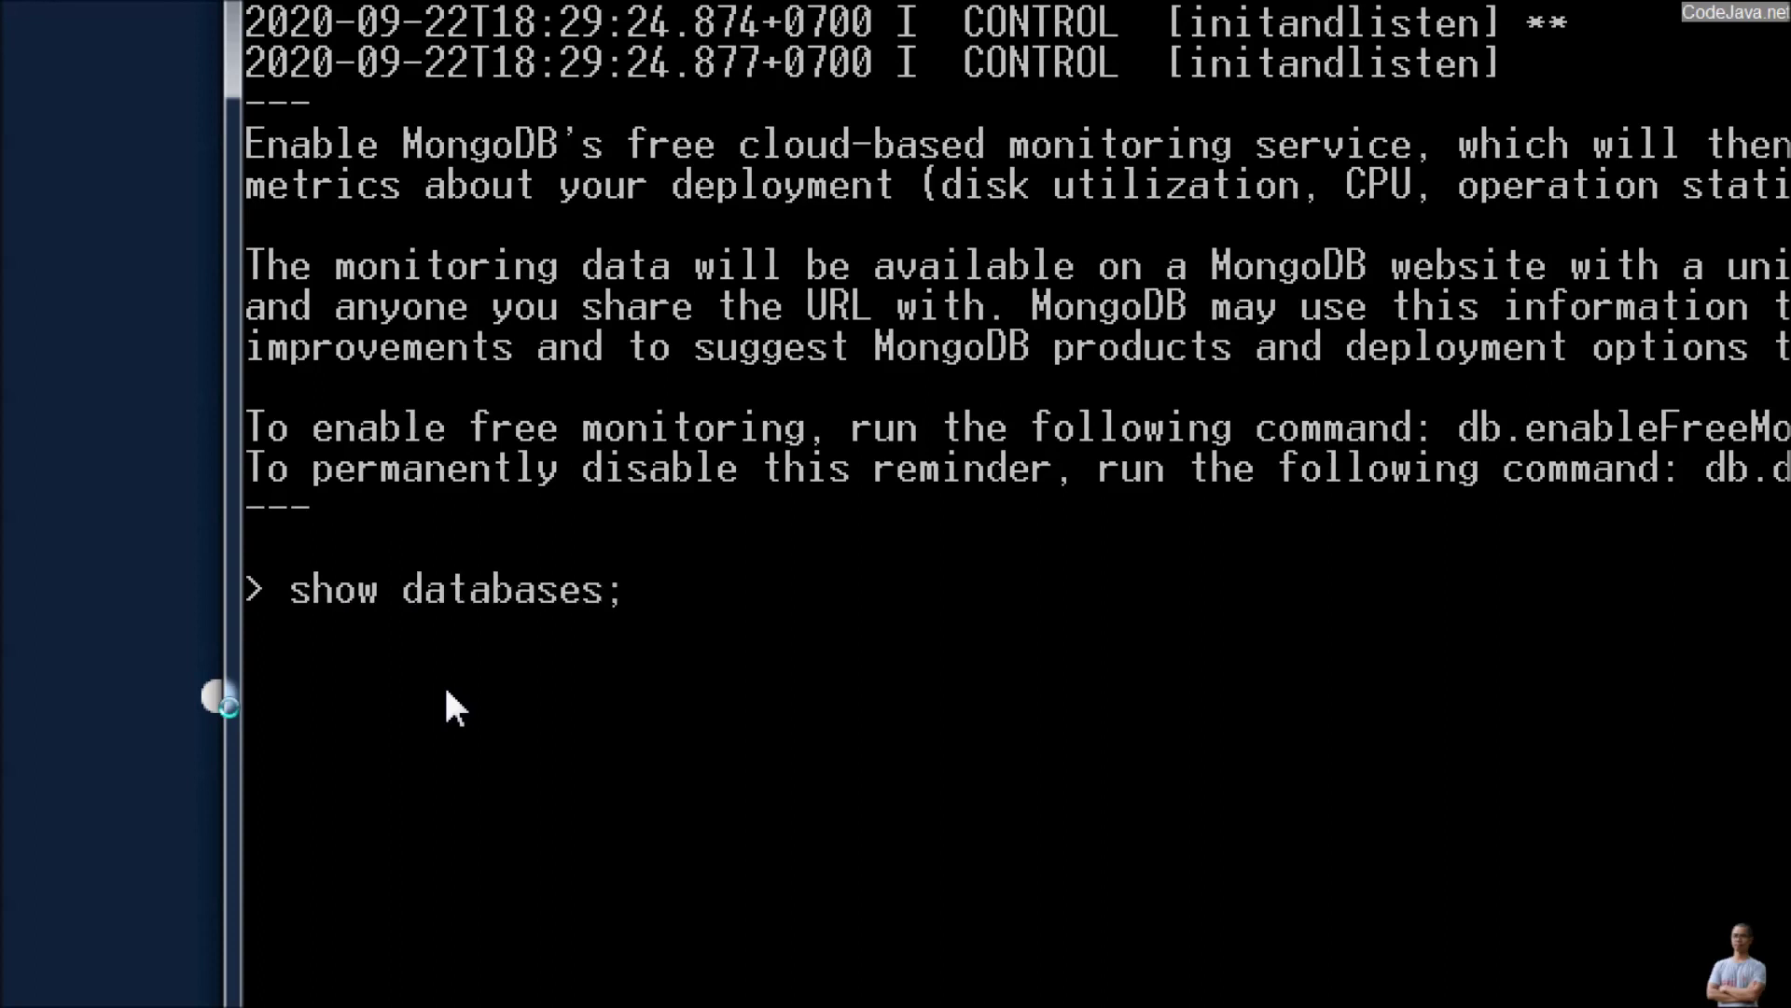
key(Return)
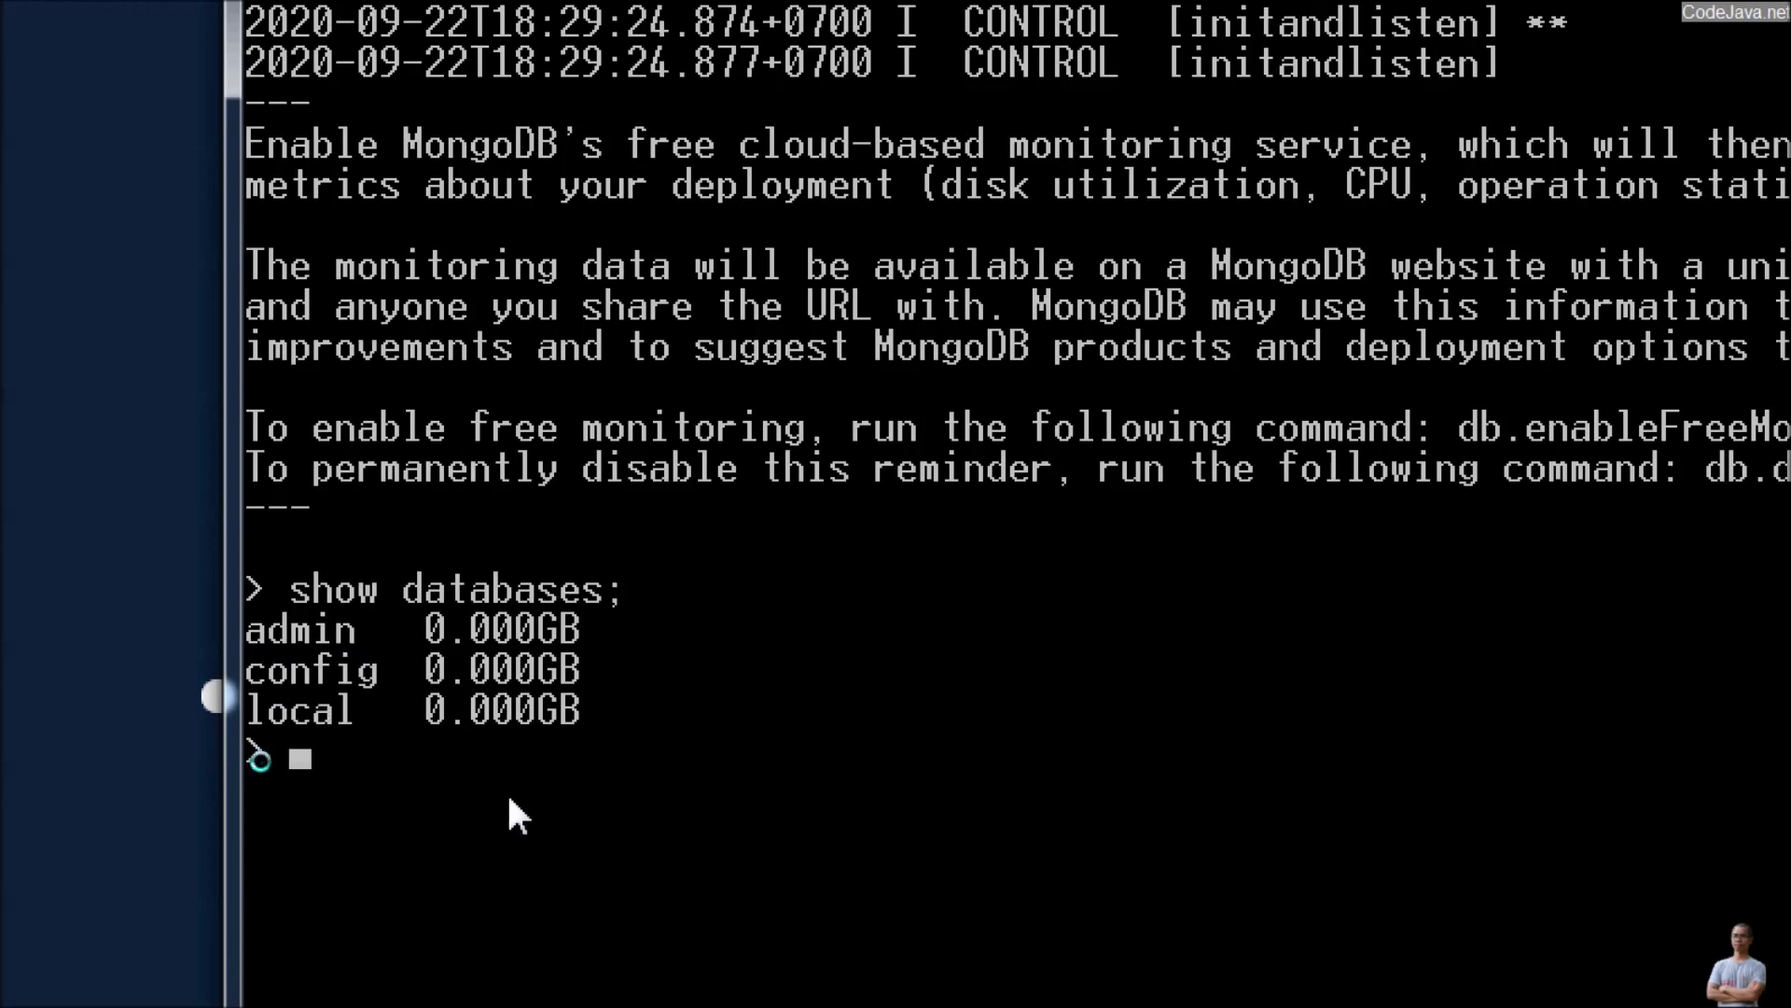
scroll(510, 800, down, 1)
- Switch to the admin database, list its system.version collection, and check the mongod console
text(use admin)
key(Return)
text(show colletion)
key(BackSpace)
key(BackSpace)
key(BackSpace)
key(BackSpace)
text(ctions)
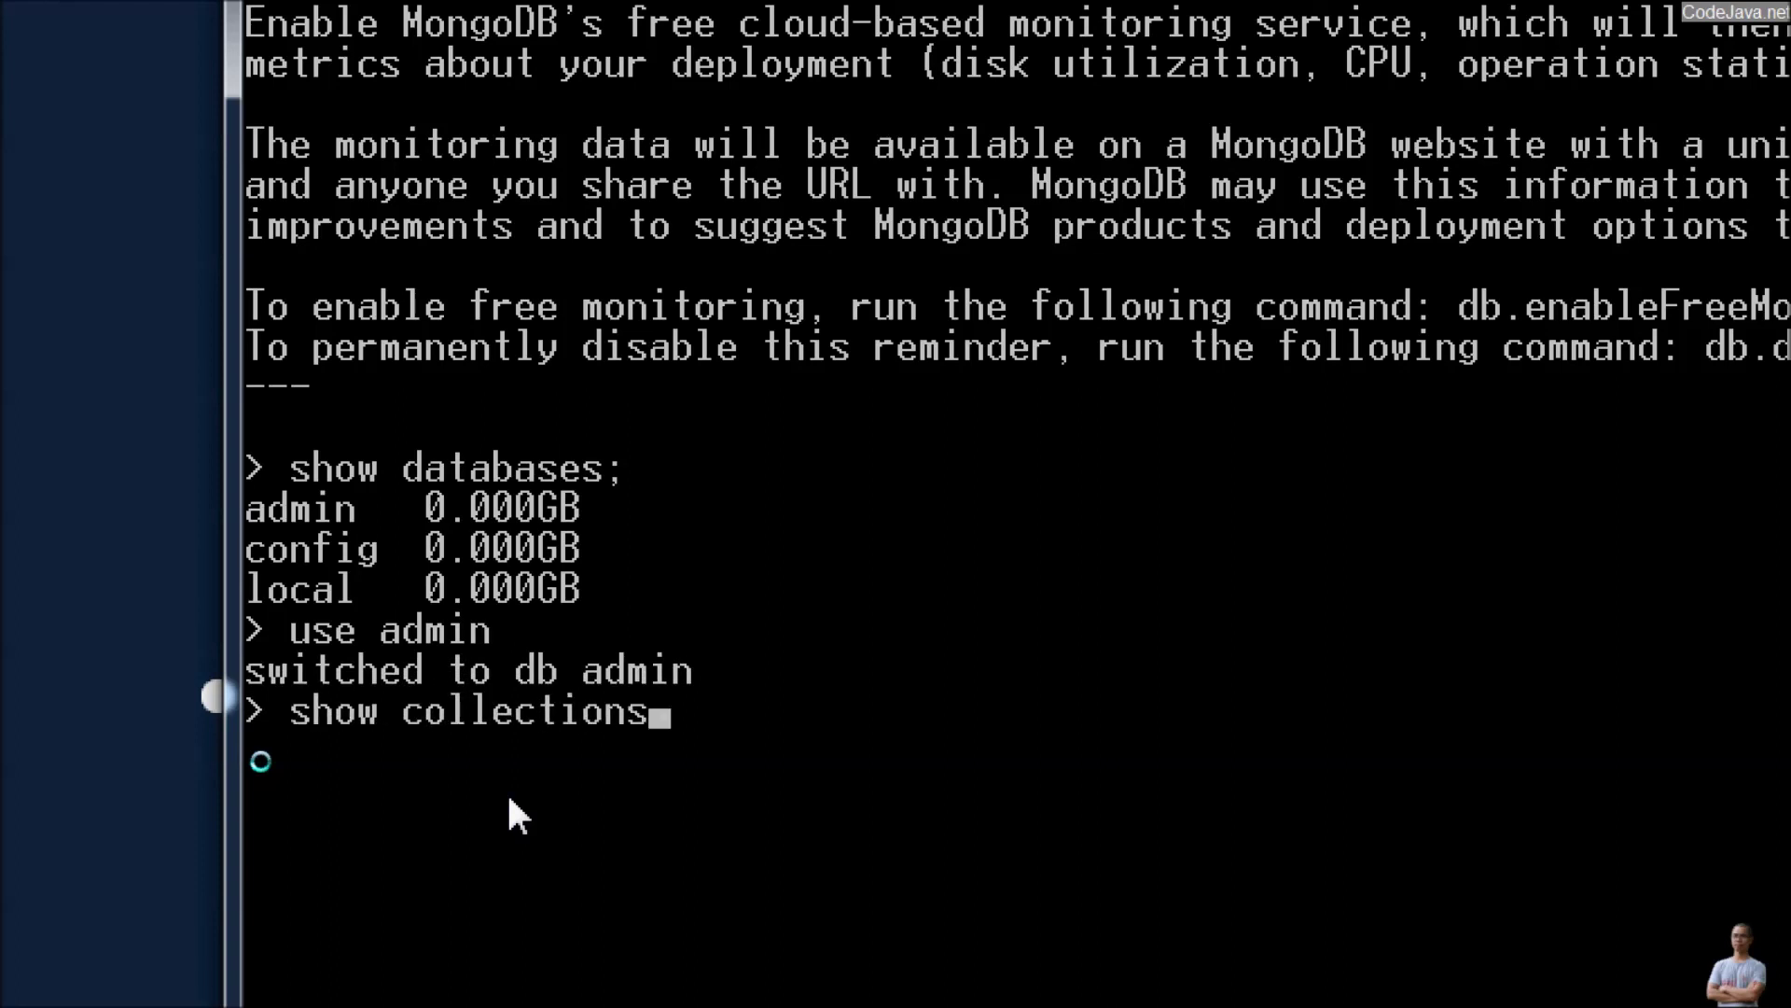
key(Return)
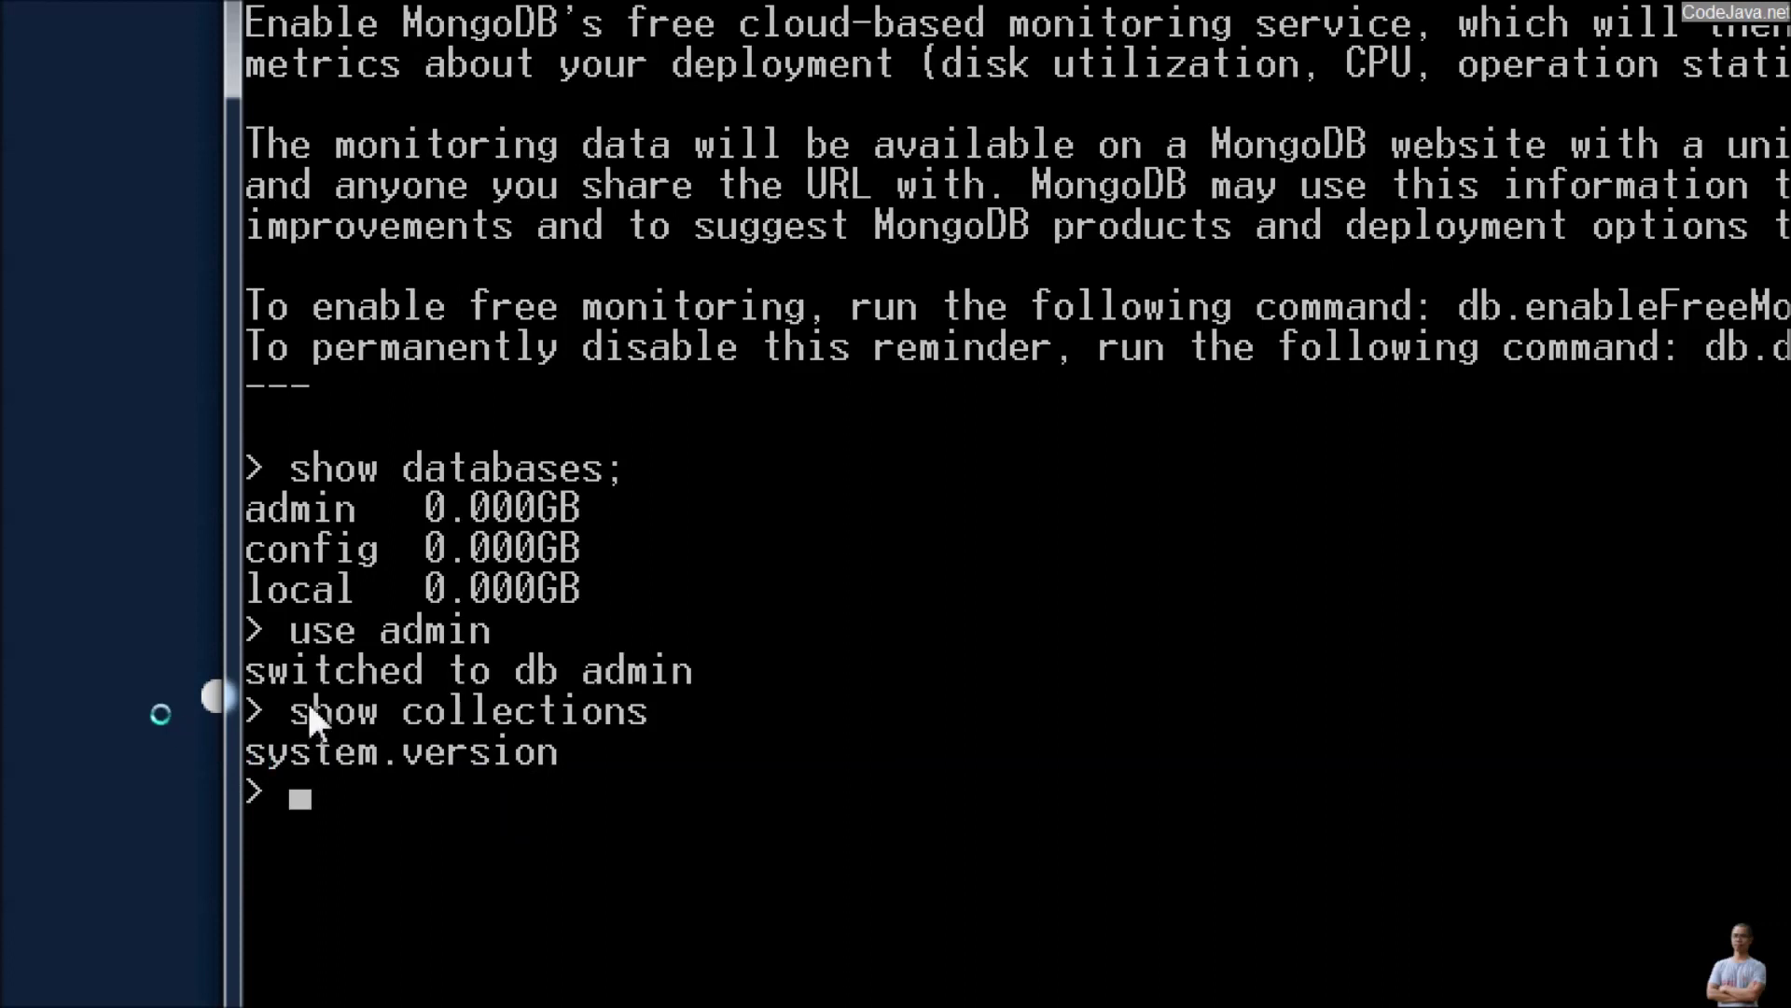
scroll(487, 773, down, 1)
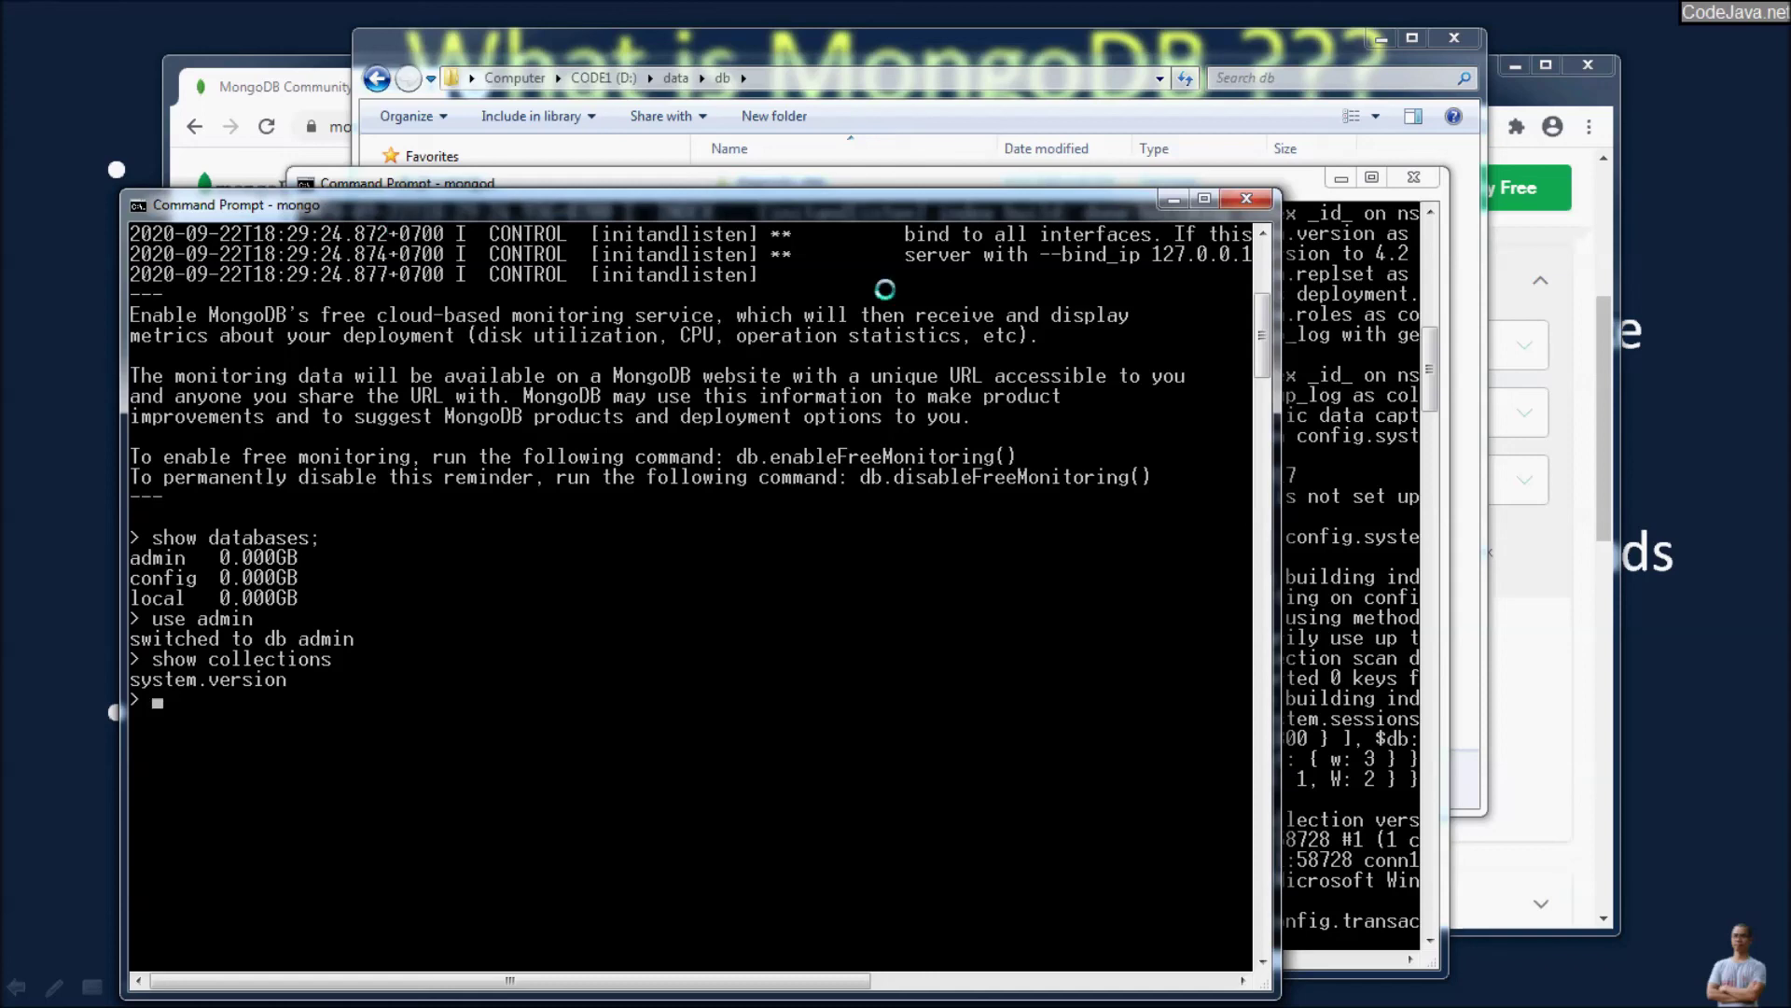
click(691, 183)
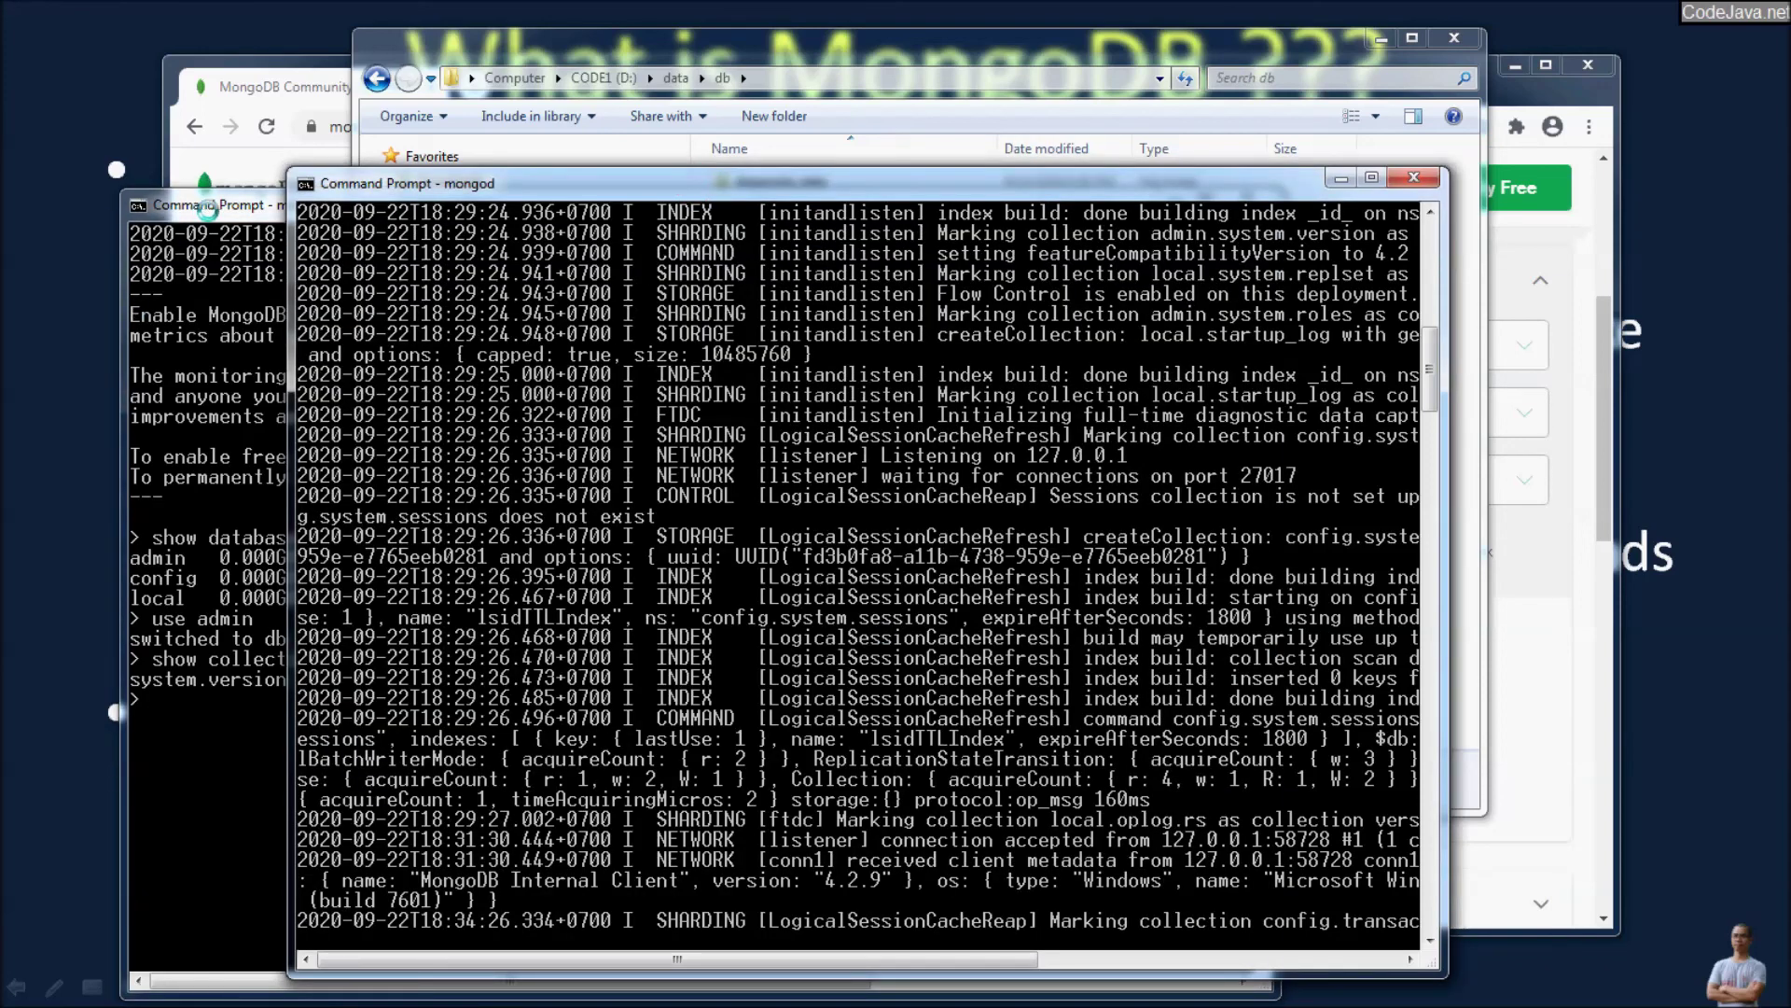
click(201, 205)
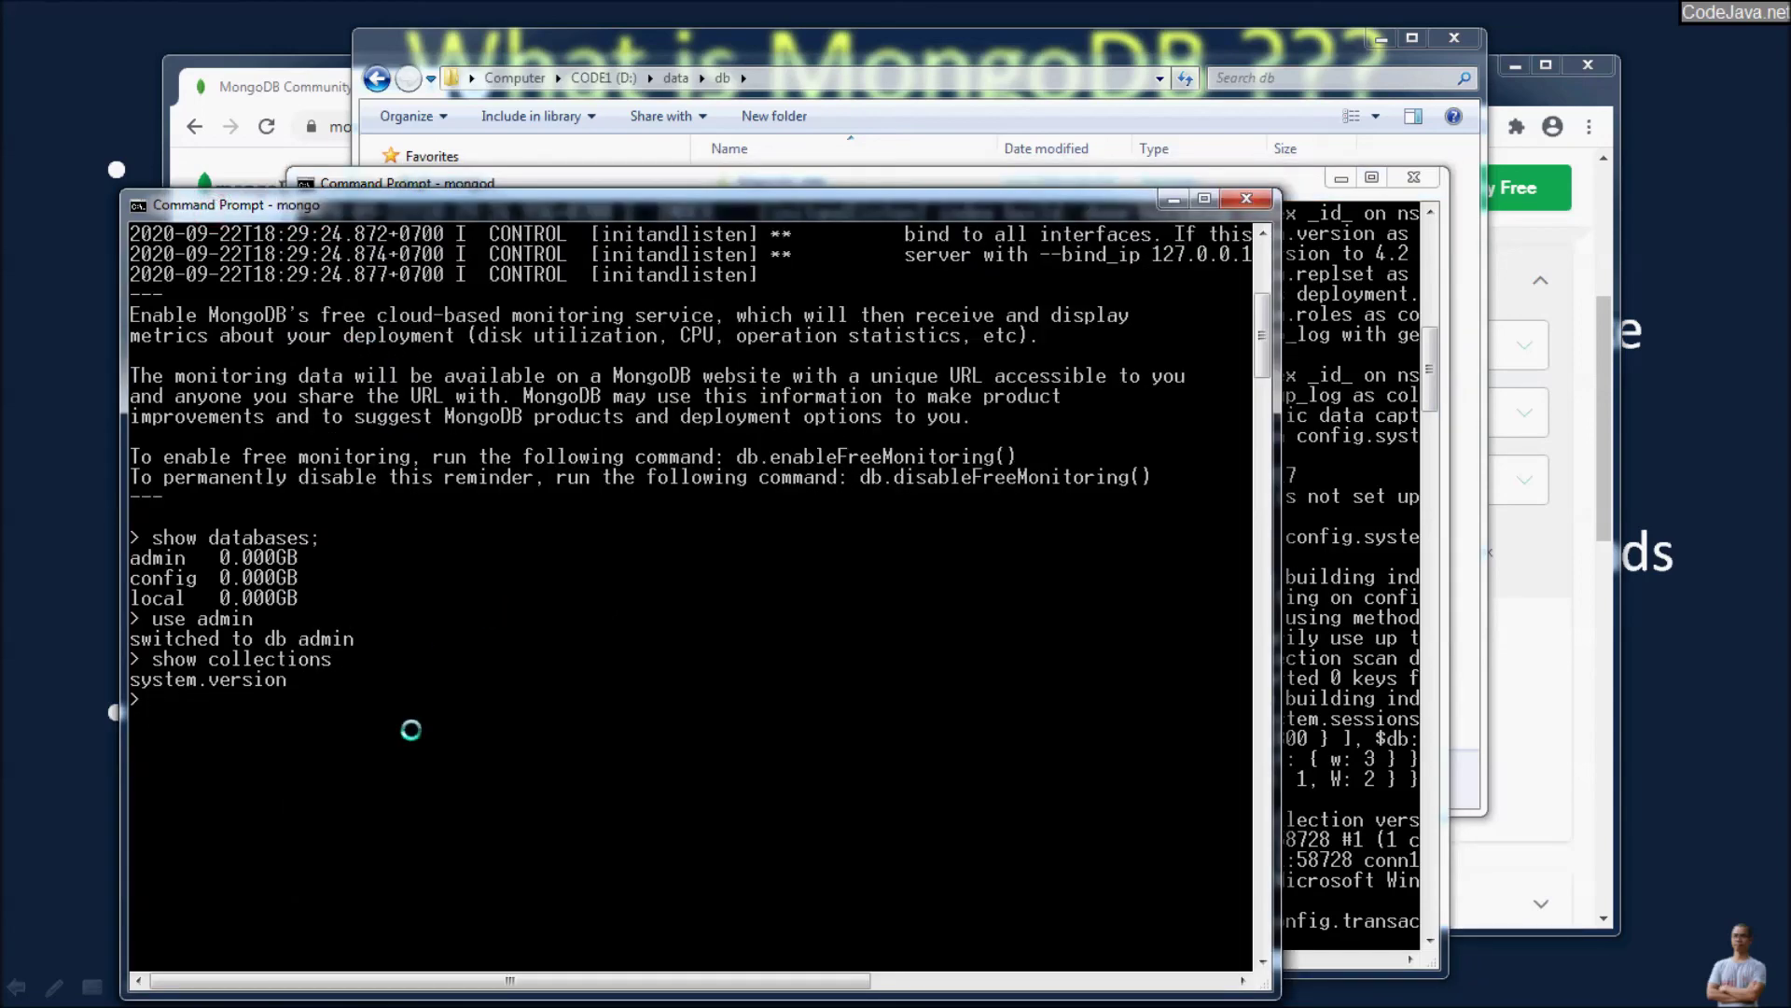